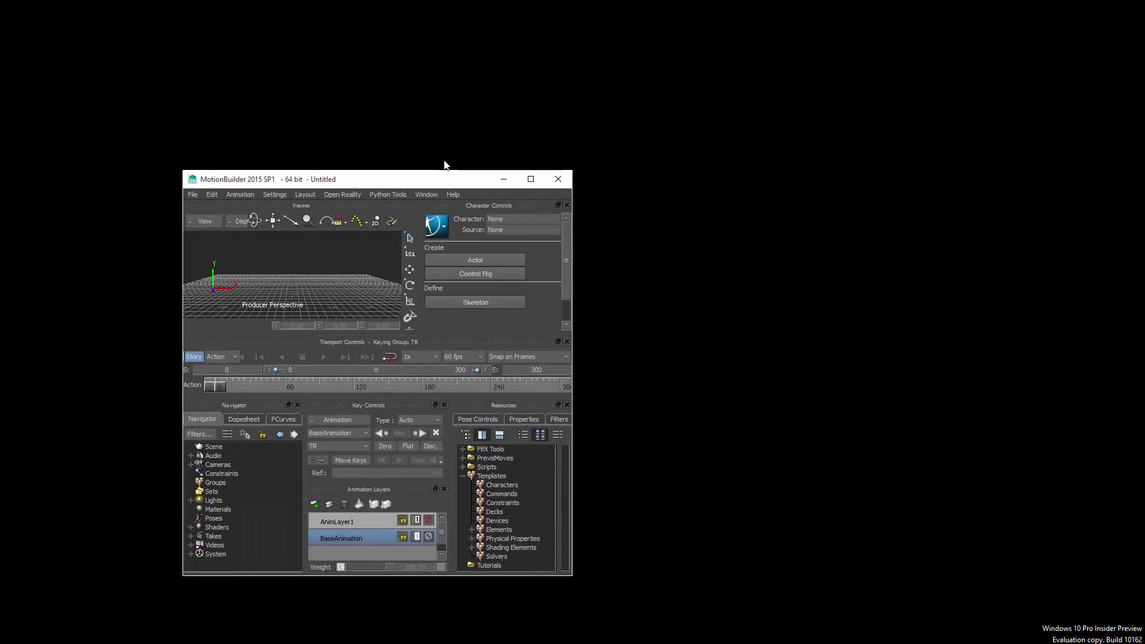
Open the recent scene Sneak_04.fbx with all its takes and cycle the viewer's display mode twice.
double_click(498, 139)
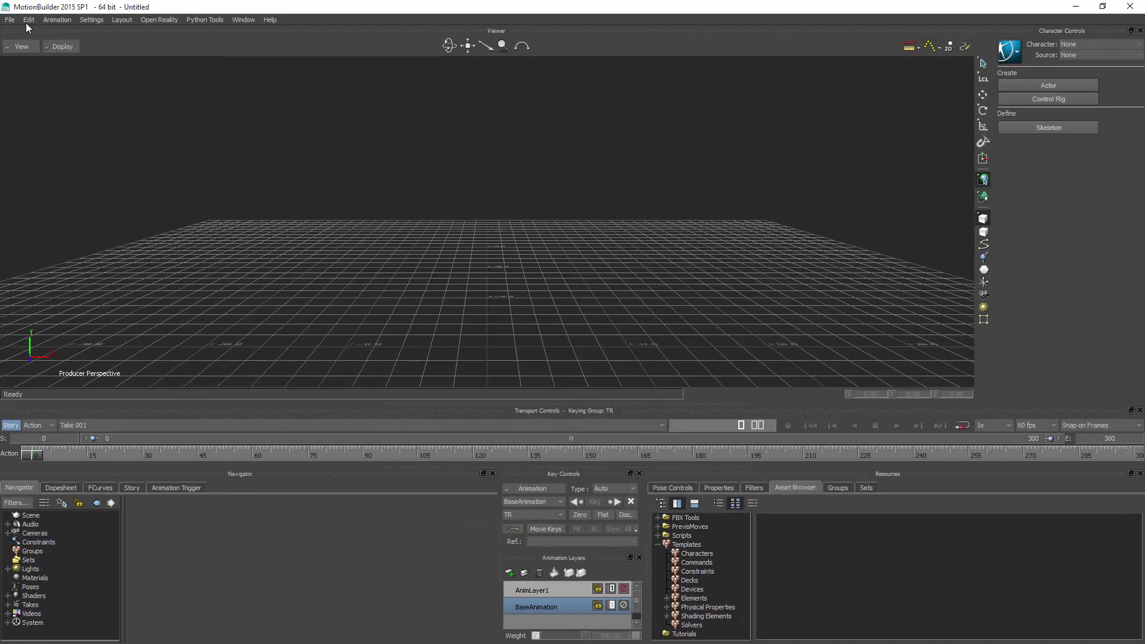
click(11, 21)
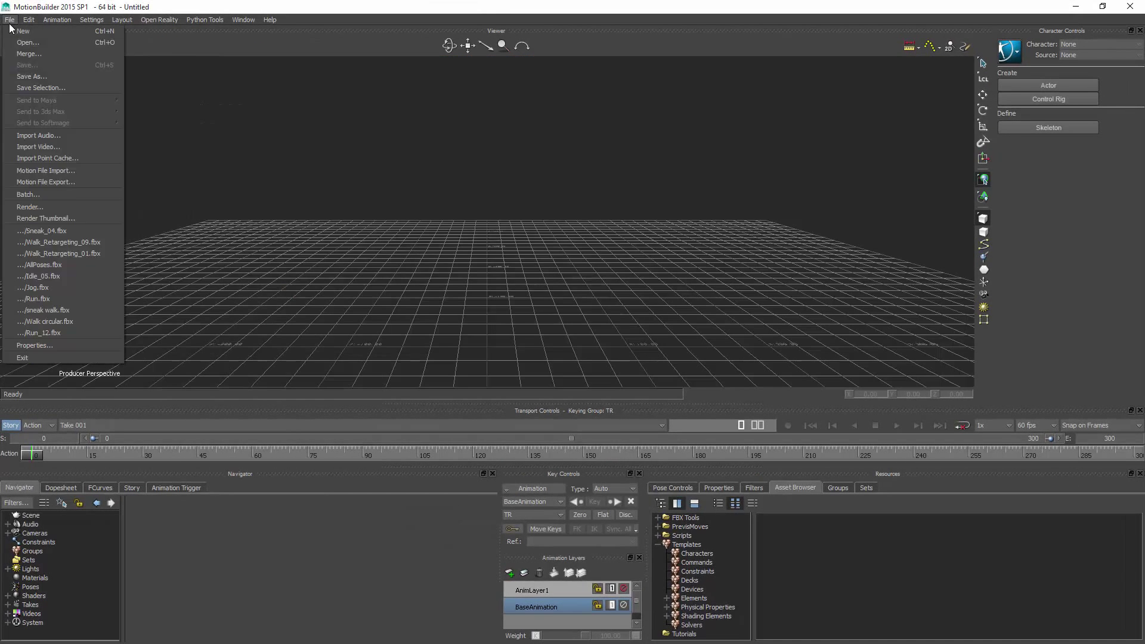
click(82, 234)
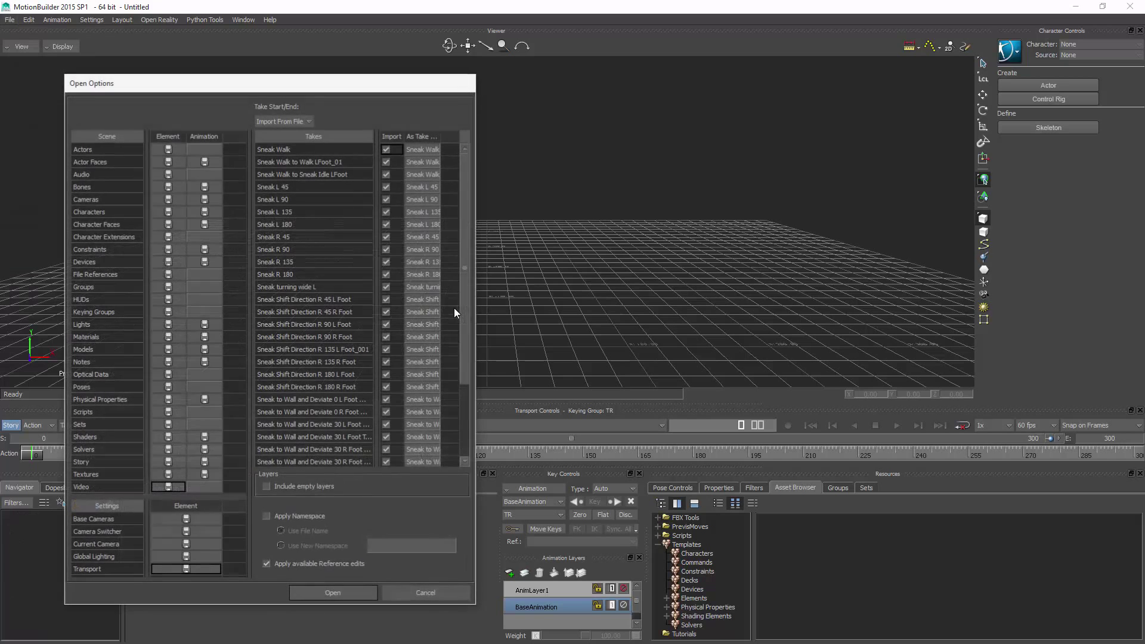
click(332, 590)
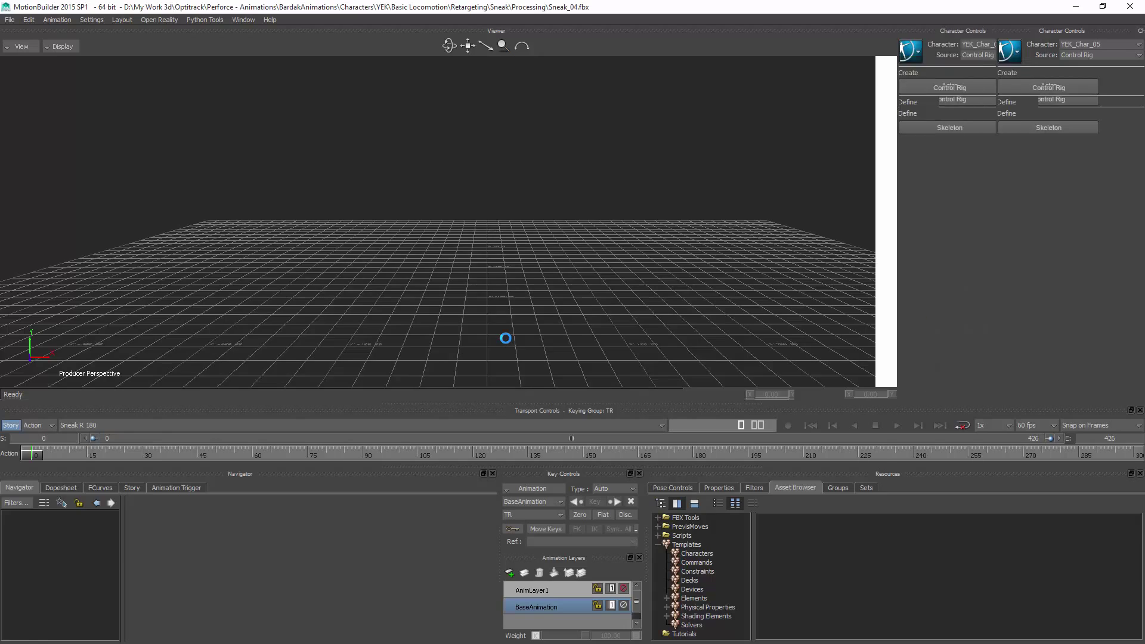
key(ctrl+a)
key(ctrl+a)
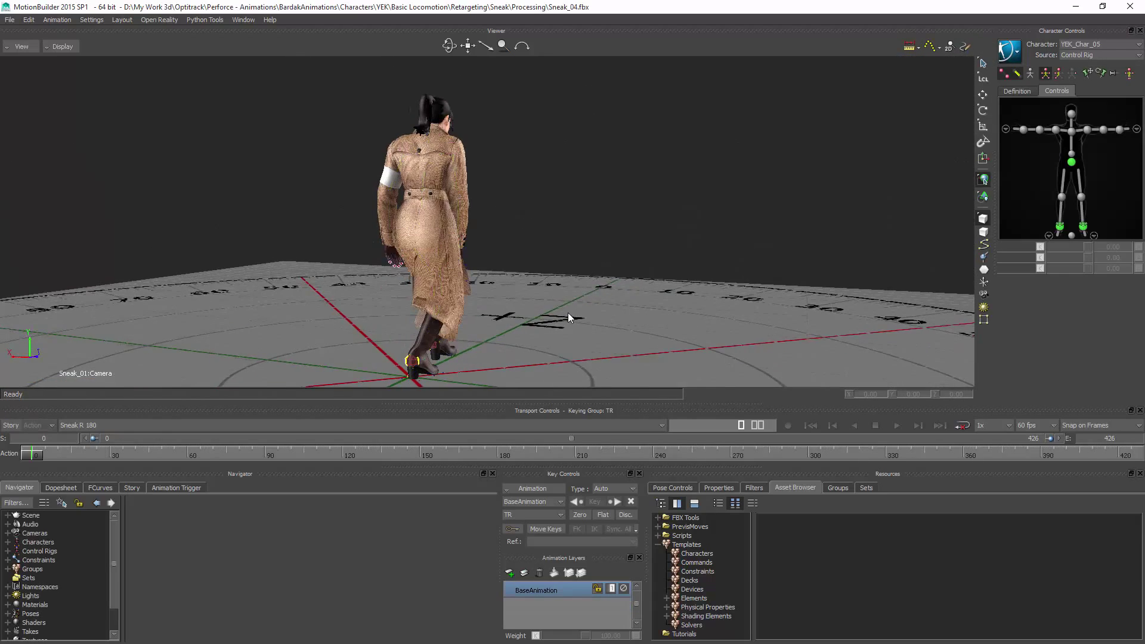
ctrl+shift+drag(568, 313, 367, 332)
click(140, 428)
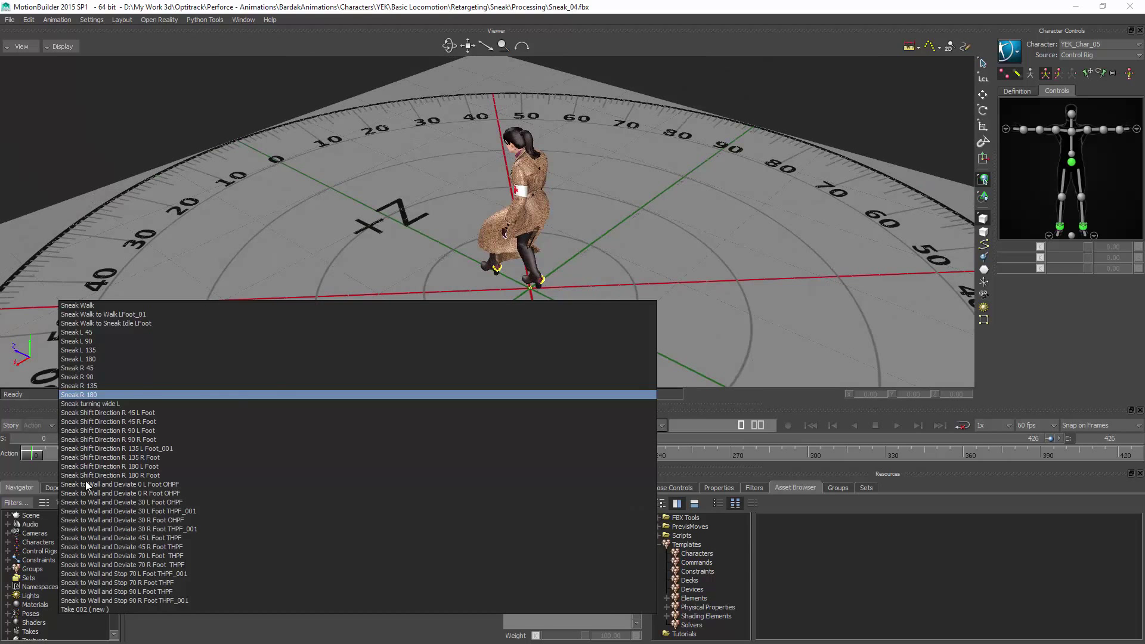
click(519, 257)
ctrl+shift+drag(519, 256, 403, 234)
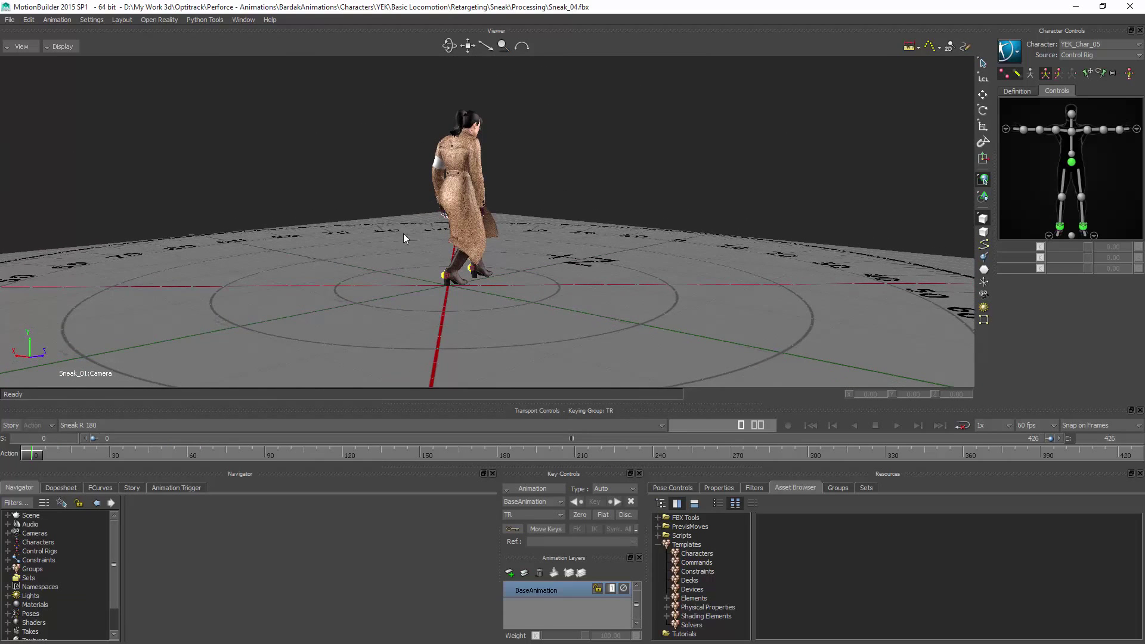
Open the Clip Control tool and show the time line HUD in the Producer Perspective view.
right_click(188, 166)
click(223, 154)
drag(430, 301, 268, 50)
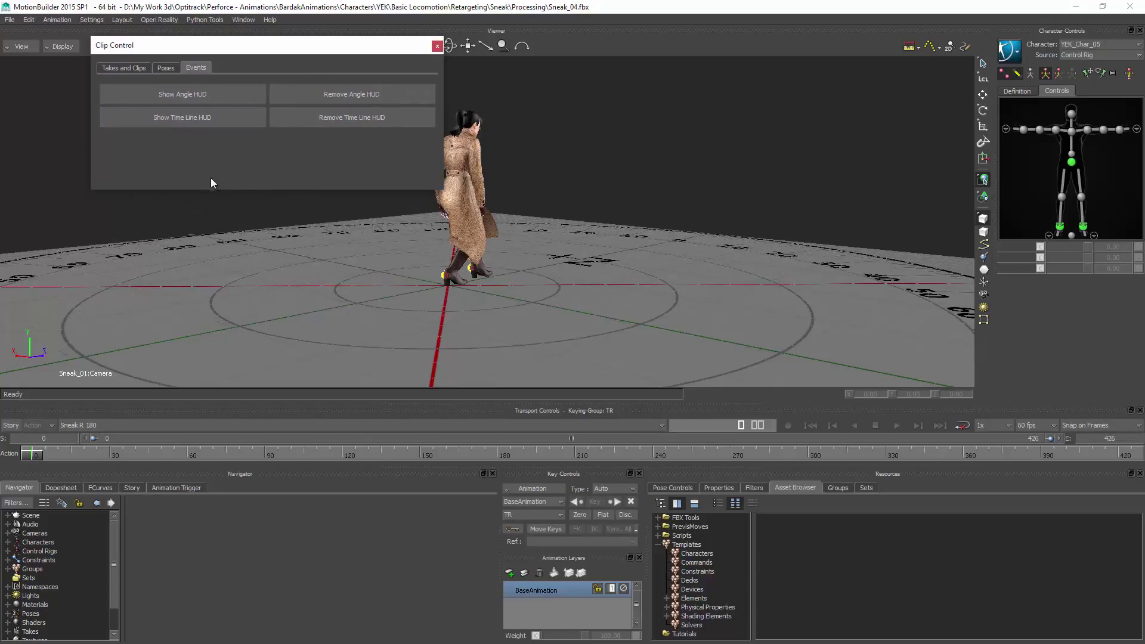
mouse_move(285, 49)
mouse_down()
mouse_move(388, 33)
mouse_move(275, 54)
mouse_up()
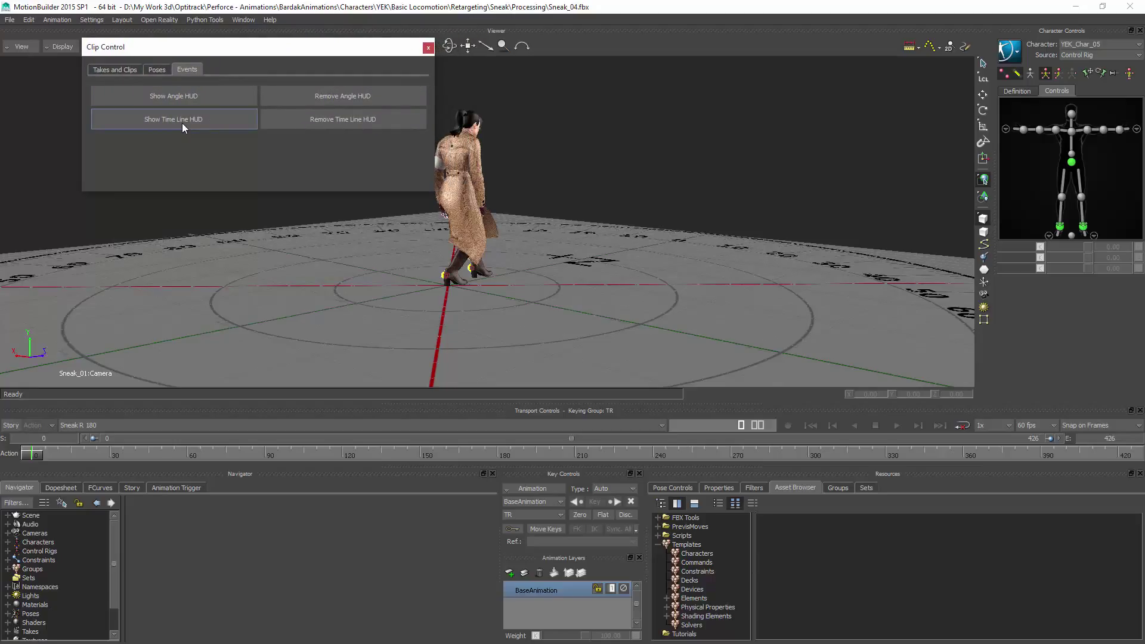
click(181, 123)
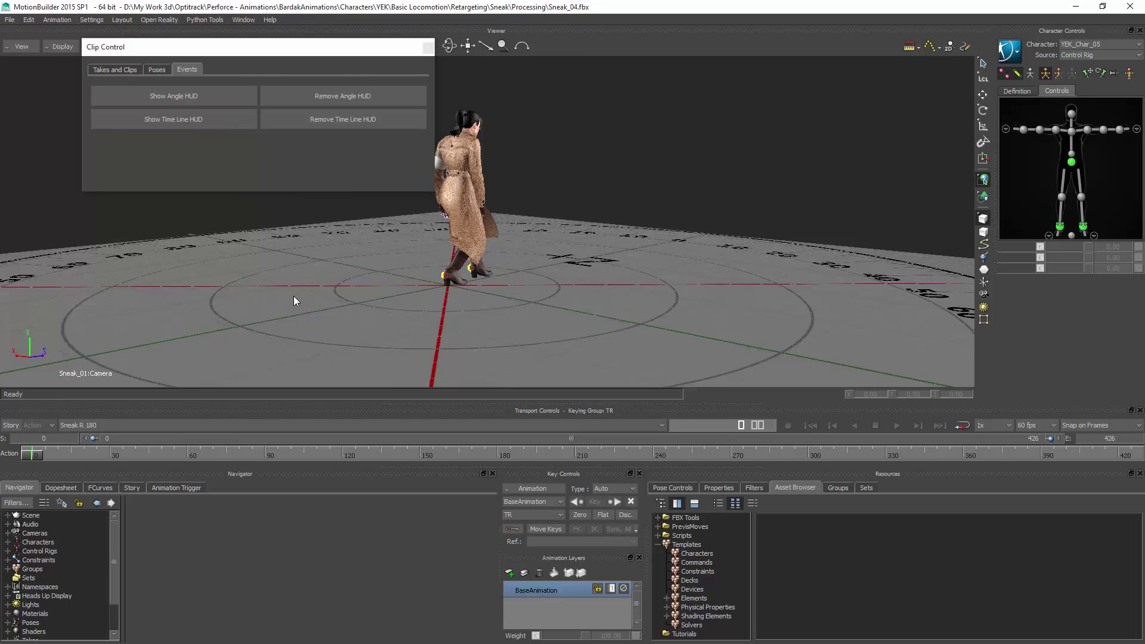
key(ctrl+e)
ctrl+shift+drag(416, 310, 473, 267)
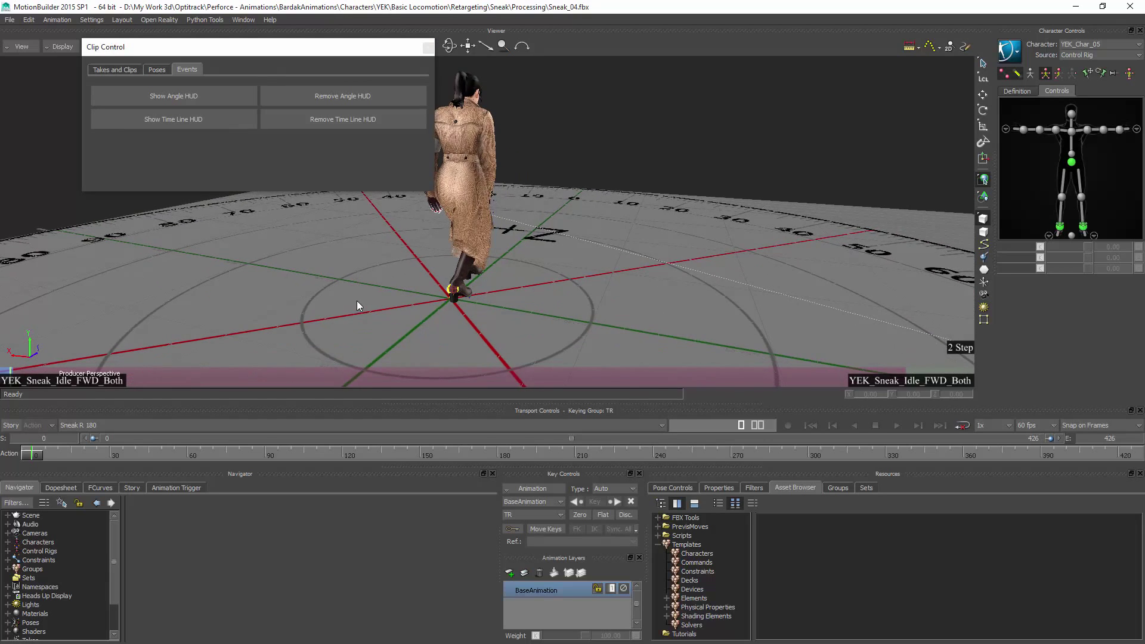
ctrl+drag(277, 306, 361, 324)
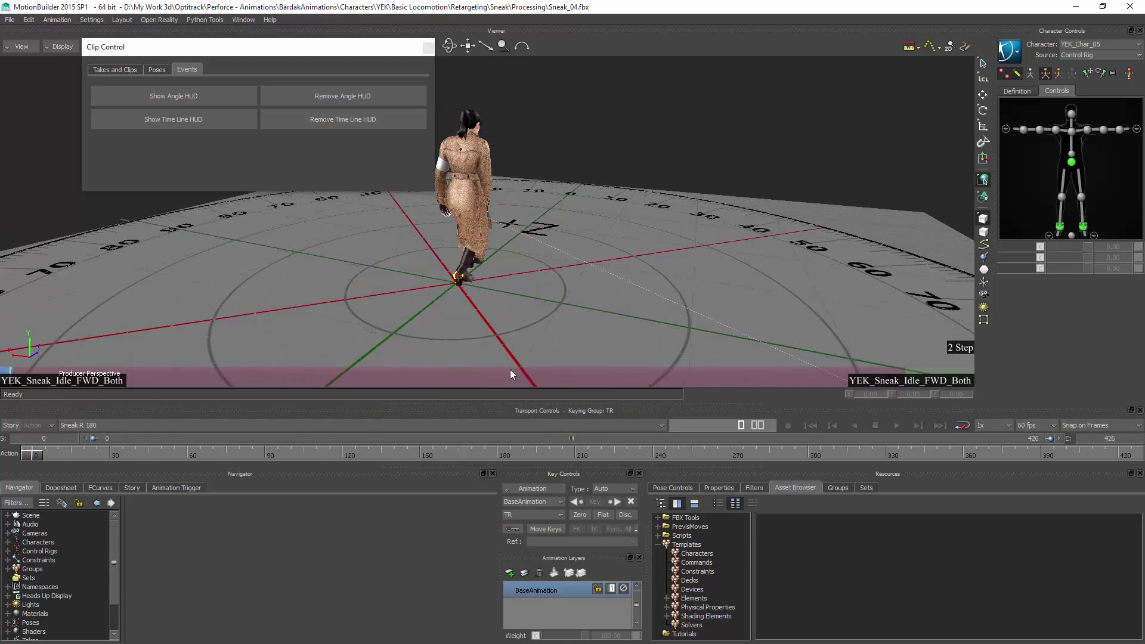
Switch to the Sneak Walk take and scrub the time line to frame 22.
click(92, 426)
click(83, 305)
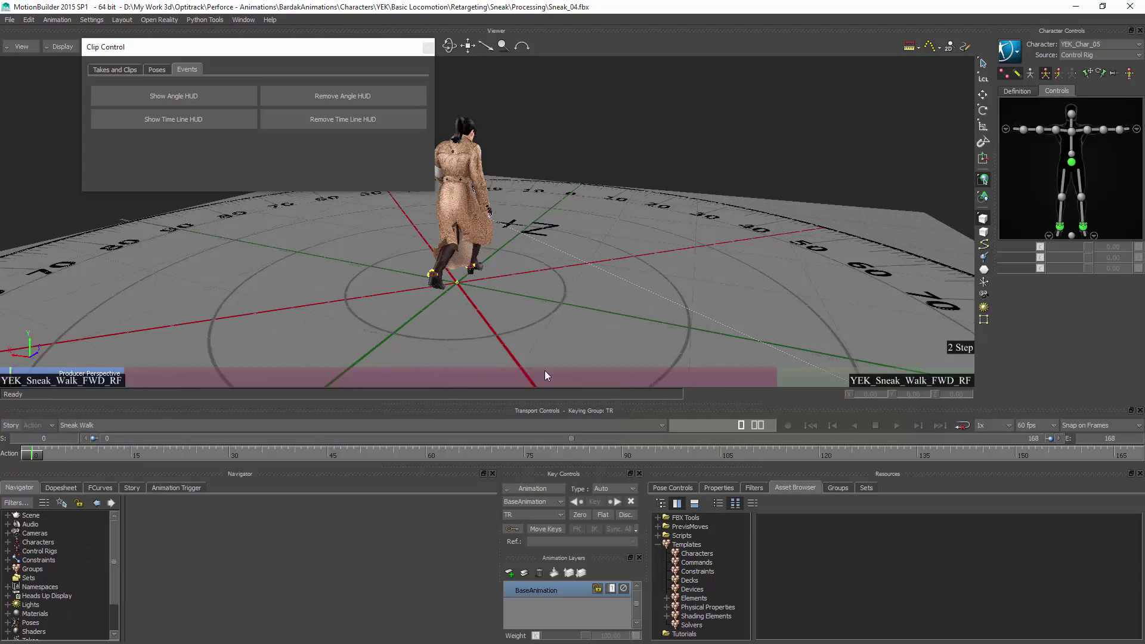
mouse_move(41, 460)
mouse_down()
mouse_move(287, 470)
mouse_move(812, 453)
mouse_move(29, 463)
mouse_move(823, 459)
mouse_move(45, 465)
mouse_move(903, 469)
mouse_move(845, 477)
mouse_move(164, 451)
mouse_move(481, 449)
mouse_move(549, 453)
mouse_move(152, 450)
mouse_move(918, 427)
mouse_move(1035, 453)
mouse_move(576, 470)
mouse_move(136, 437)
mouse_move(66, 439)
mouse_move(128, 445)
mouse_move(83, 452)
mouse_move(5, 444)
mouse_move(123, 434)
mouse_move(574, 449)
mouse_move(117, 448)
mouse_move(189, 461)
mouse_move(128, 460)
mouse_move(162, 453)
mouse_up()
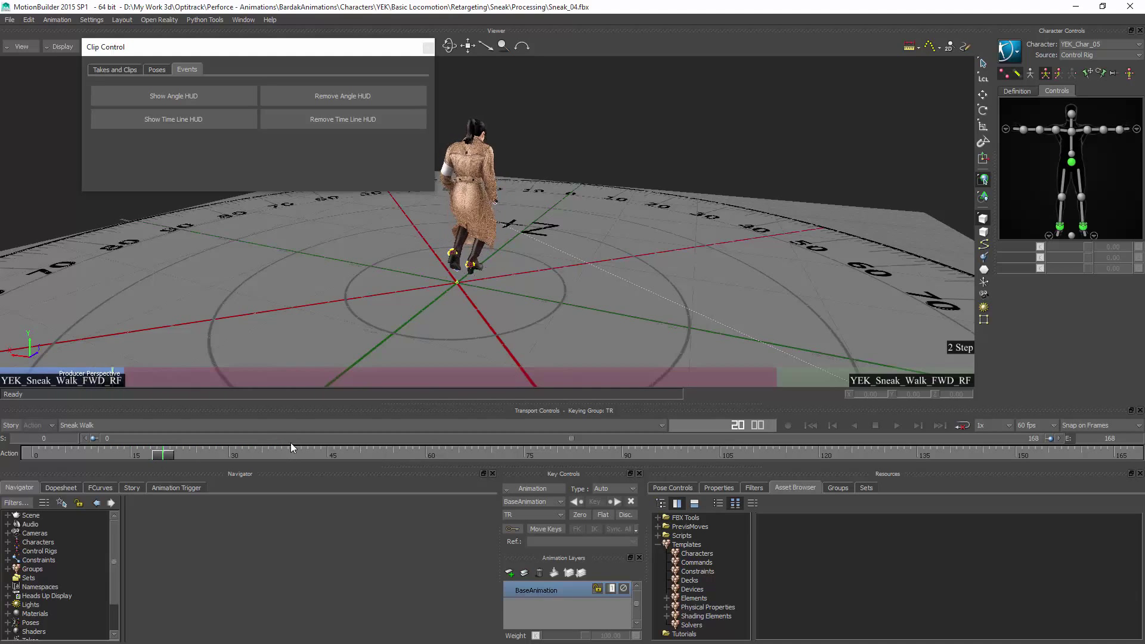
drag(291, 442, 43, 377)
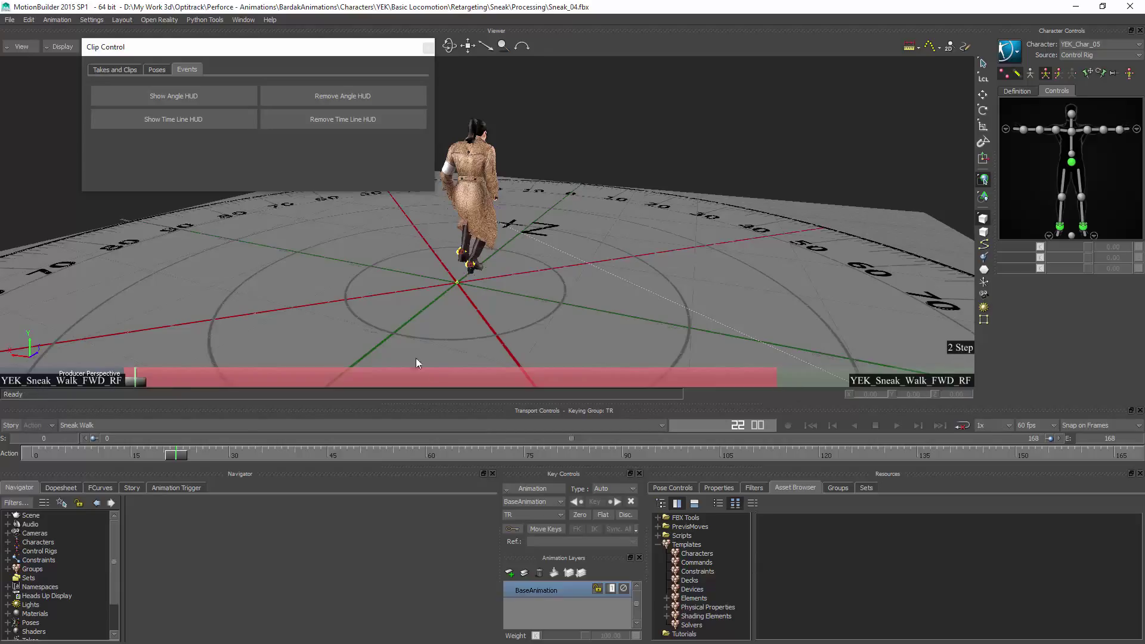
Open the Pose Compare tool from Clip Control's pose tools and place its window clear of the character.
click(115, 70)
click(160, 70)
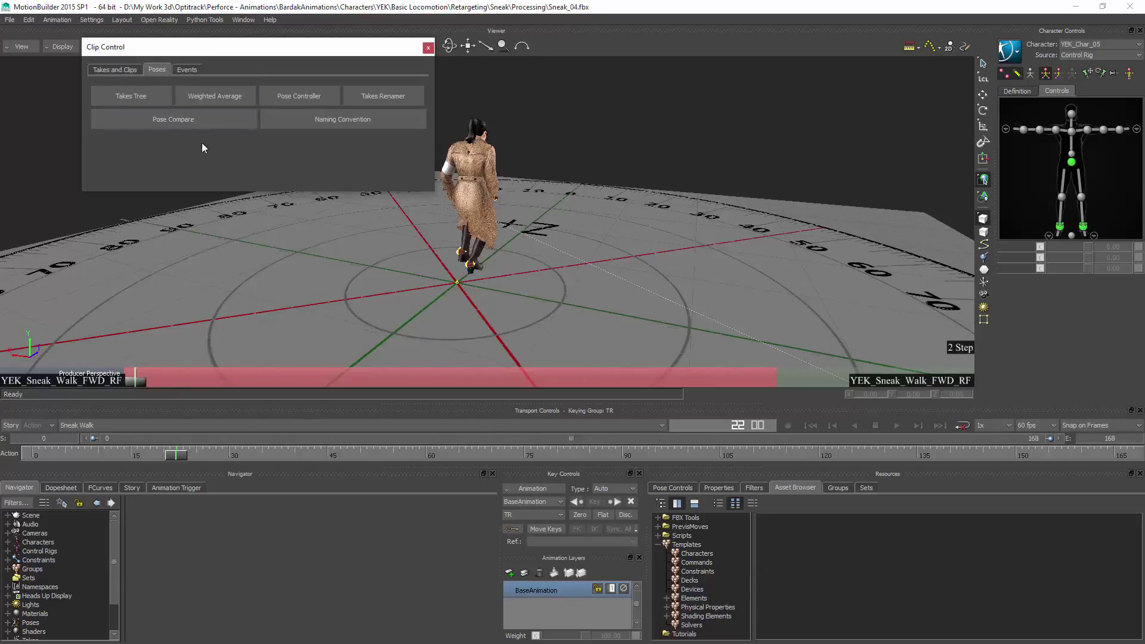
click(174, 120)
drag(484, 348, 698, 25)
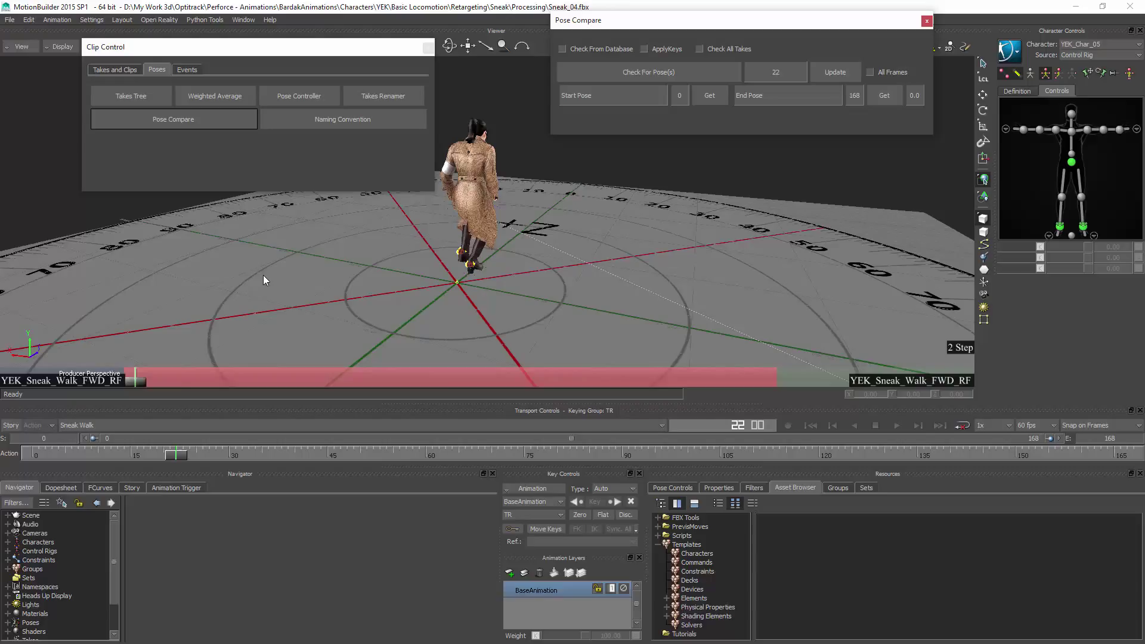
Examine the poses stored in the Walk, Sneak and Jog folders of the pose library.
click(682, 488)
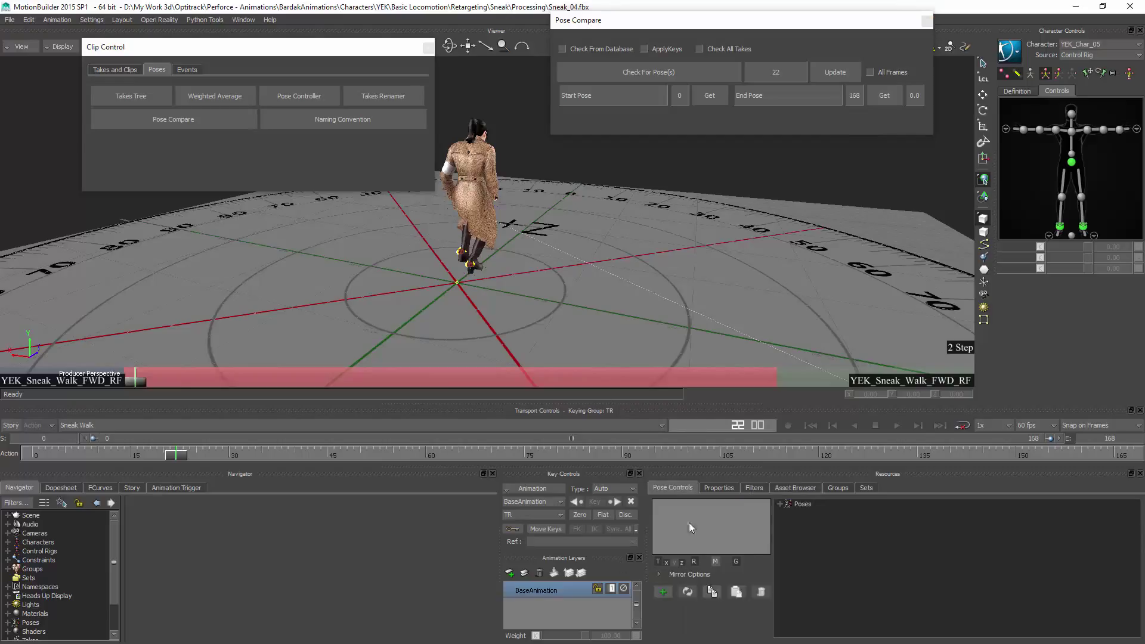
click(779, 504)
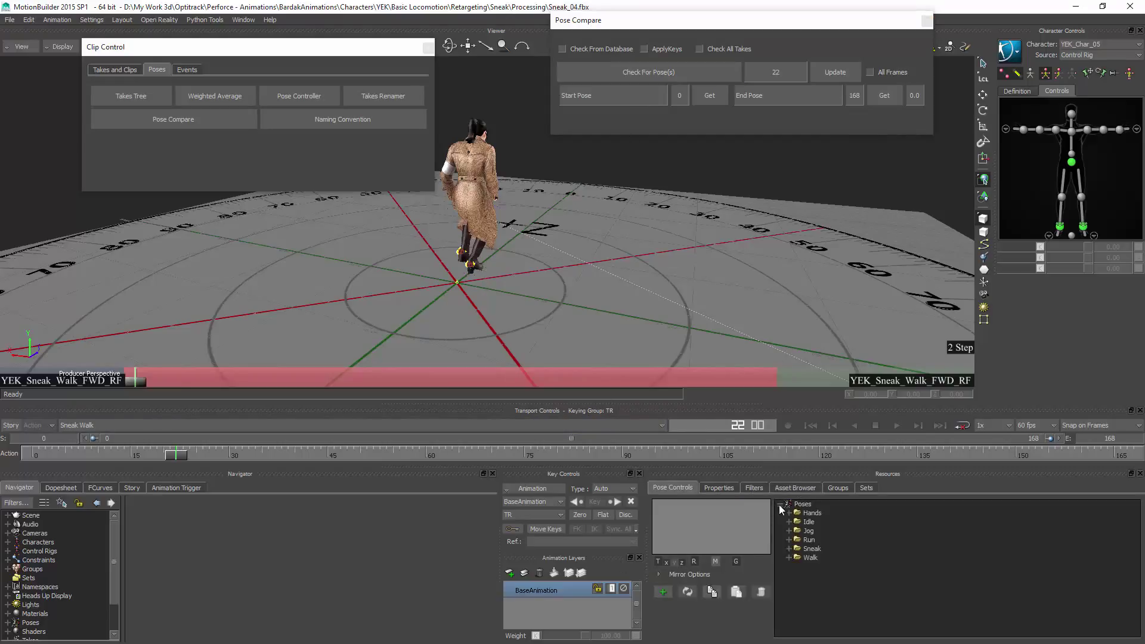
click(787, 557)
click(797, 576)
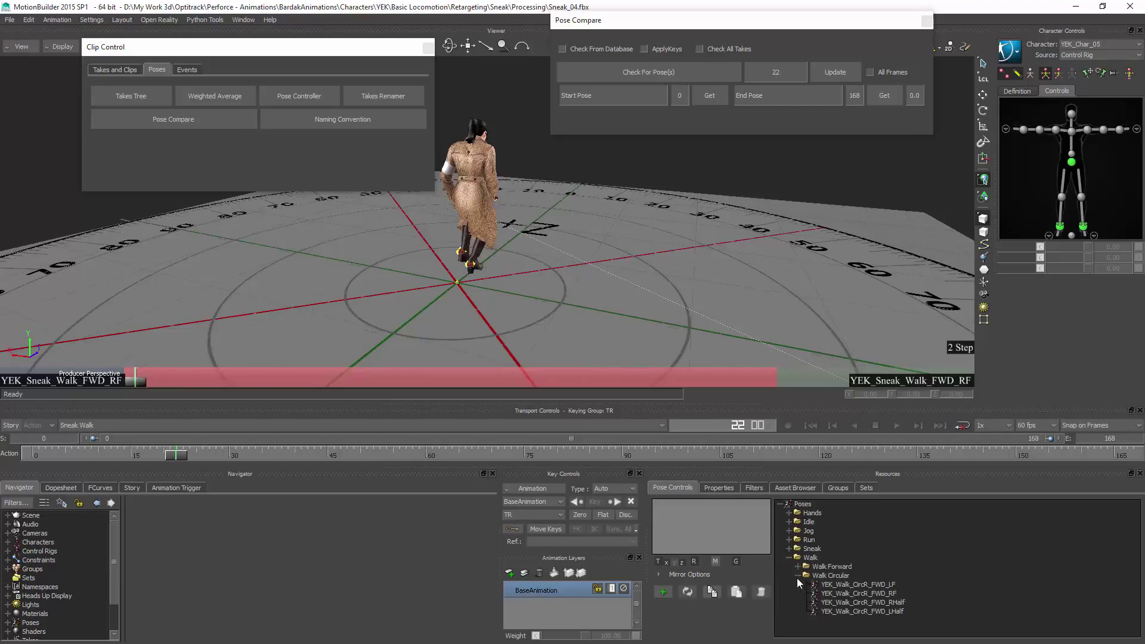
click(797, 575)
click(797, 567)
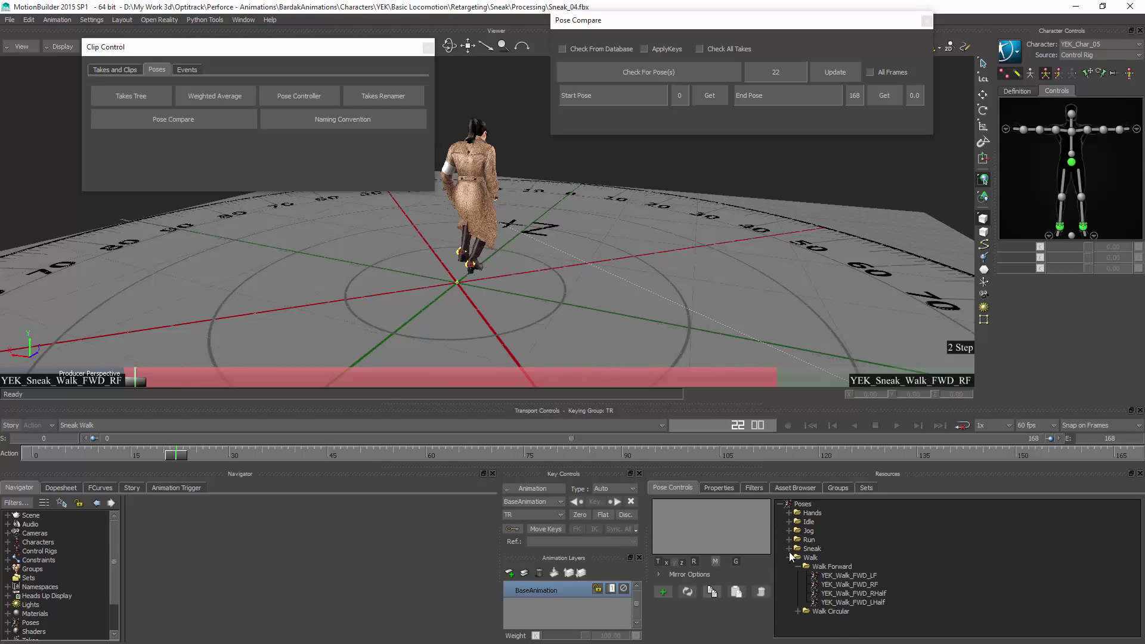
click(788, 548)
click(797, 575)
click(797, 575)
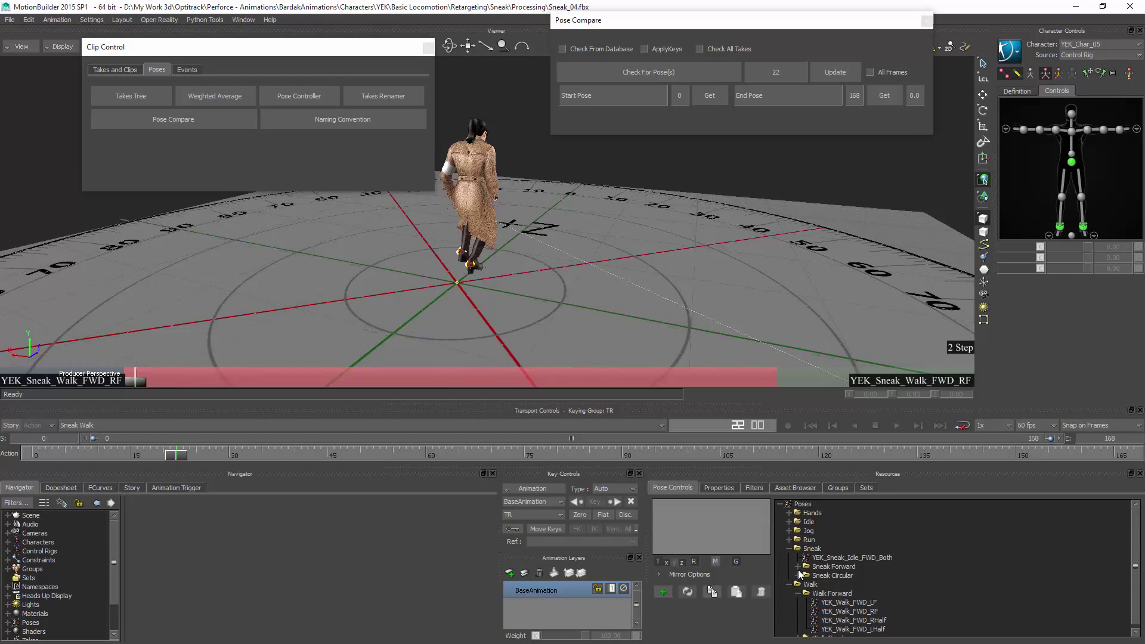
click(798, 566)
click(798, 566)
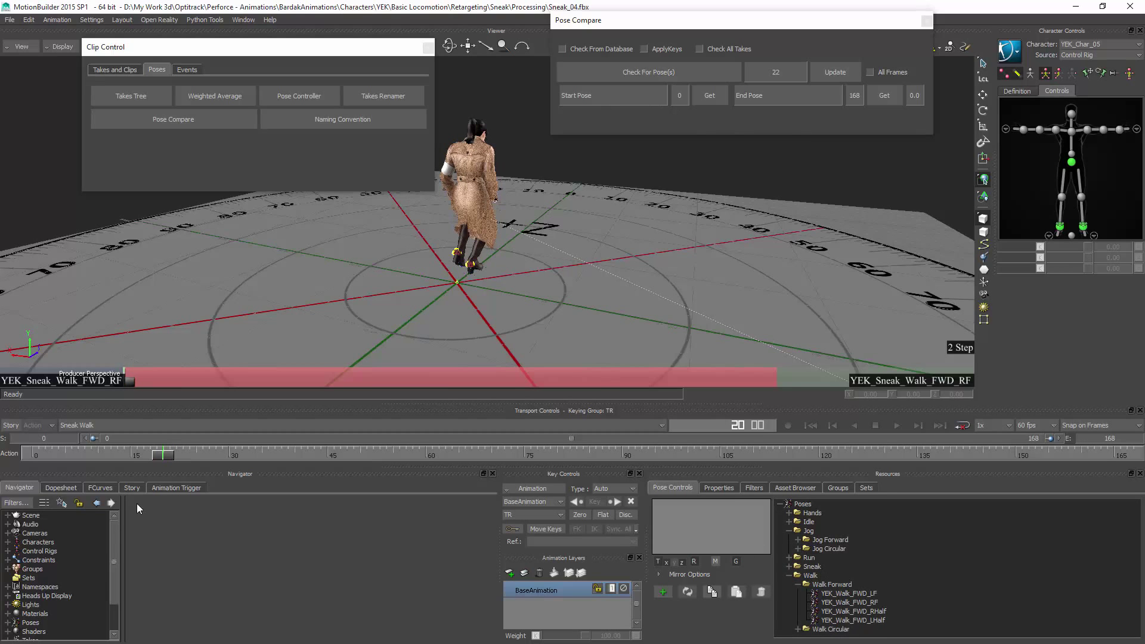
Switch to the take "Sneak to Wall and Deviate 30 R Foot THPF_001" and scrub to frame 141.
click(154, 426)
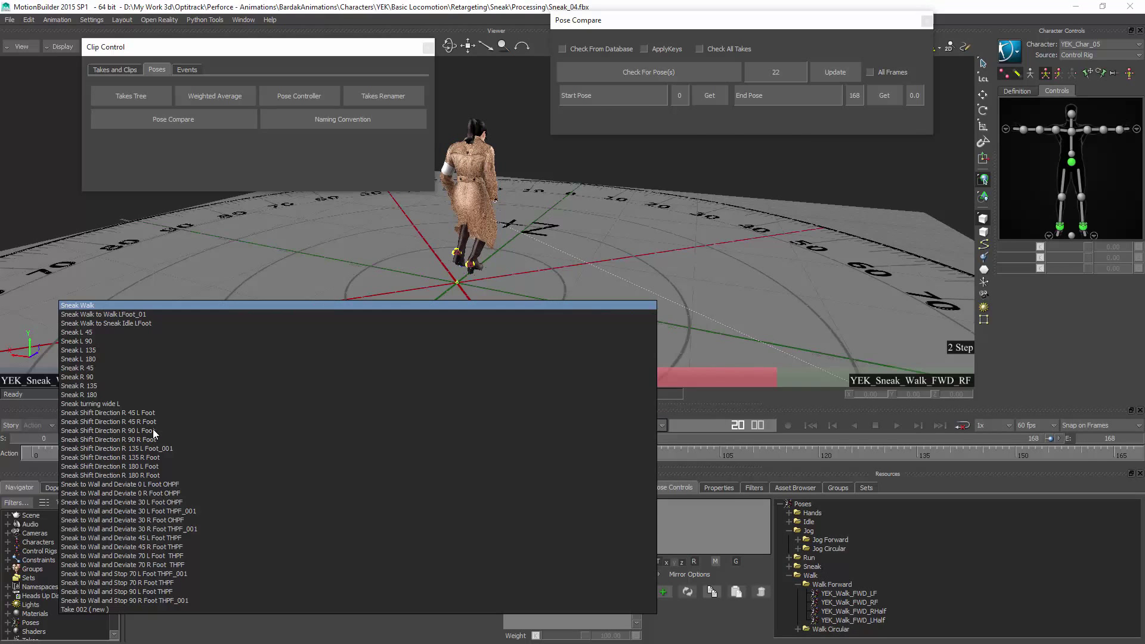
click(146, 511)
click(122, 427)
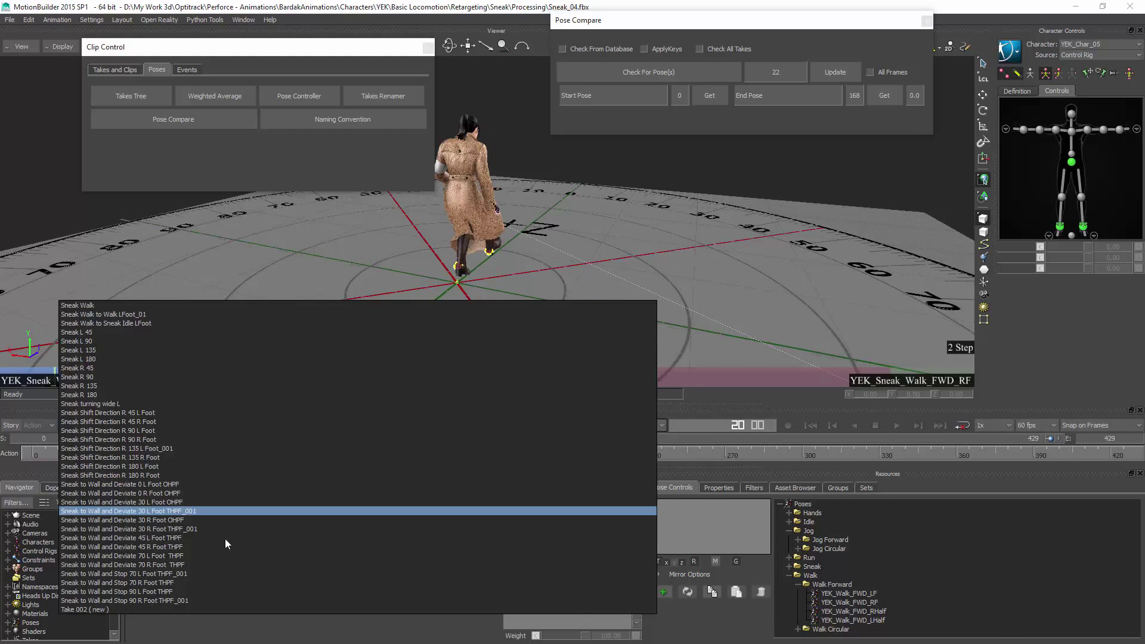
click(169, 531)
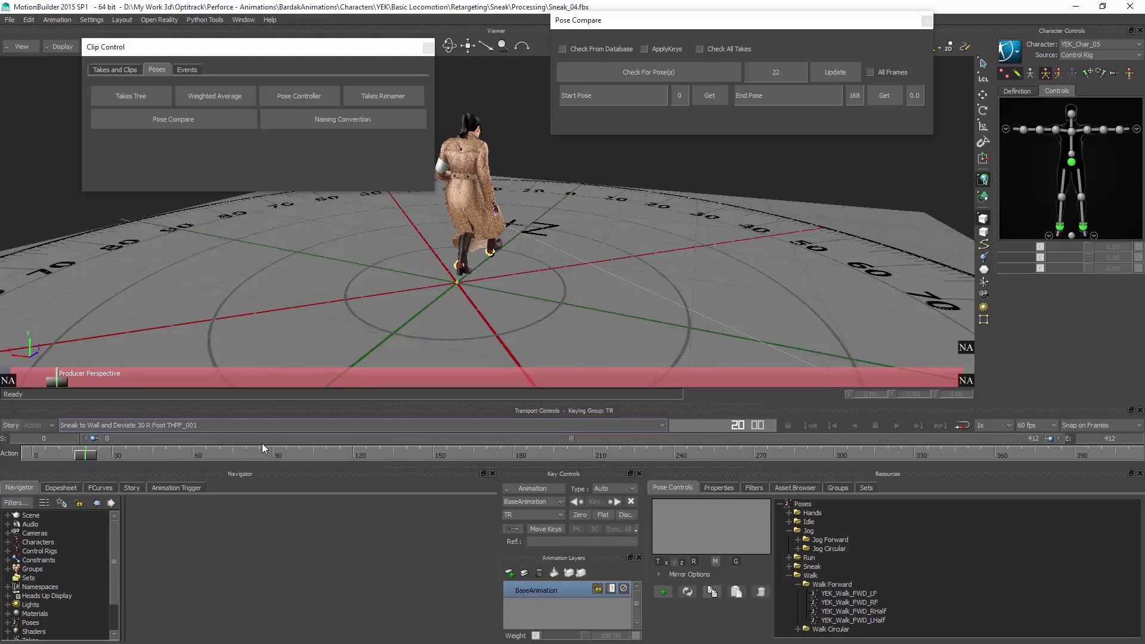
drag(91, 454, 409, 506)
ctrl+shift+drag(538, 346, 435, 320)
Select the pose YEK_Sneak_Walk_FWD_LF in the scene's Sneak Forward pose folder.
scroll(111, 547, down, 3)
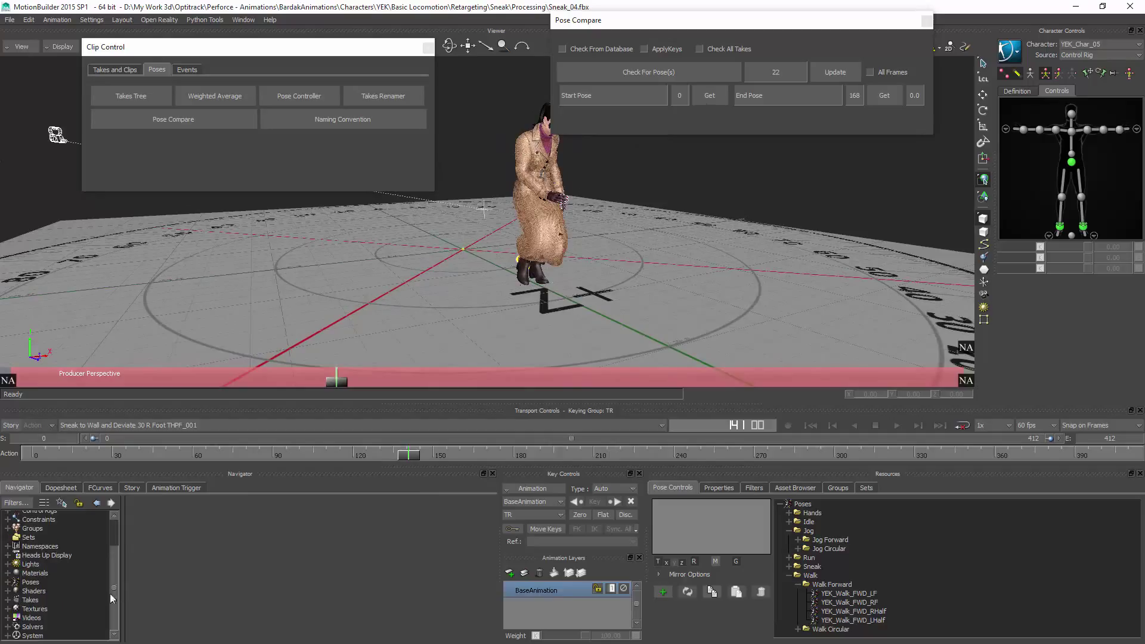
click(7, 582)
scroll(11, 588, down, 2)
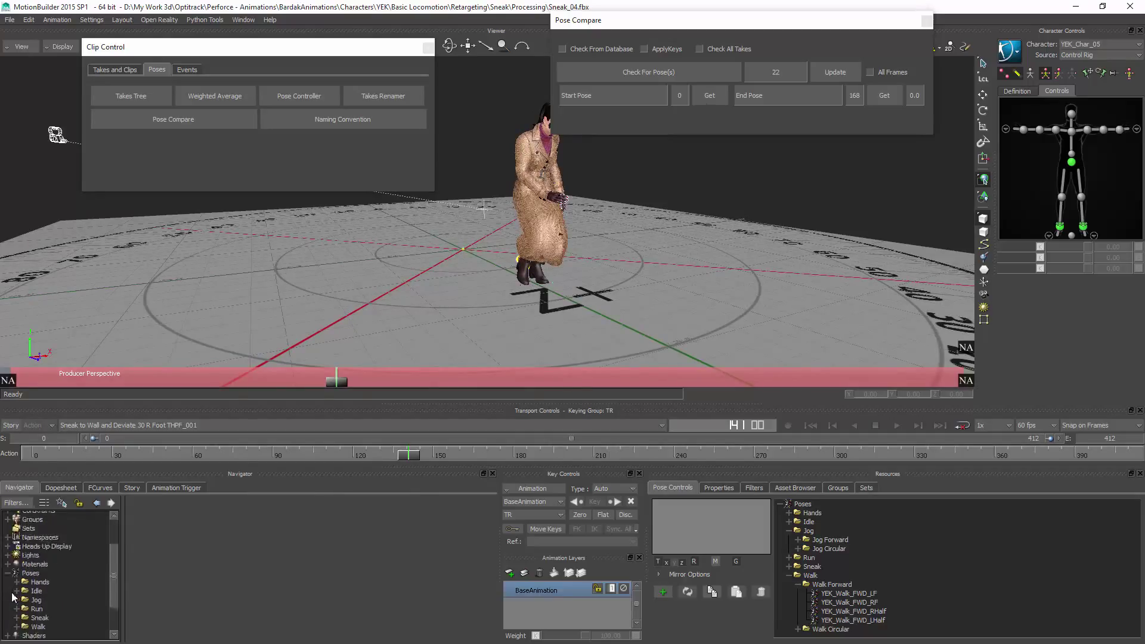
click(18, 582)
scroll(25, 596, down, 2)
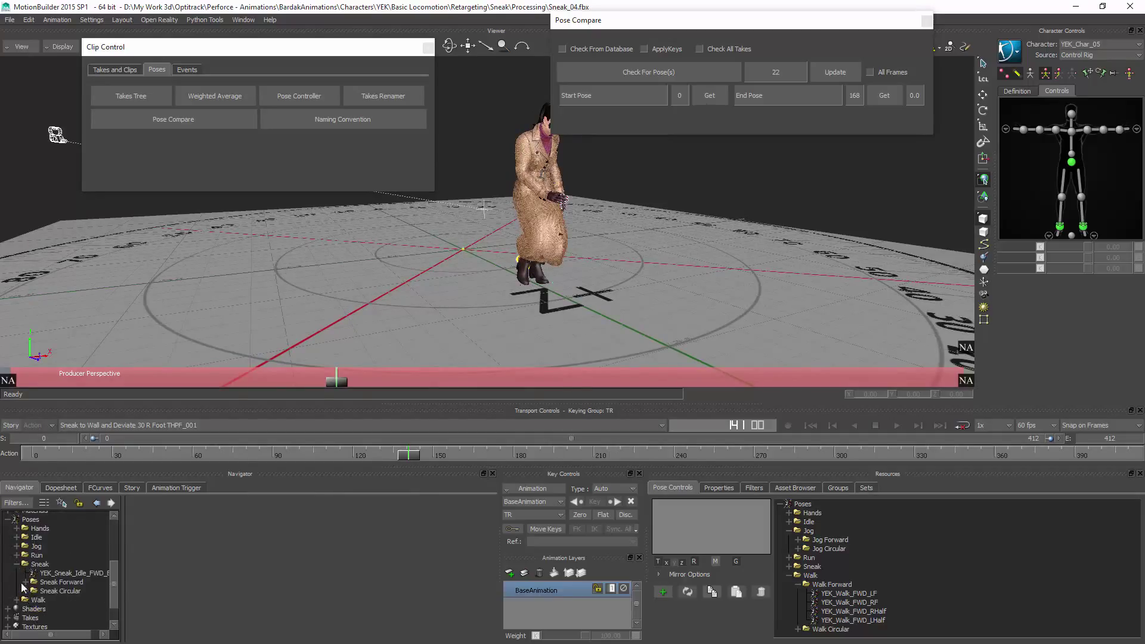
click(25, 583)
drag(122, 574, 173, 592)
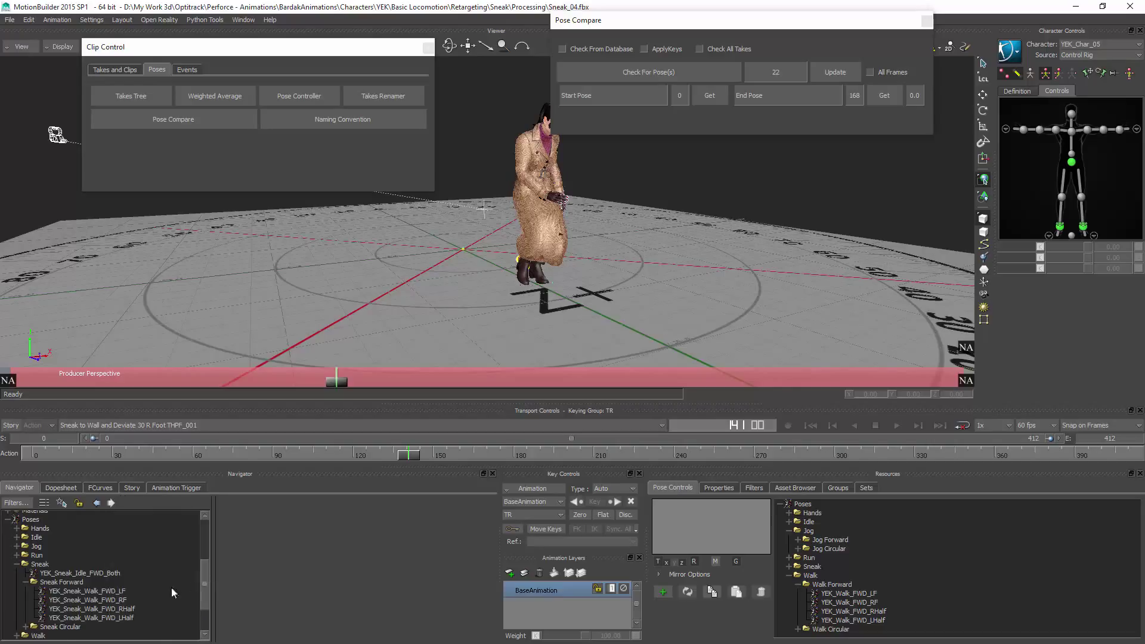
click(113, 591)
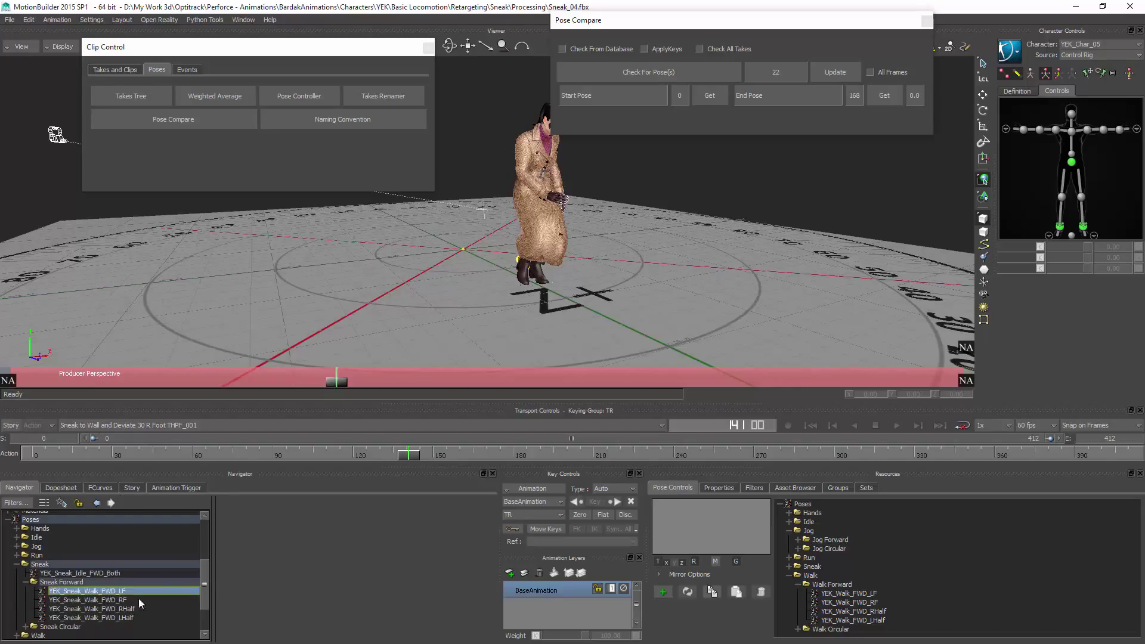
Set the Pose Compare step value to 3 and assign the selected pose as start pose at frame 141.
click(915, 96)
text(3)
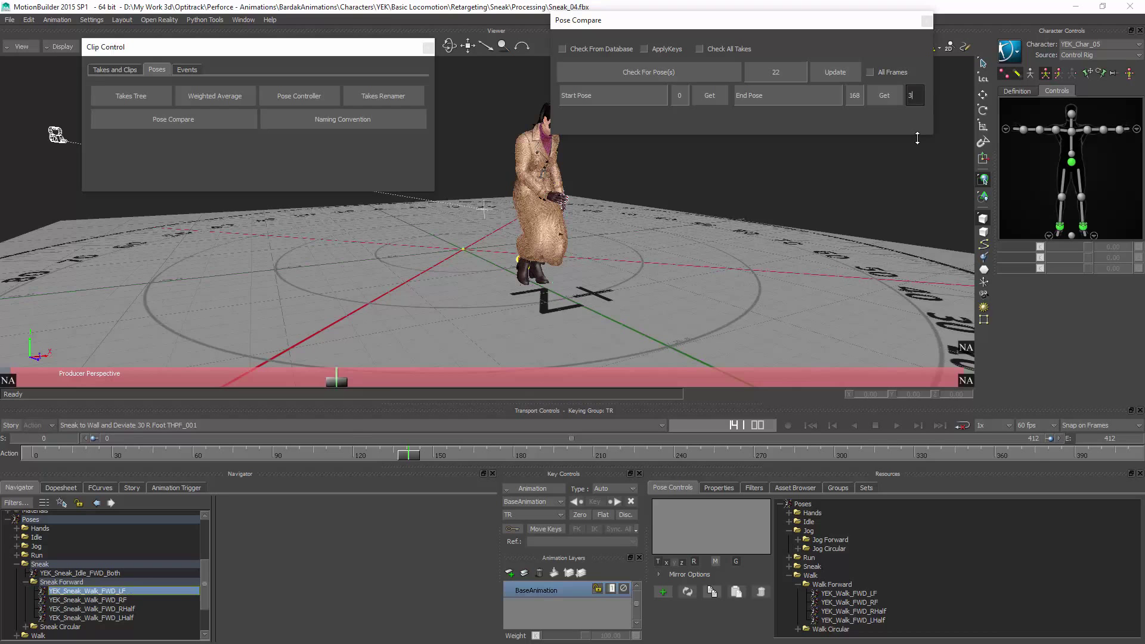
key(Return)
ctrl+shift+drag(563, 212, 669, 249)
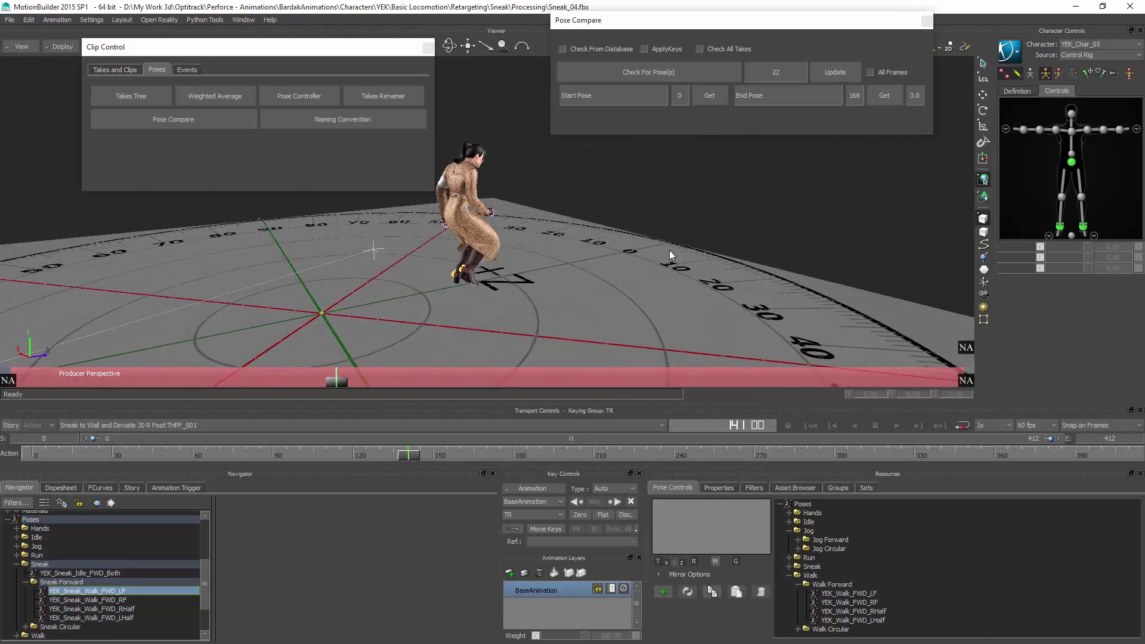
click(710, 96)
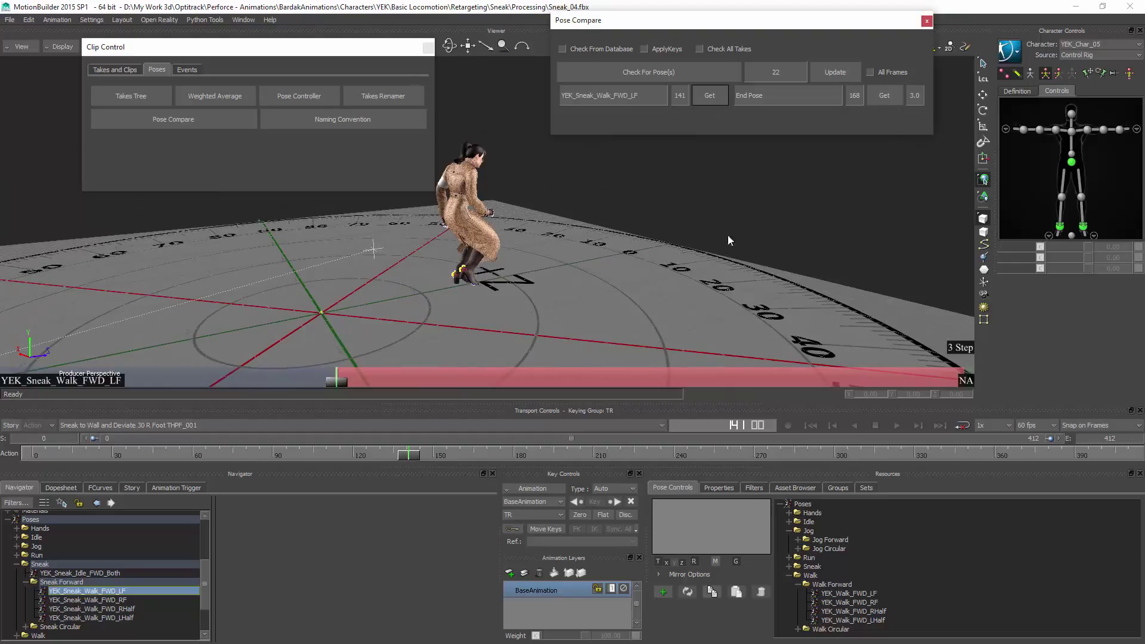
click(405, 456)
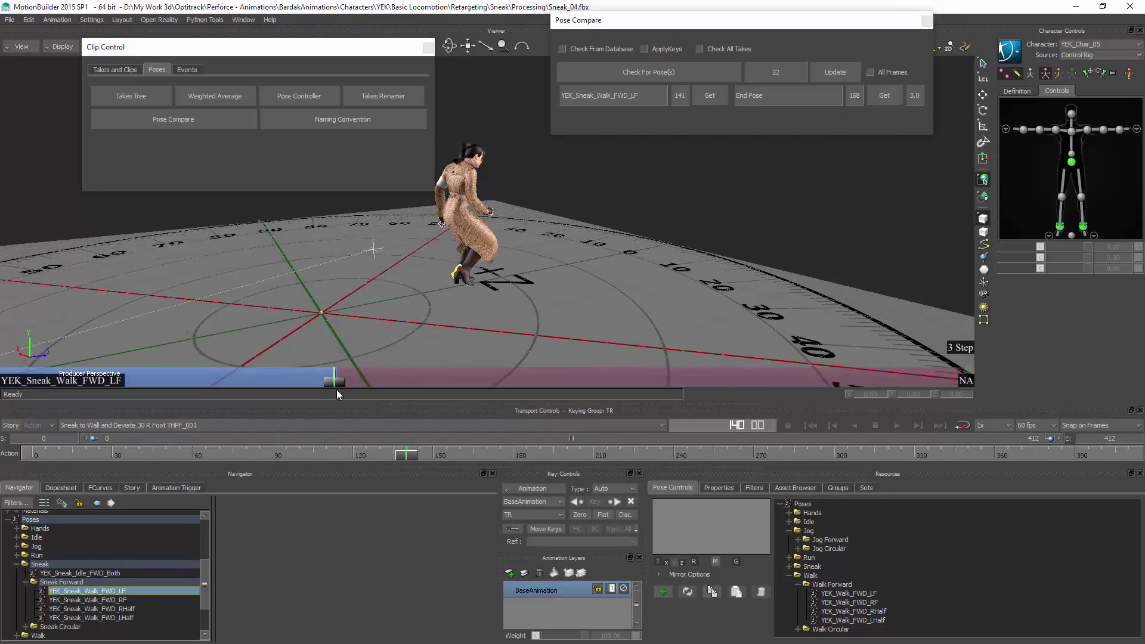
Scrub to frame 344 and assign the scene pose YEK_Sneak_Walk_FWD_RF as the end pose in Pose Compare.
click(363, 456)
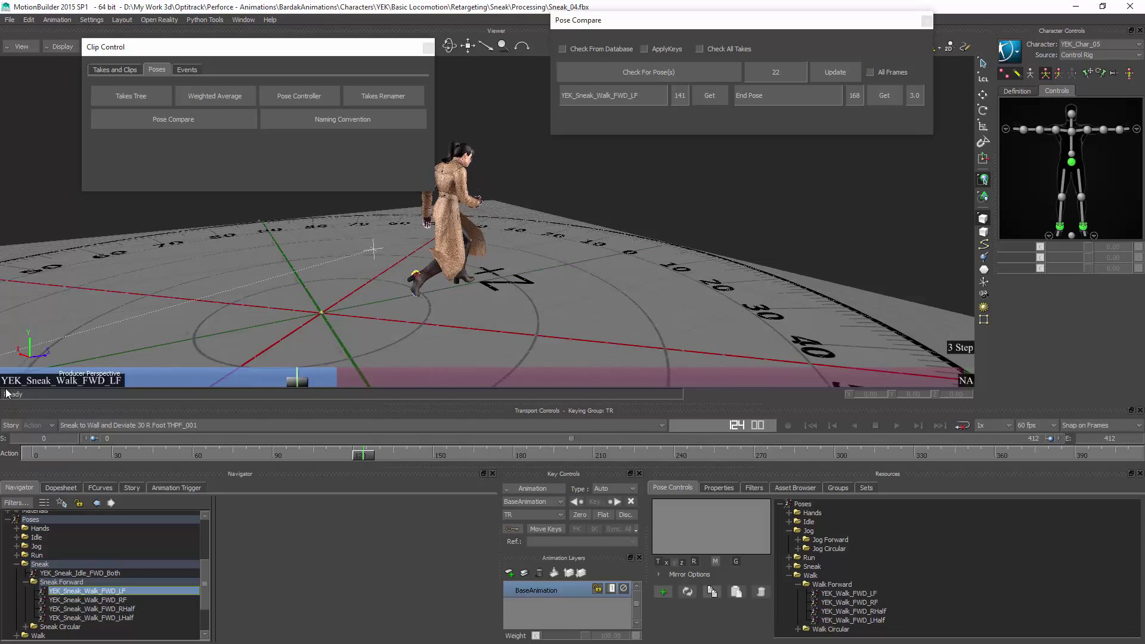
drag(373, 455, 950, 352)
ctrl+shift+drag(529, 232, 559, 325)
click(110, 599)
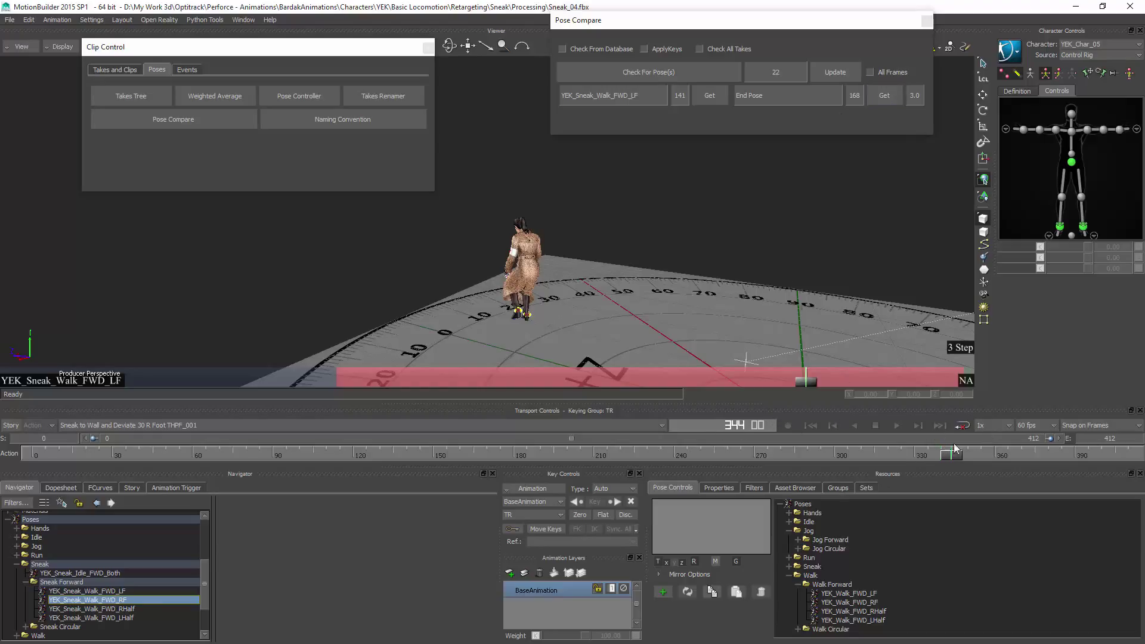
click(892, 96)
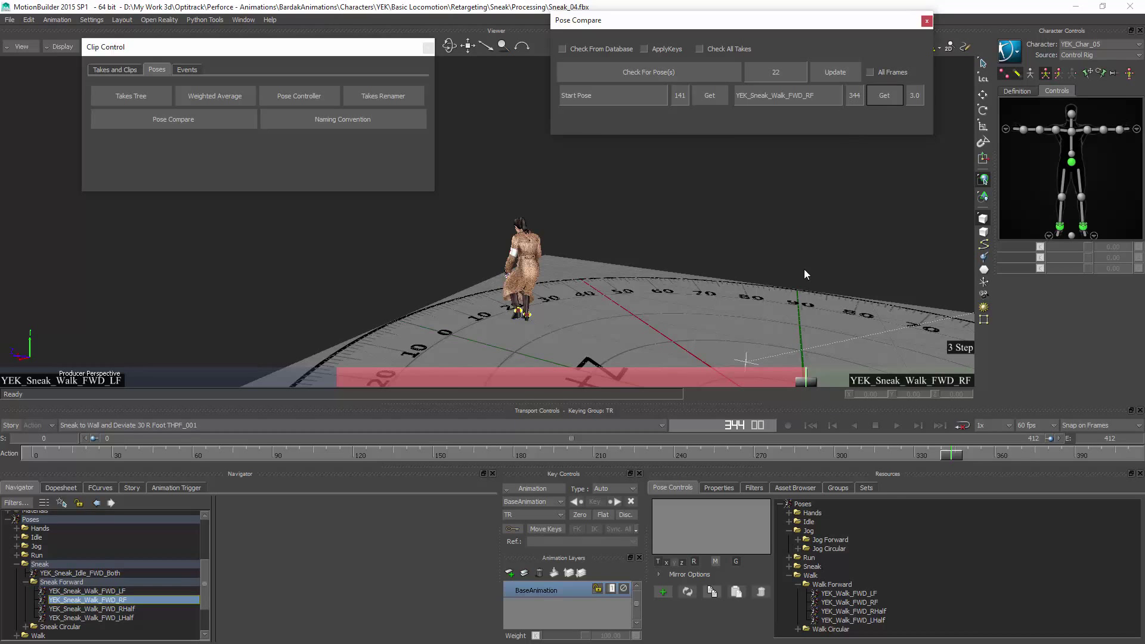
ctrl+shift+drag(804, 270, 614, 244)
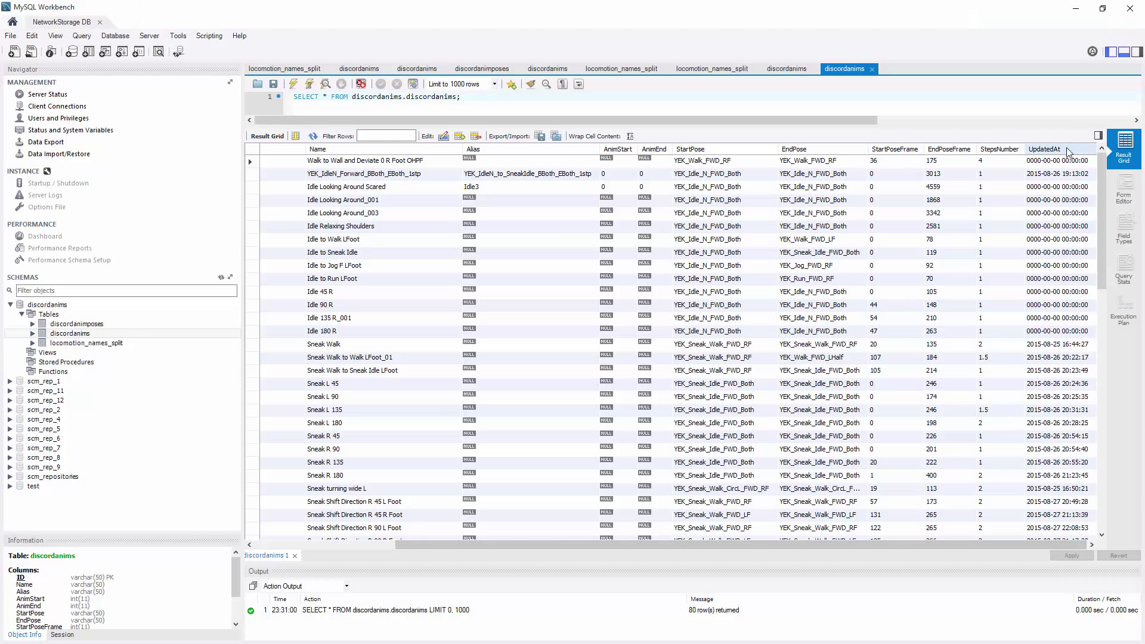
In MySQL Workbench, sort the discordanims results by newest UpdatedAt and examine the first row's start and end poses and frames.
click(1064, 148)
click(1065, 148)
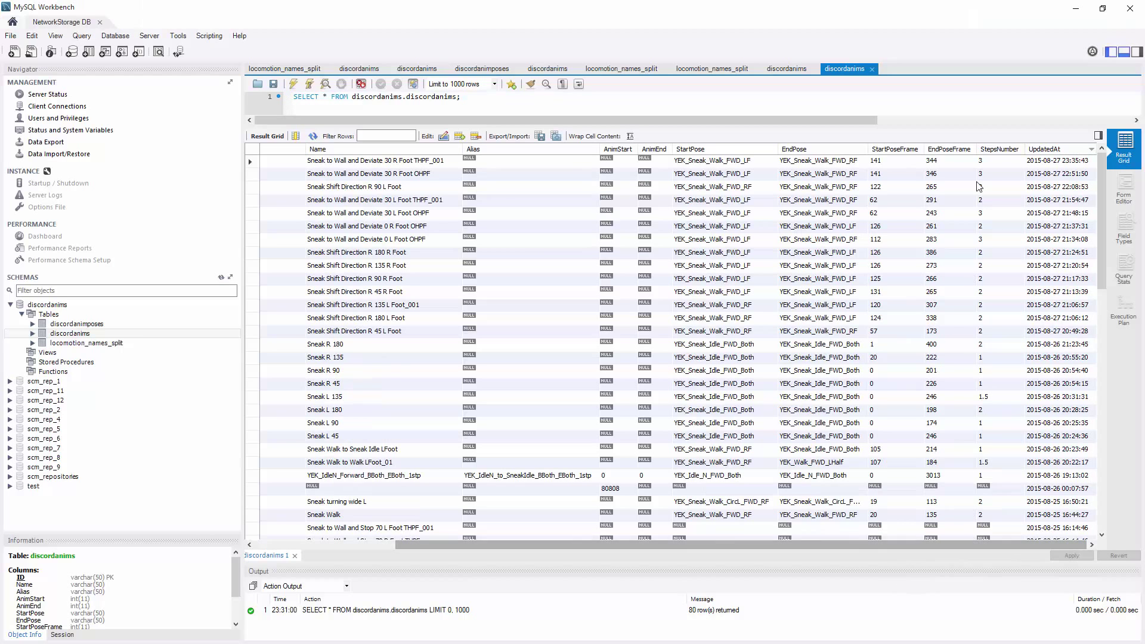
click(707, 162)
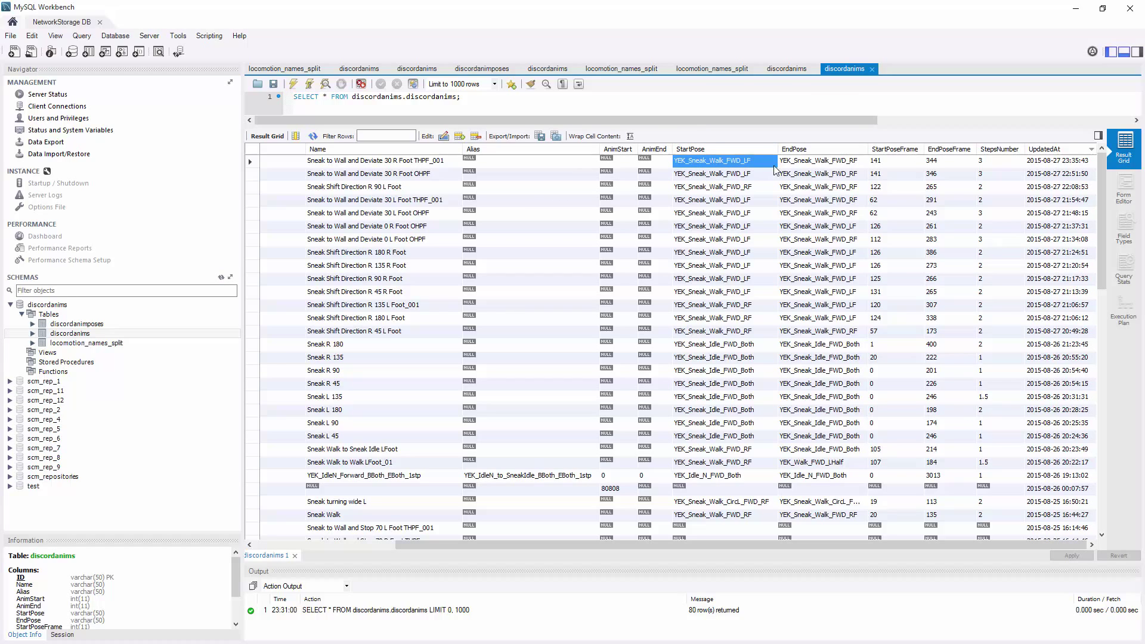
click(827, 165)
click(897, 165)
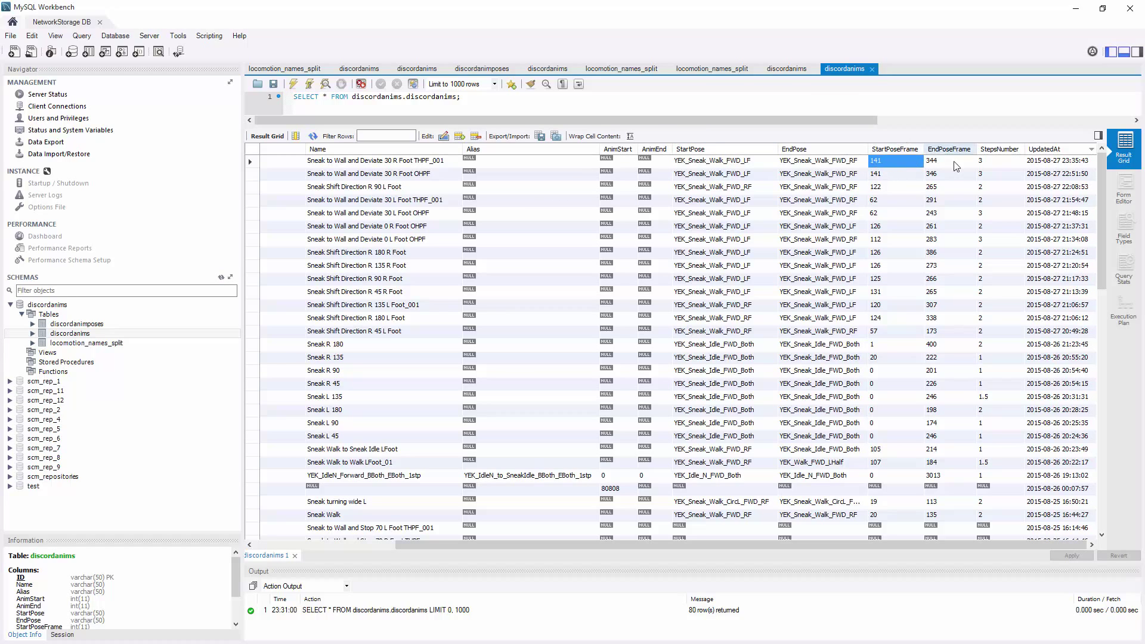
click(934, 166)
click(897, 161)
click(937, 162)
click(886, 162)
Examine the Alias, AnimStart and AnimEnd fields of the most recently updated take and browse the other records.
drag(946, 541, 626, 547)
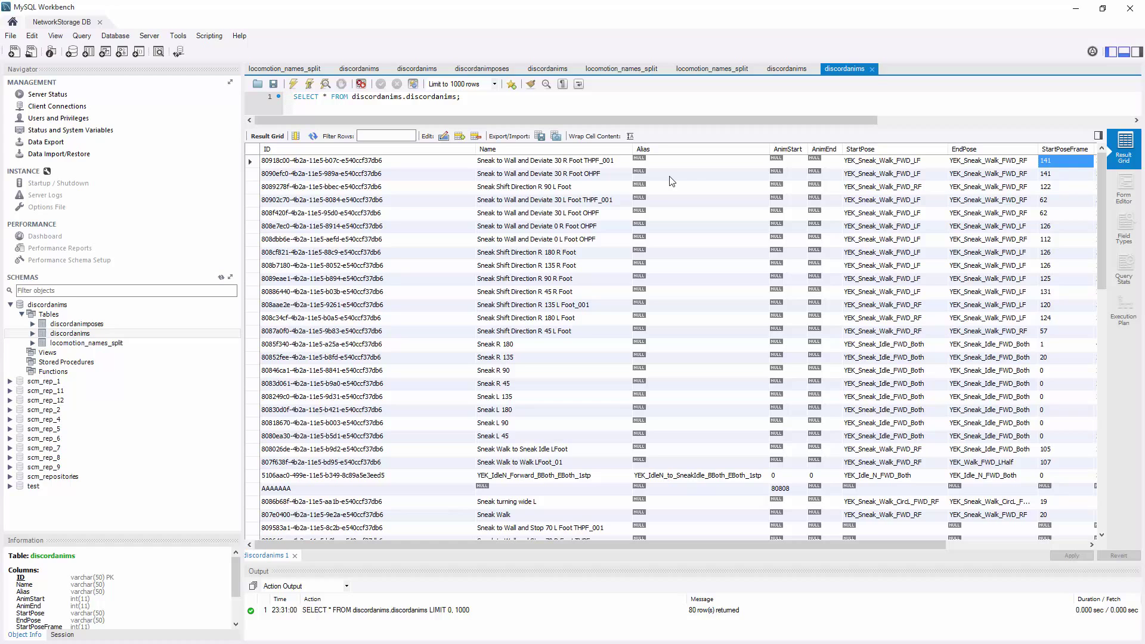
click(675, 160)
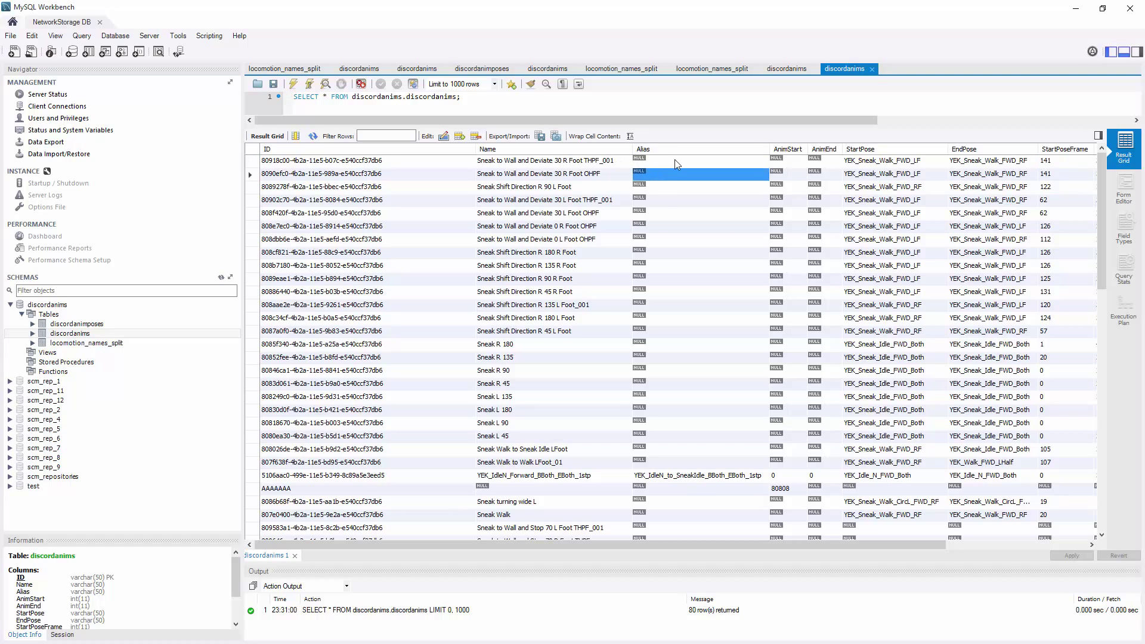
drag(727, 545, 578, 549)
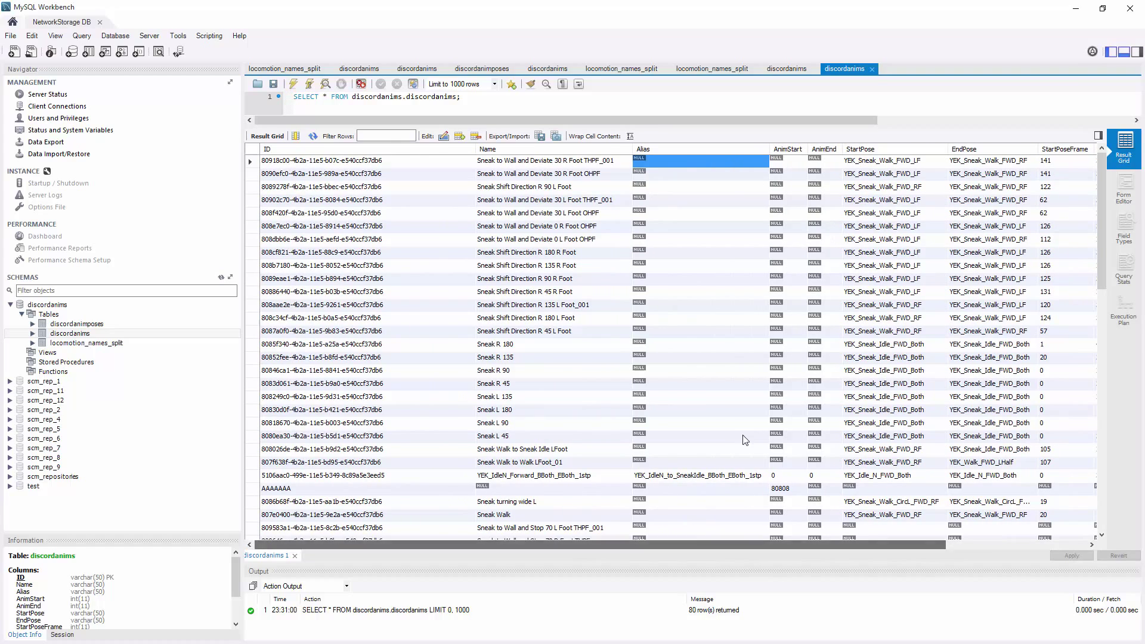
drag(725, 541, 811, 552)
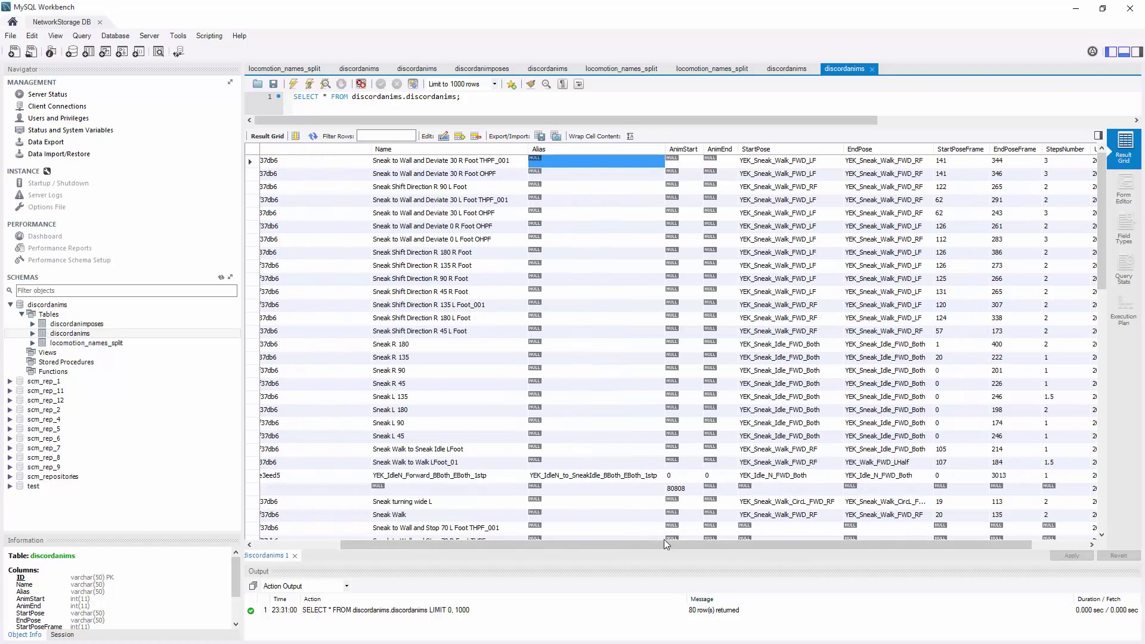
drag(699, 539, 745, 534)
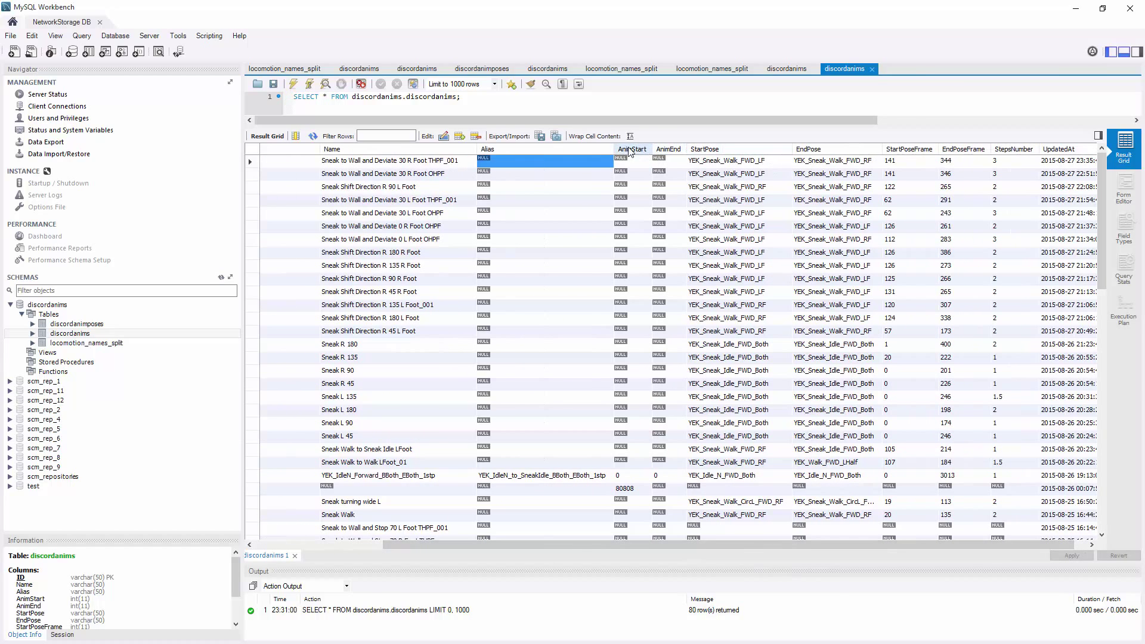
scroll(620, 371, down, 6)
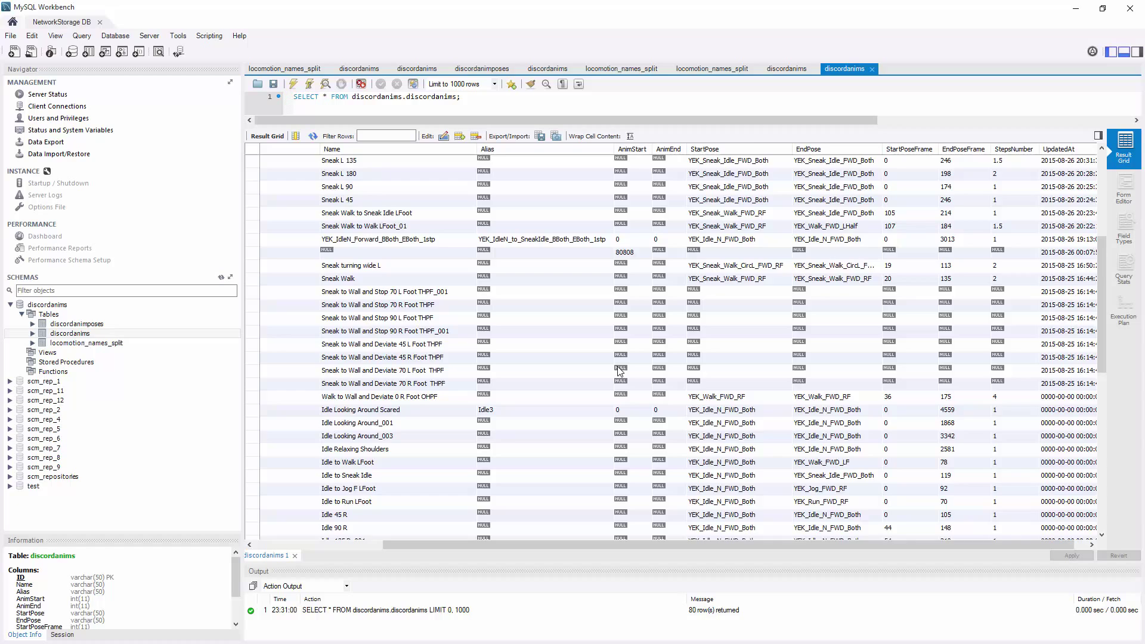
scroll(618, 368, down, 11)
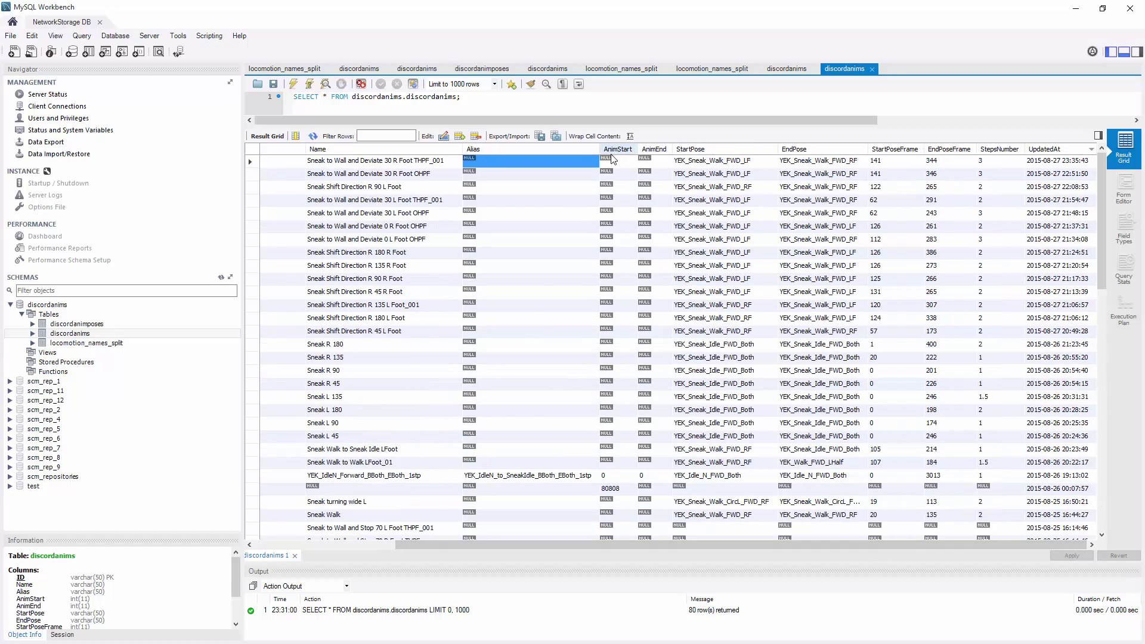
click(616, 160)
click(657, 161)
click(608, 163)
click(652, 160)
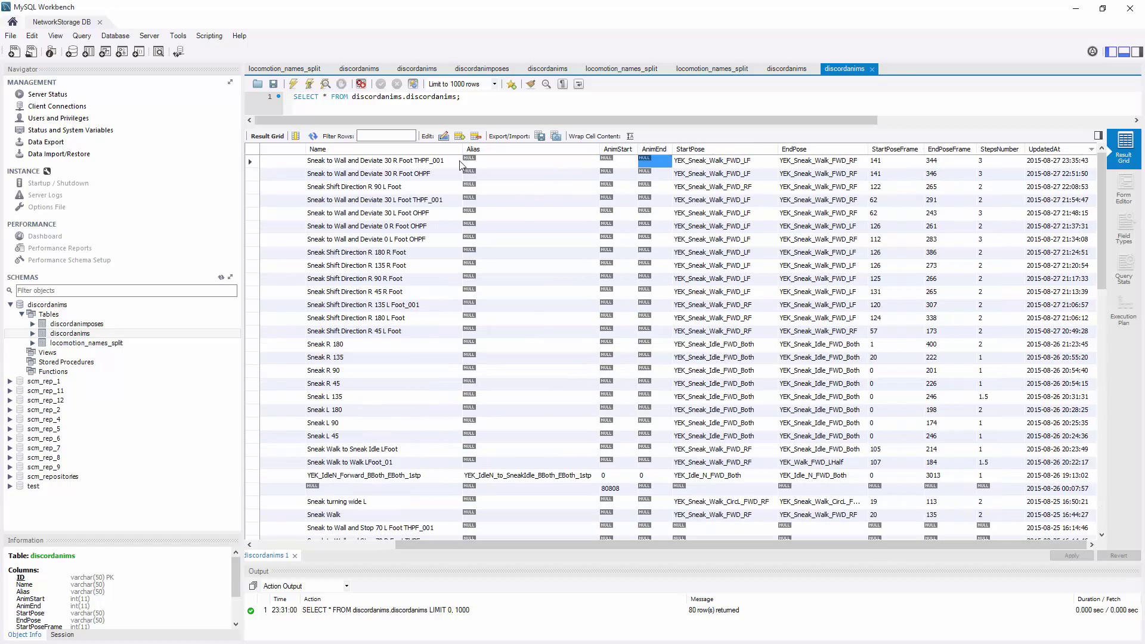
key(Left)
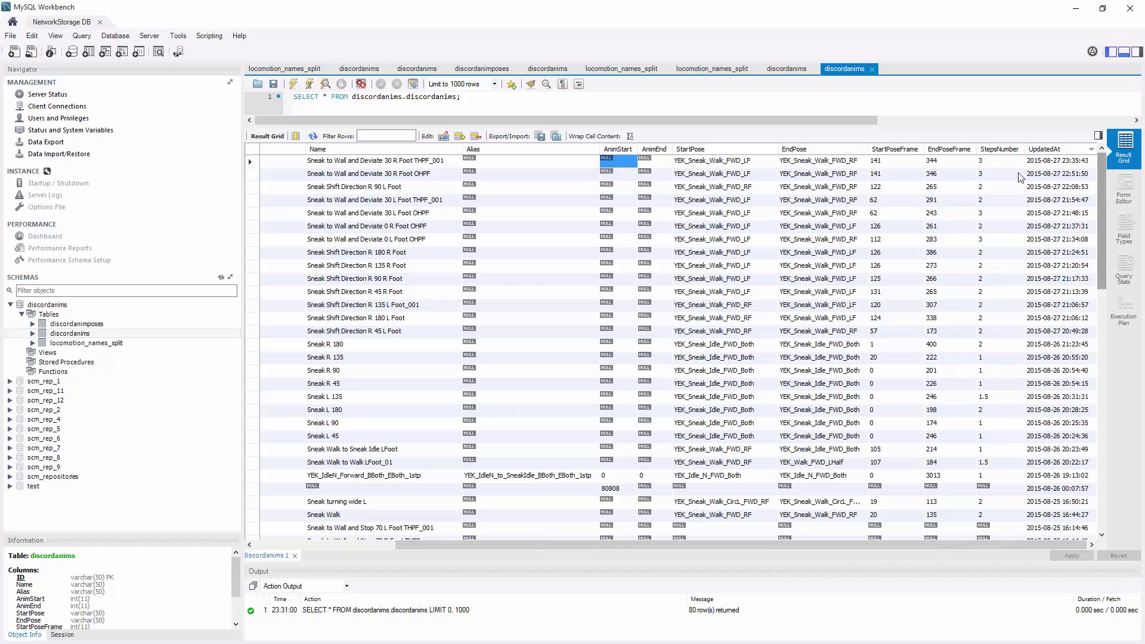
Sort the discordanims results by StepsNumber in descending order and look through the takes grouped by step count.
click(1000, 149)
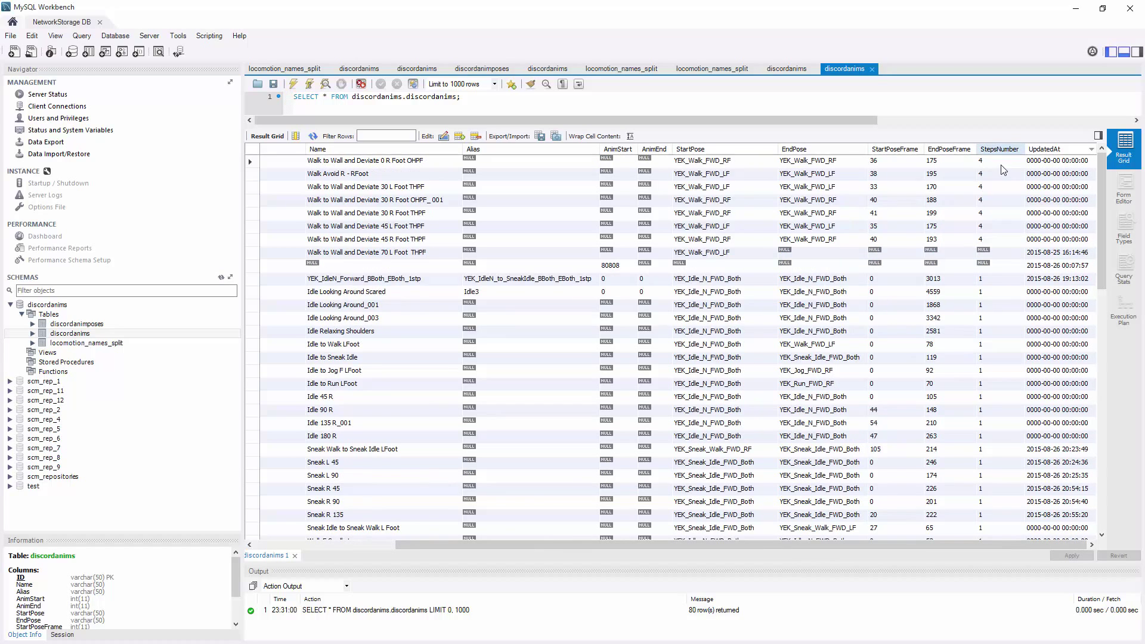
scroll(991, 437, down, 11)
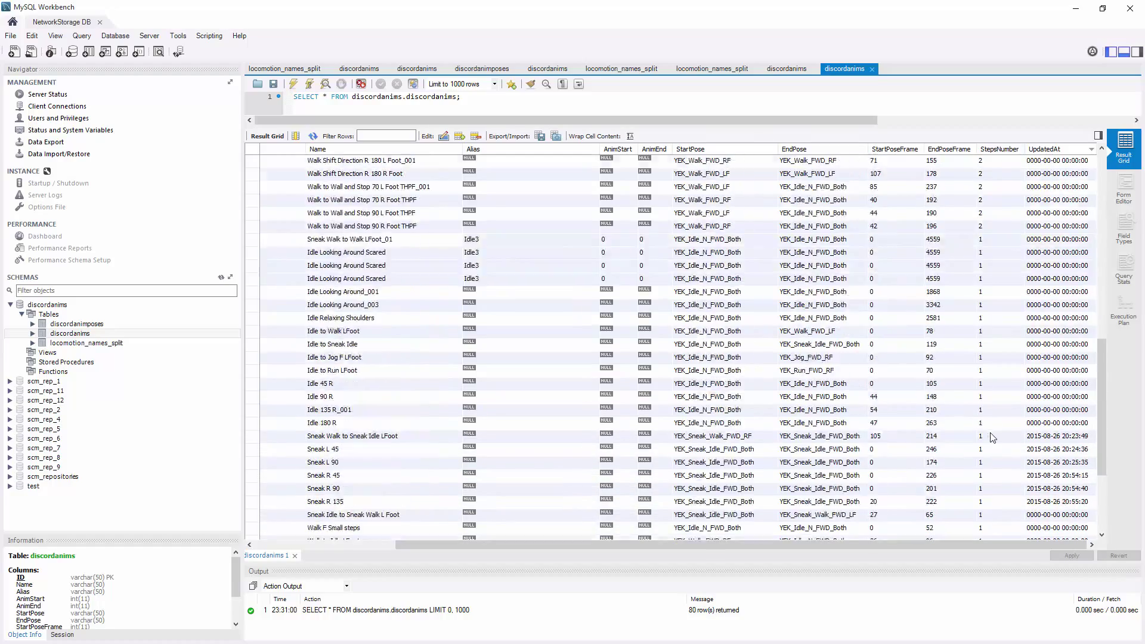
scroll(993, 430, up, 11)
scroll(972, 296, down, 5)
scroll(1002, 346, up, 5)
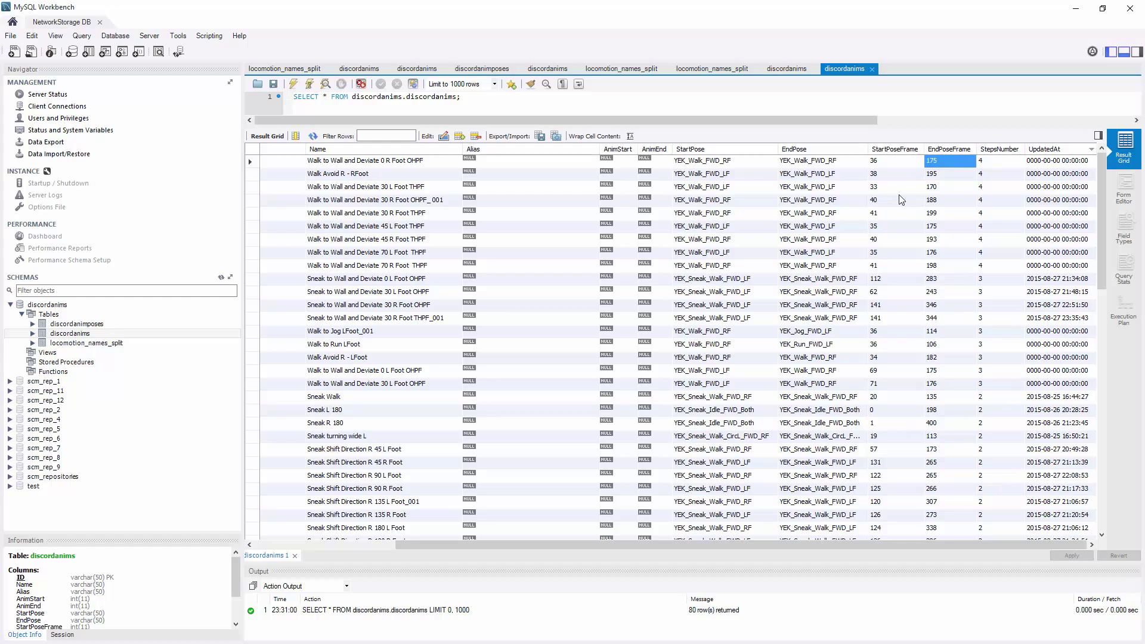
double_click(833, 175)
drag(1022, 543, 580, 542)
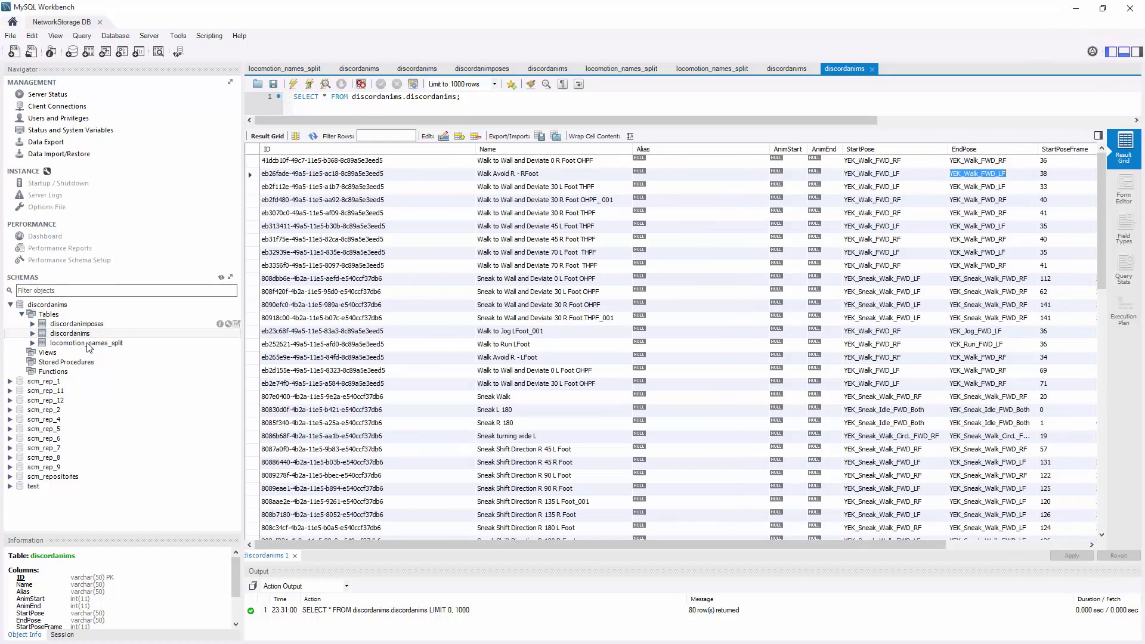
mouse_move(1098, 167)
mouse_down()
mouse_move(1142, 415)
mouse_move(1089, 296)
mouse_move(1091, 163)
mouse_up()
drag(883, 543, 658, 560)
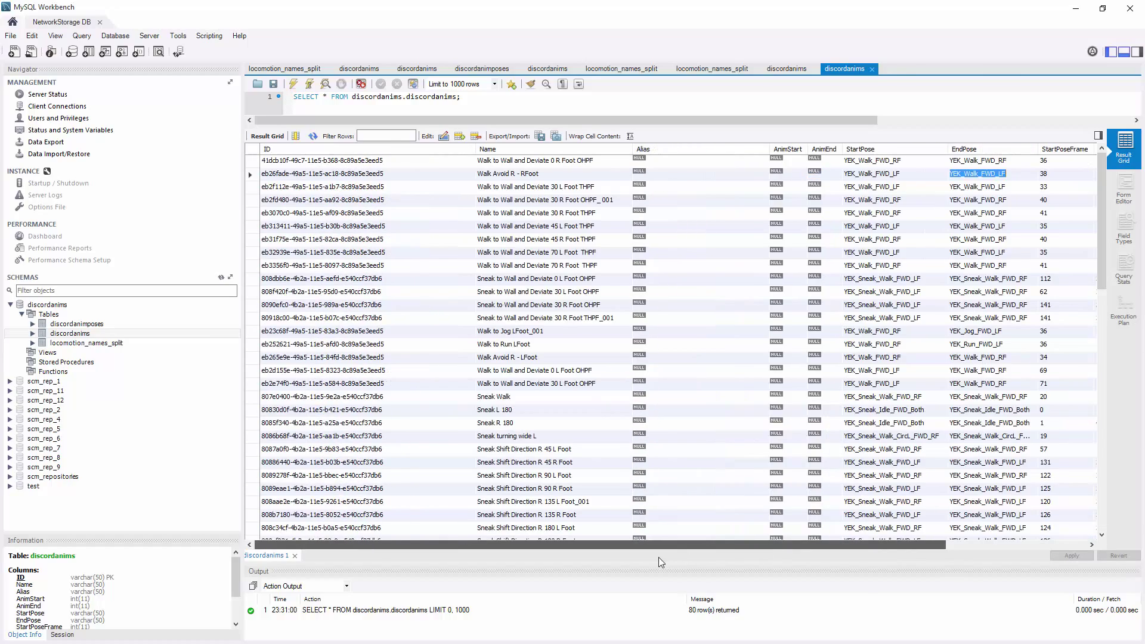
Find the Idle 45 R and Idle 90 R takes in the results and compare their StartPose and EndPose entries.
scroll(581, 390, down, 10)
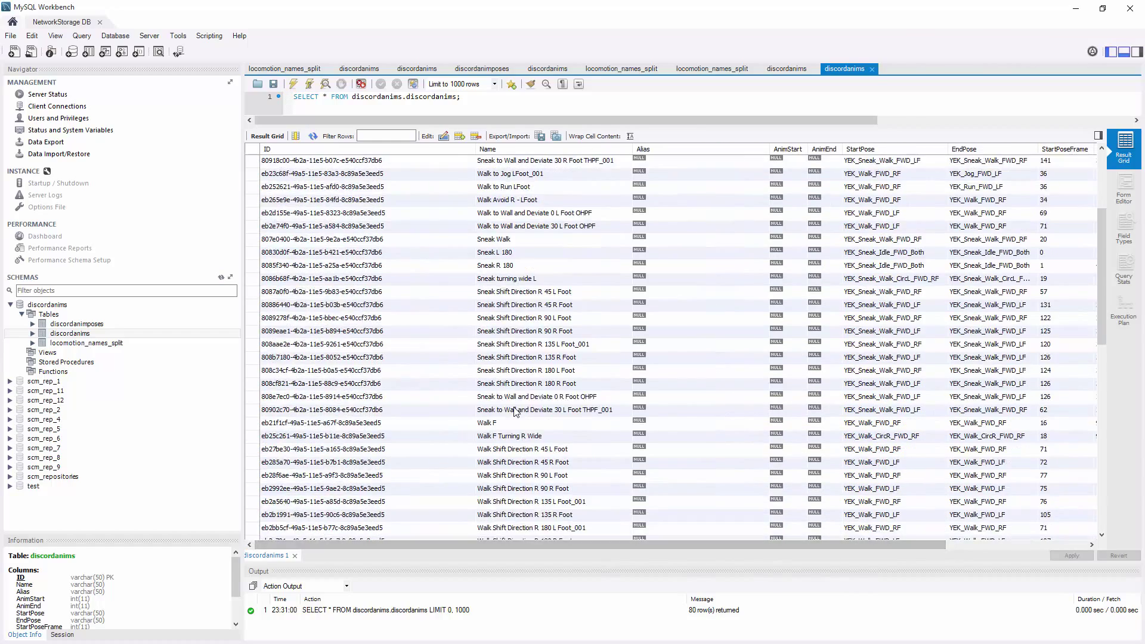
scroll(581, 391, down, 2)
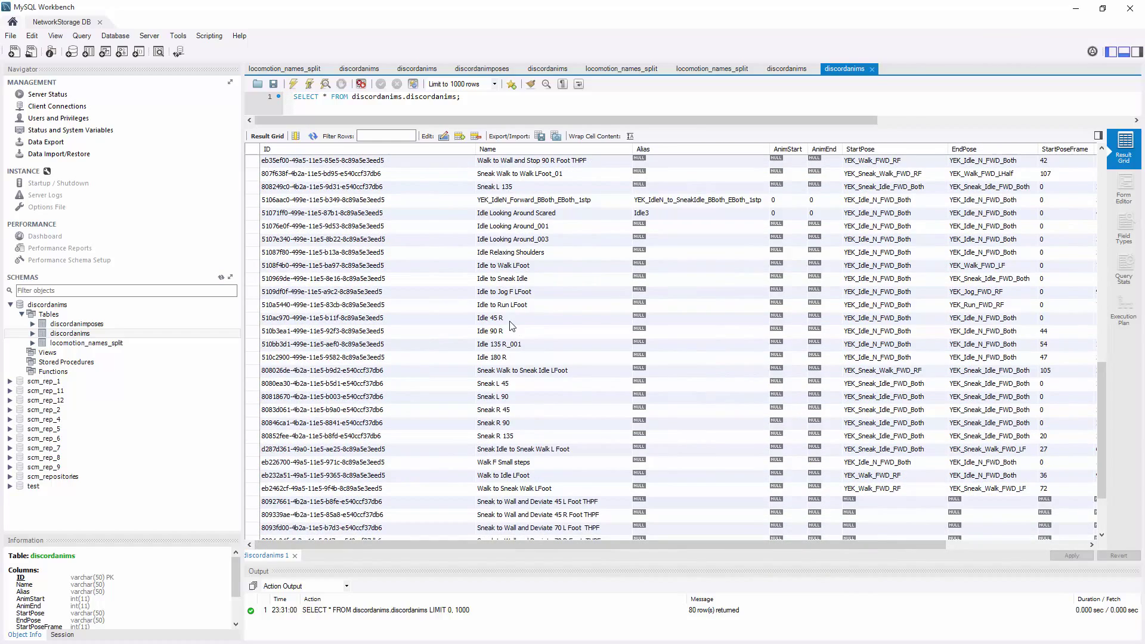
click(510, 319)
key(Down)
click(535, 318)
key(Down)
drag(852, 545, 1014, 550)
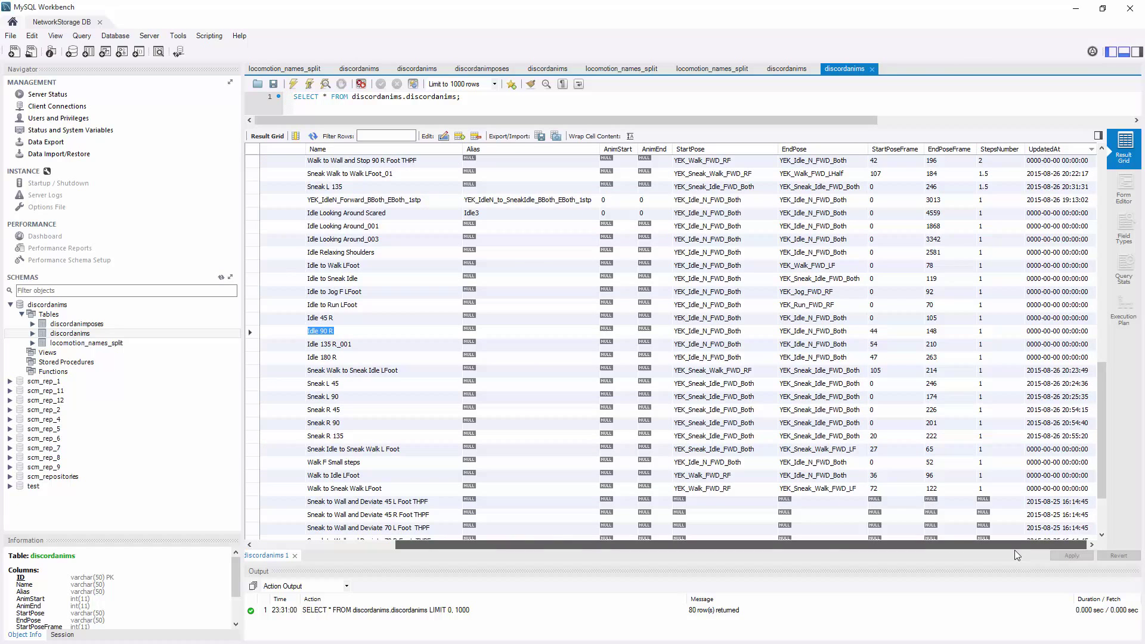
click(720, 336)
click(842, 330)
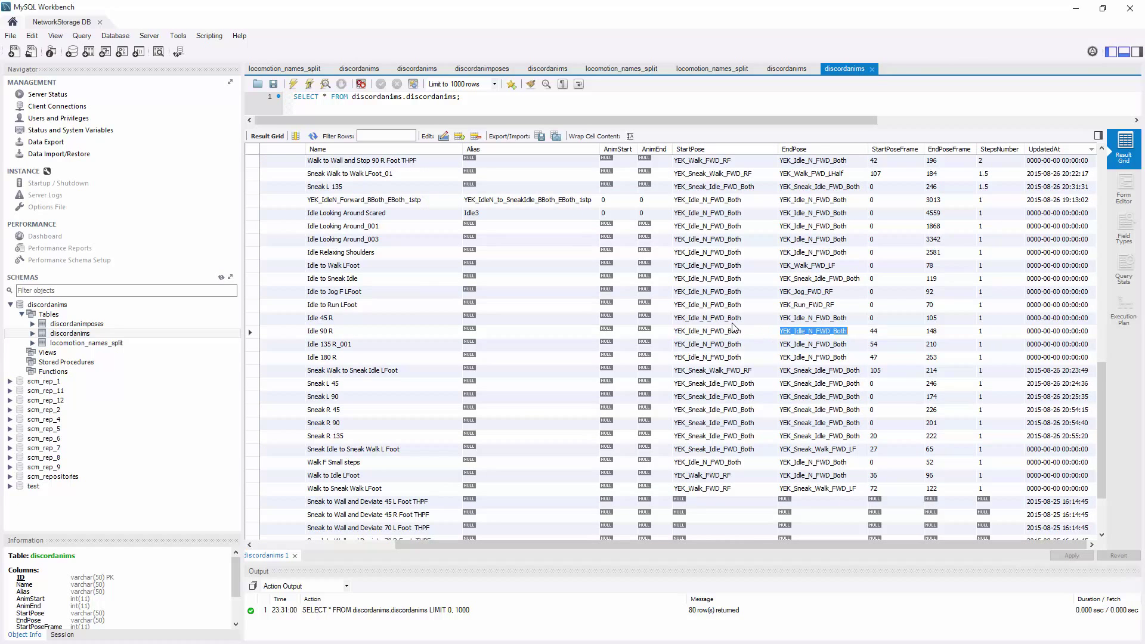
click(731, 320)
click(730, 333)
click(721, 308)
click(829, 318)
click(822, 331)
click(675, 320)
scroll(761, 331, up, 10)
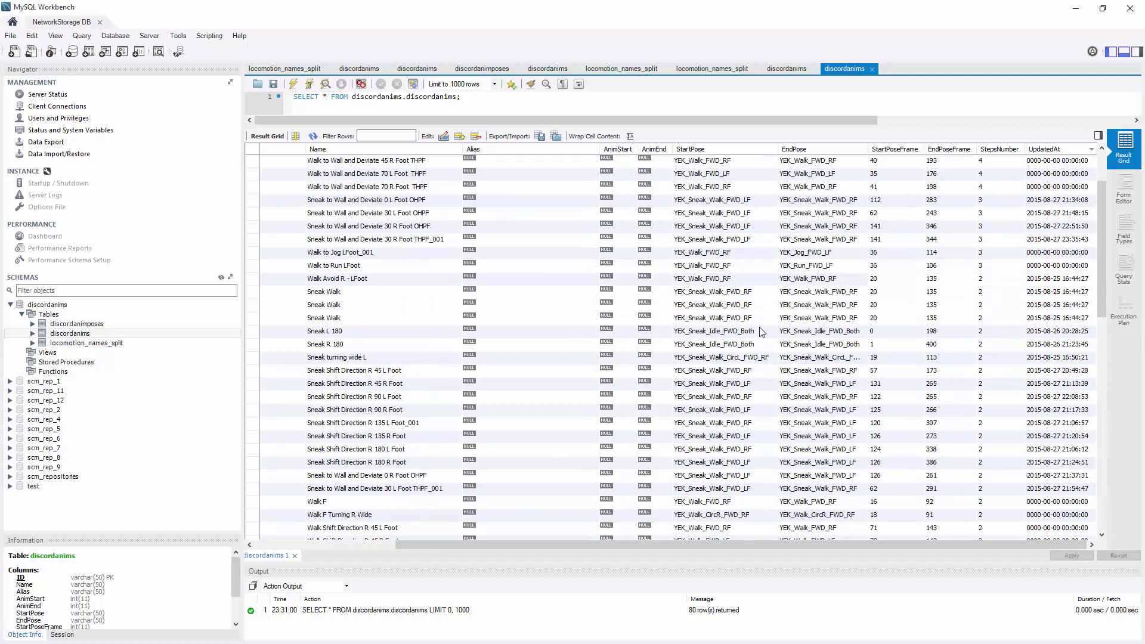
Return to MotionBuilder and move the Pose Compare and Clip Control windows apart to free the viewport.
click(1075, 12)
drag(749, 22, 958, 15)
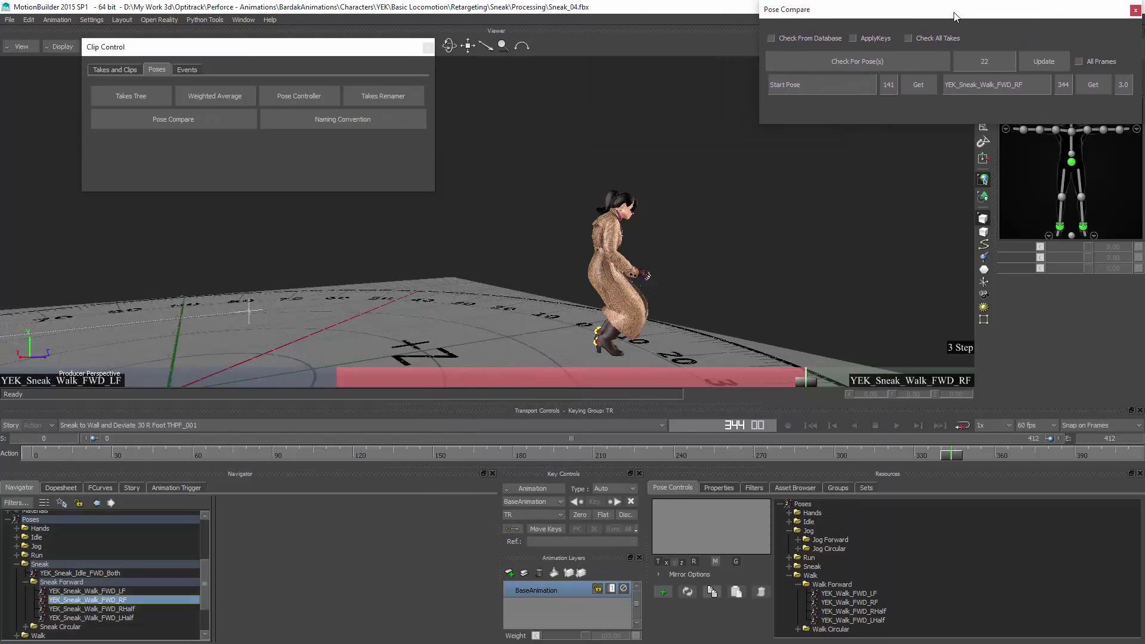
drag(317, 53, 192, 23)
click(901, 30)
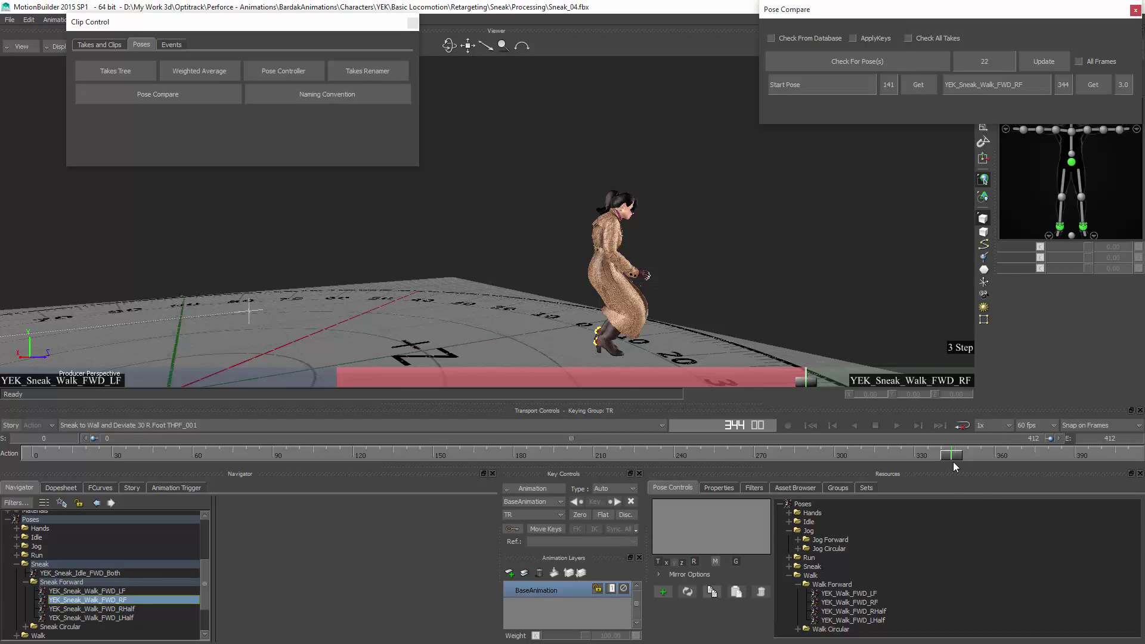
Scrub back to the start pose at frame 141 and add a new animation layer above BaseAnimation.
drag(951, 455, 800, 388)
drag(870, 11, 723, 34)
drag(778, 457, 409, 457)
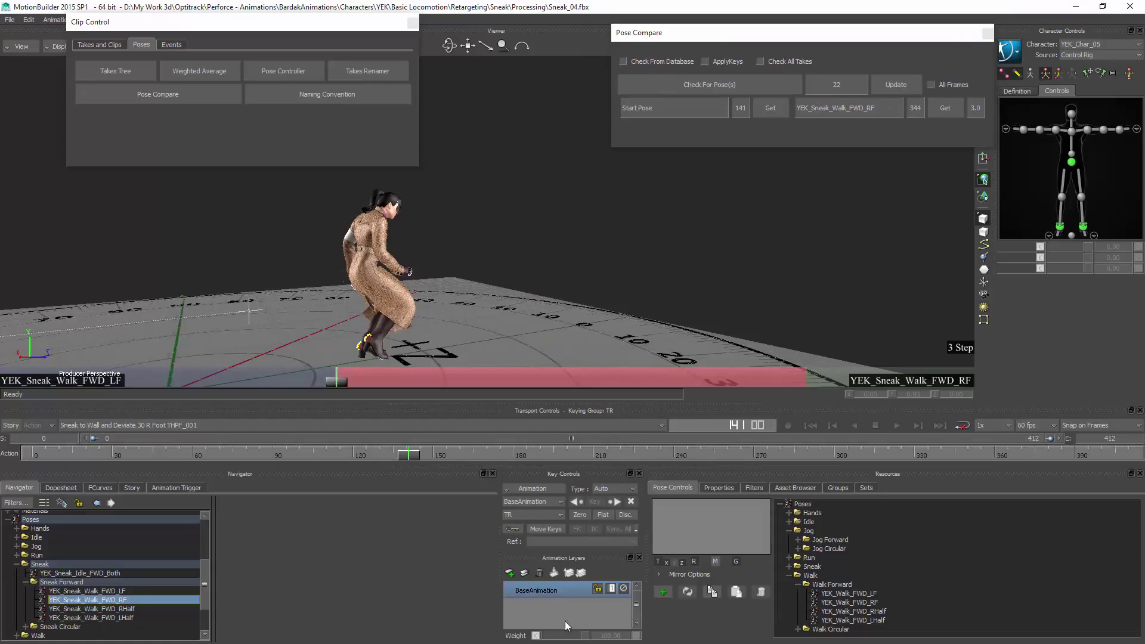
click(509, 573)
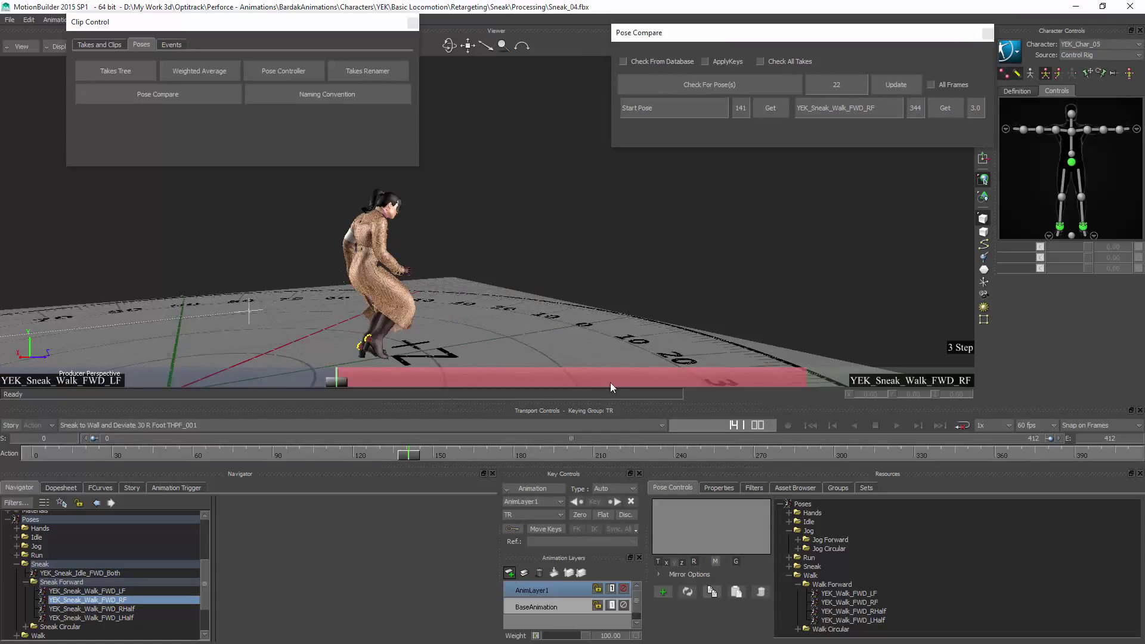
Enable Check From Database in Pose Compare, then open the Python Editor beside it and clear its output.
click(656, 68)
drag(232, 26, 0, 42)
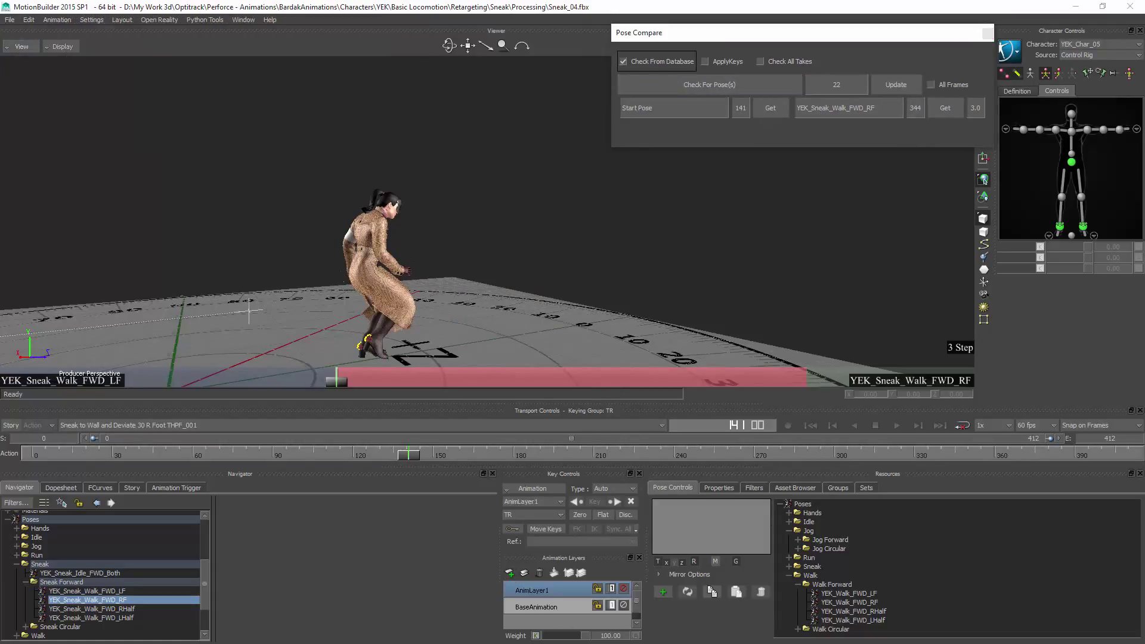
click(243, 20)
click(292, 310)
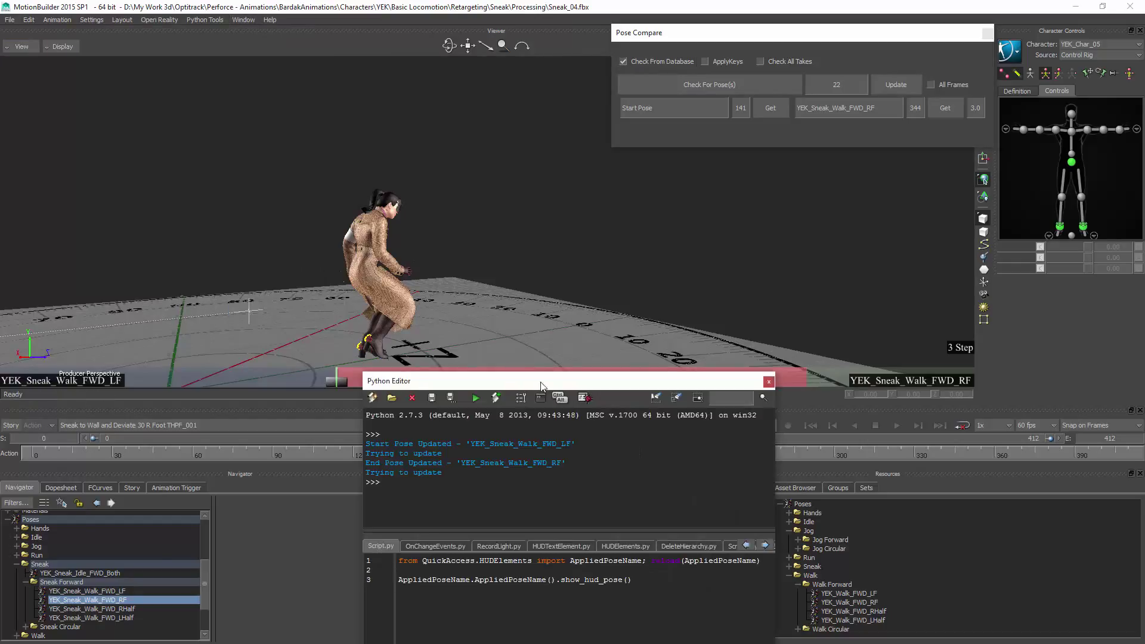
drag(540, 382, 264, 46)
click(376, 83)
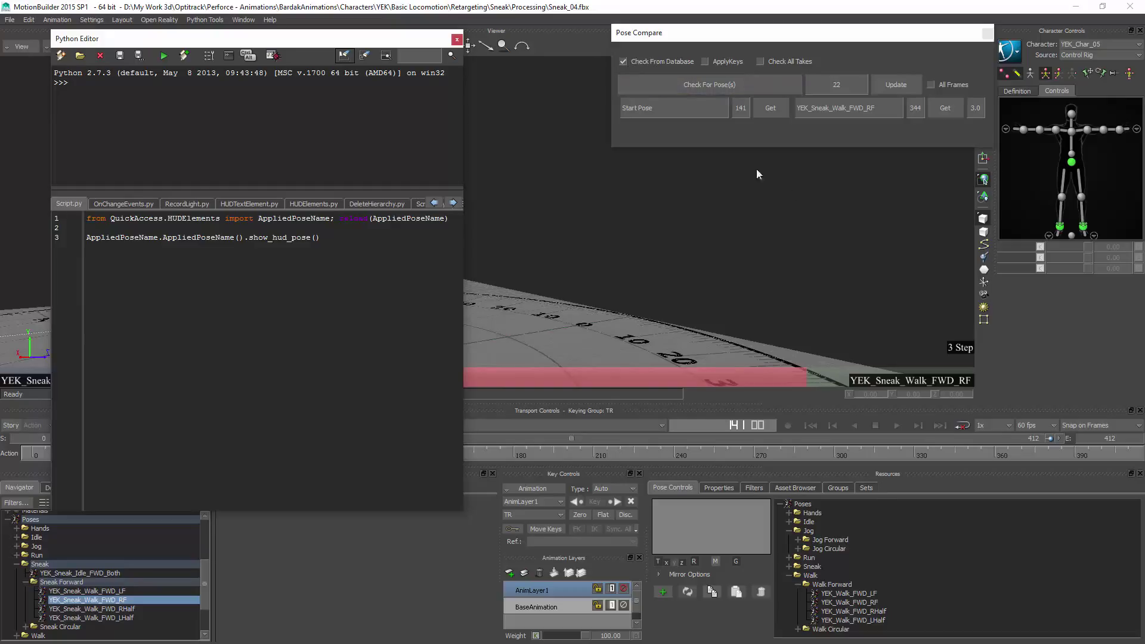
Check the current take's poses against the database, read the result in the Python Editor, and close the editor.
click(700, 86)
drag(465, 118, 594, 119)
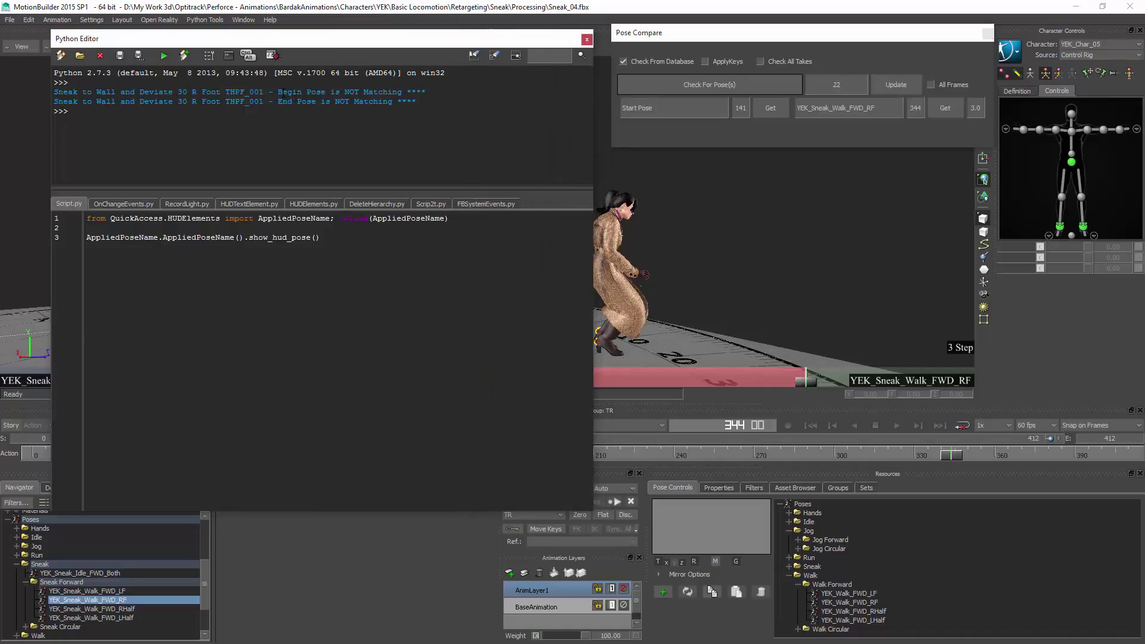
drag(277, 92, 455, 93)
click(586, 39)
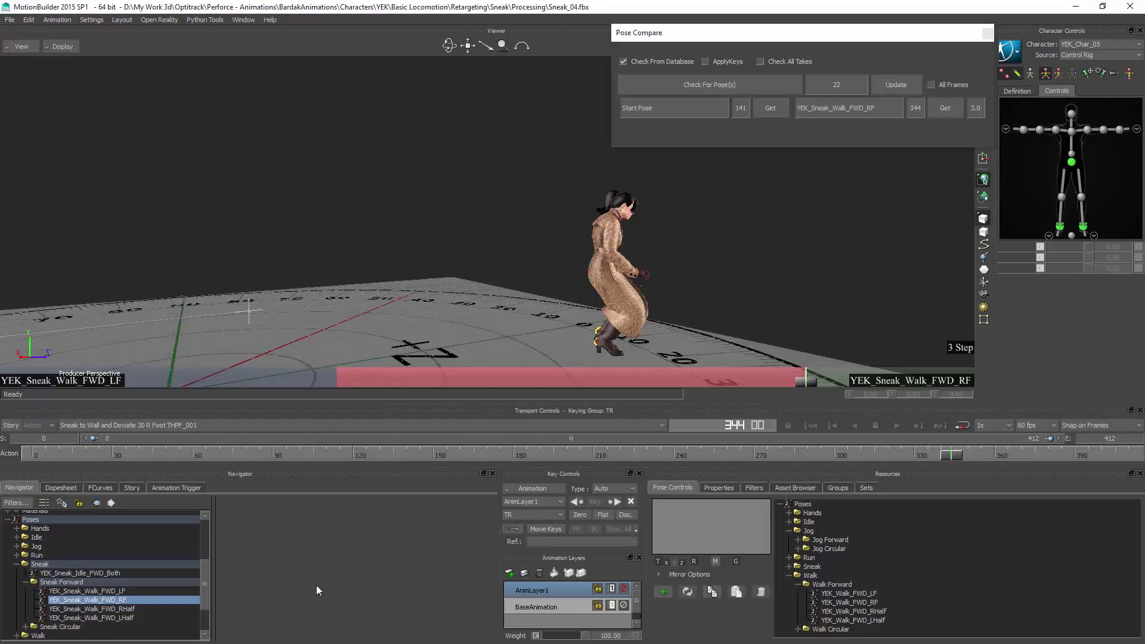
Run the database pose check with ApplyKeys enabled, then select the hips effector and scrub back to the start pose at frame 141.
click(715, 62)
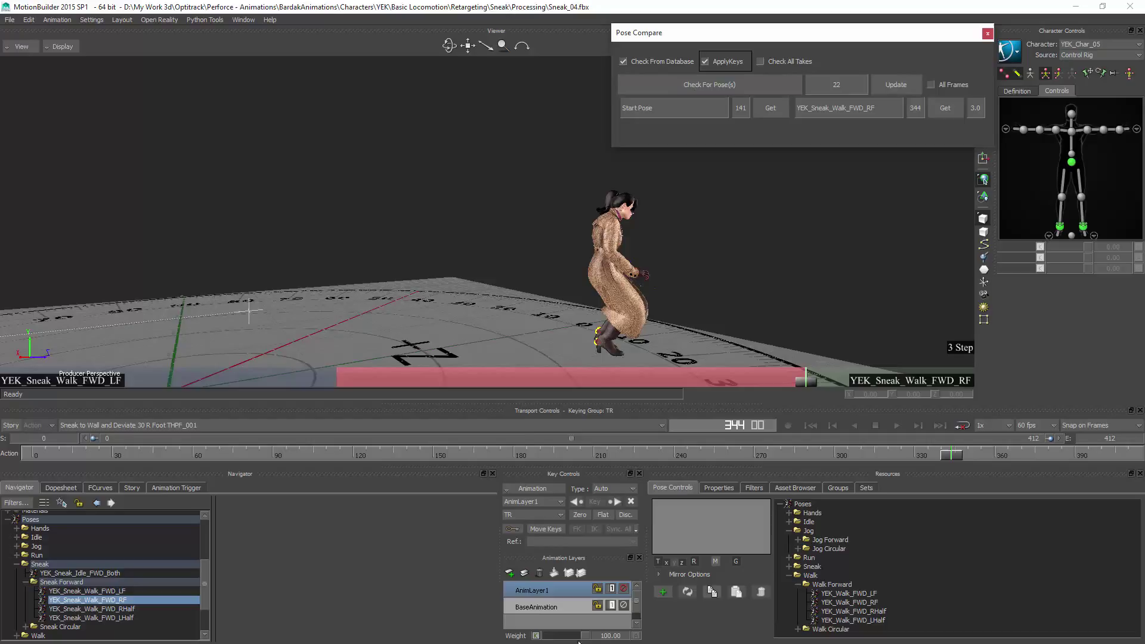
click(692, 91)
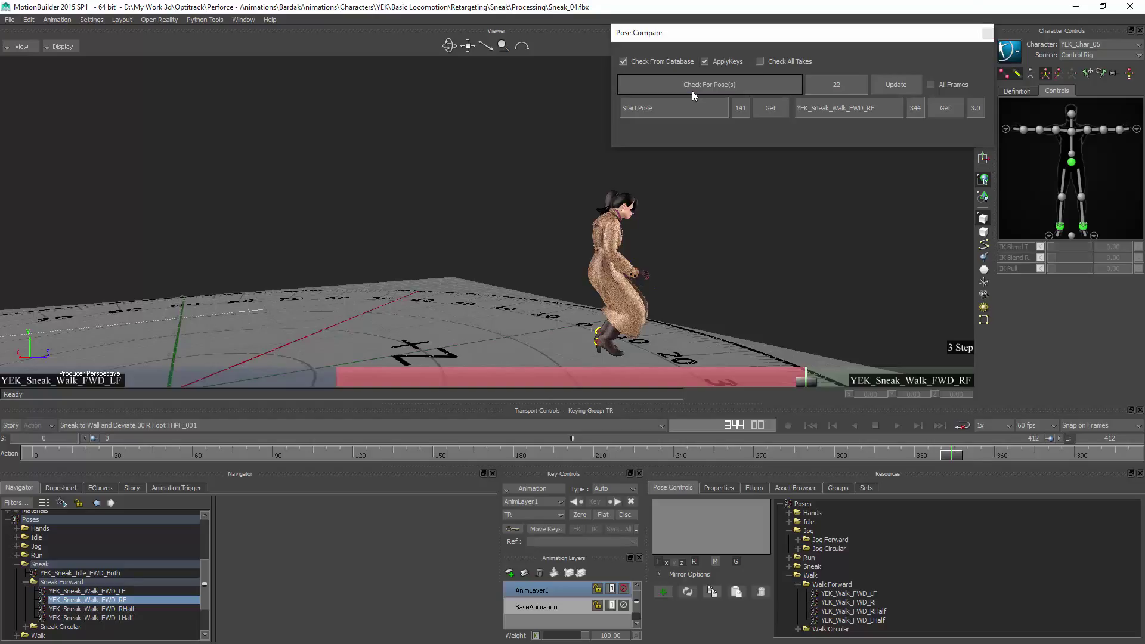
click(1074, 164)
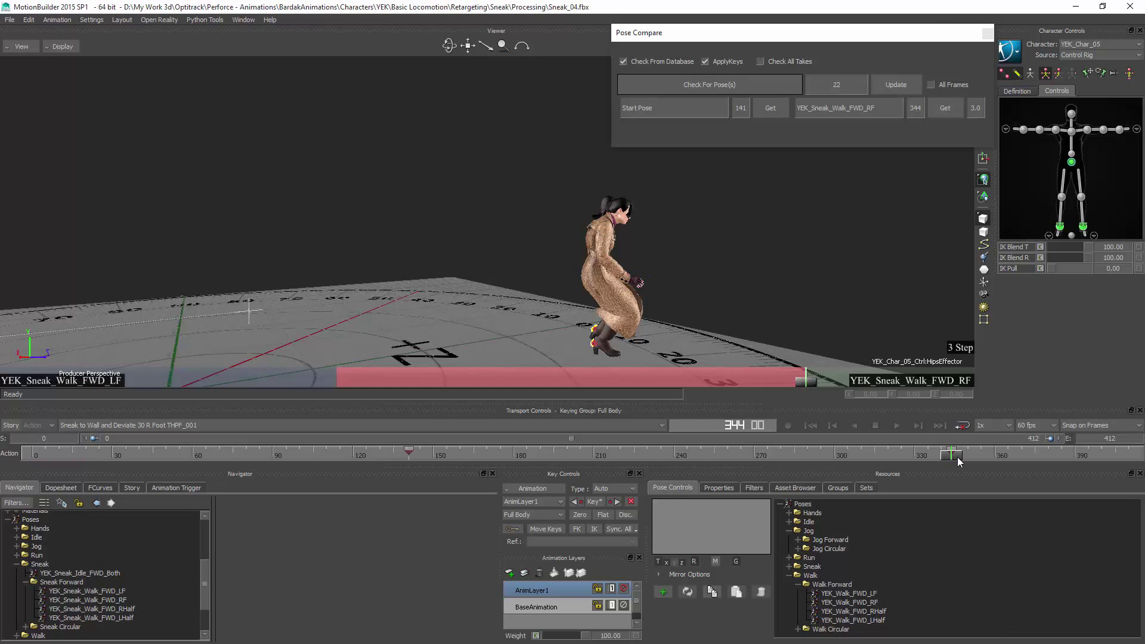
drag(953, 456, 409, 454)
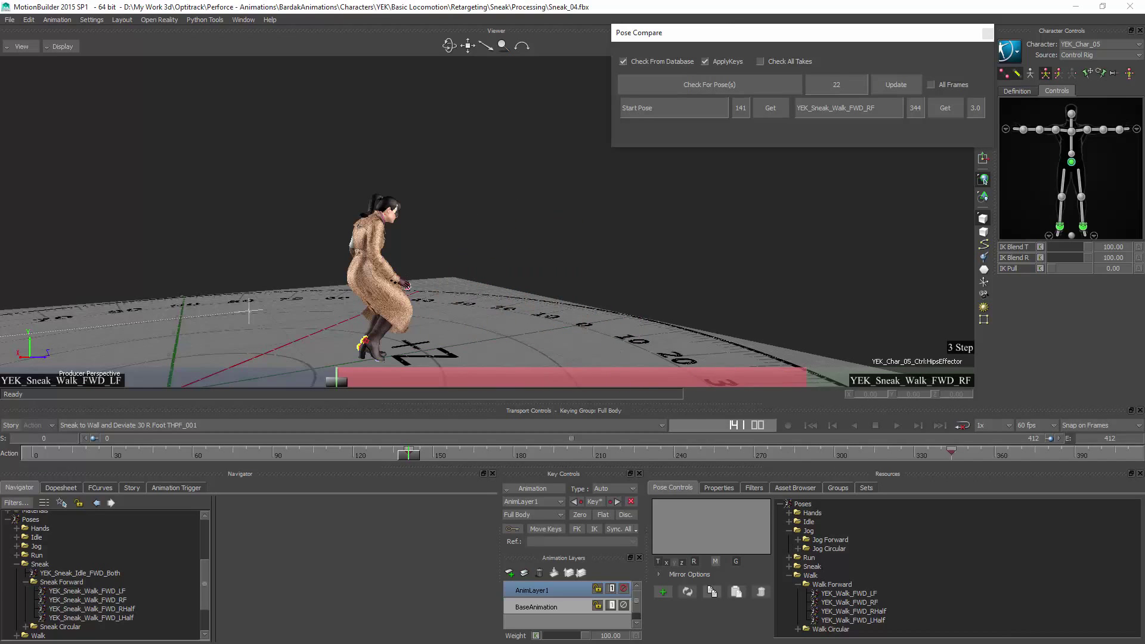
Read the check output in the Python Editor, then turn off ApplyKeys and check the current take's poses again.
drag(0, 111, 20, 78)
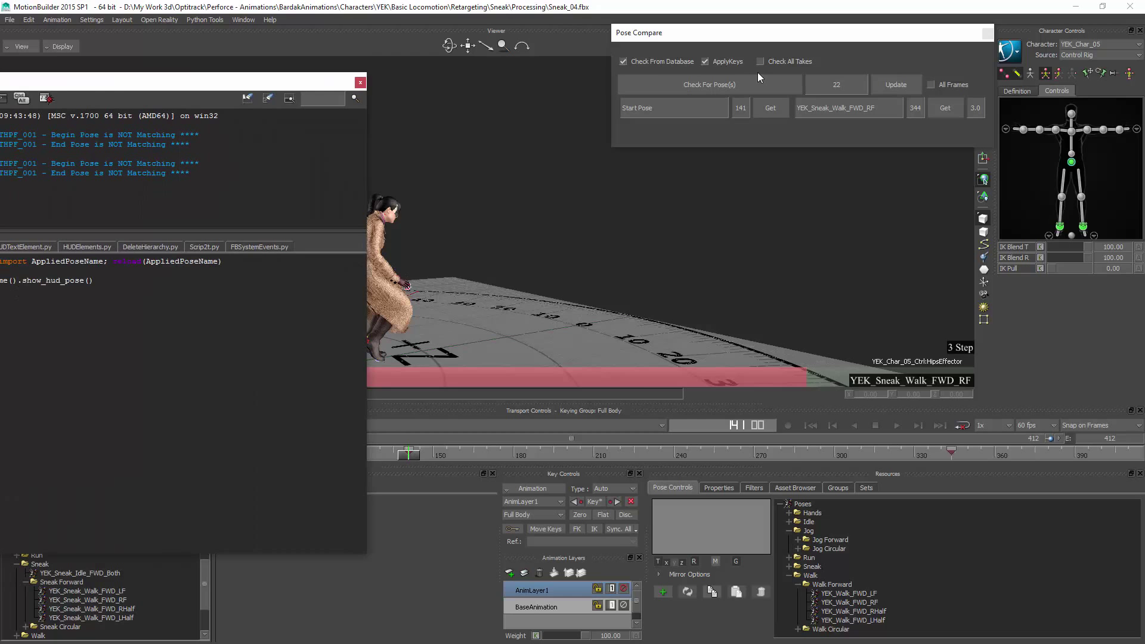
click(705, 62)
drag(234, 87, 0, 59)
click(709, 84)
drag(724, 39, 710, 34)
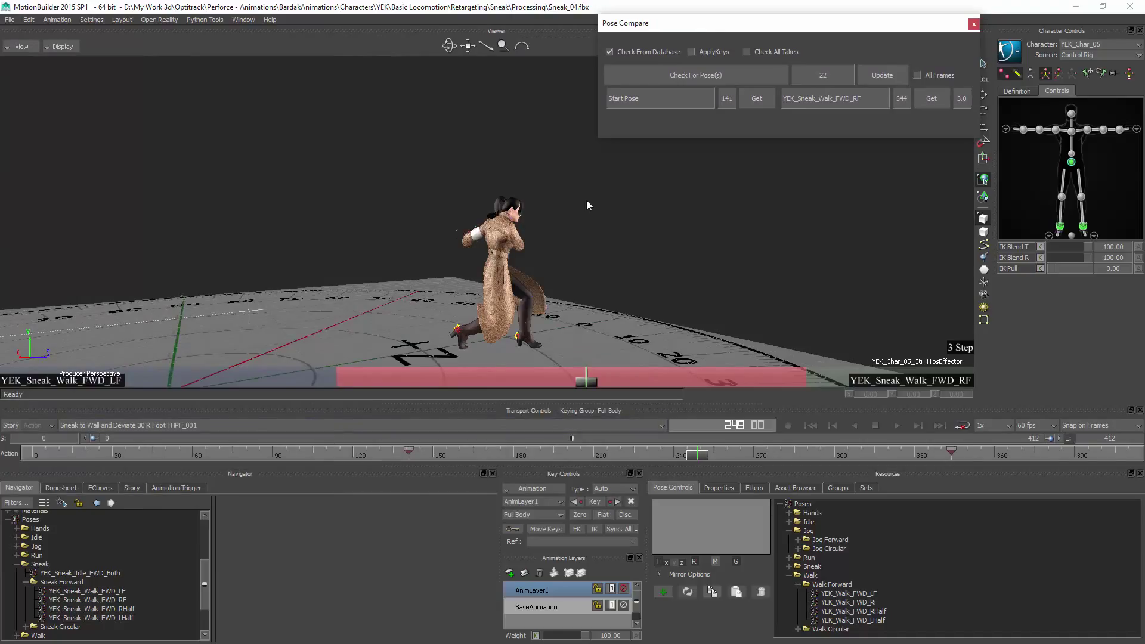
Switch to the Sneak Shift Direction R 180 R Foot take and enable ApplyKeys and Check All Takes in Pose Compare.
click(353, 424)
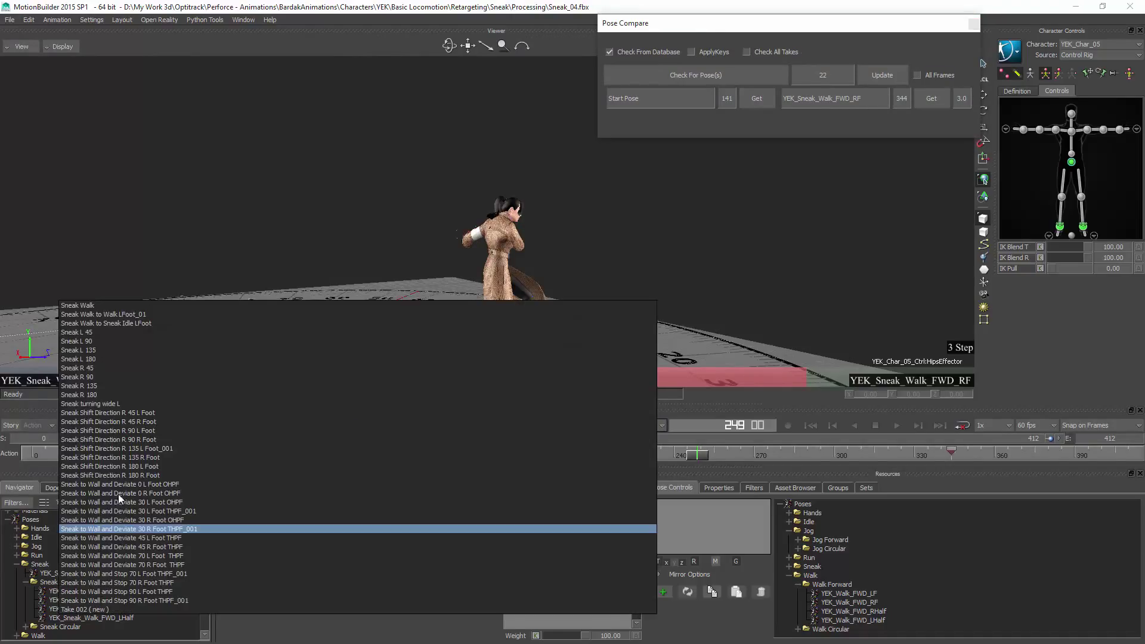
click(167, 475)
click(710, 51)
click(832, 52)
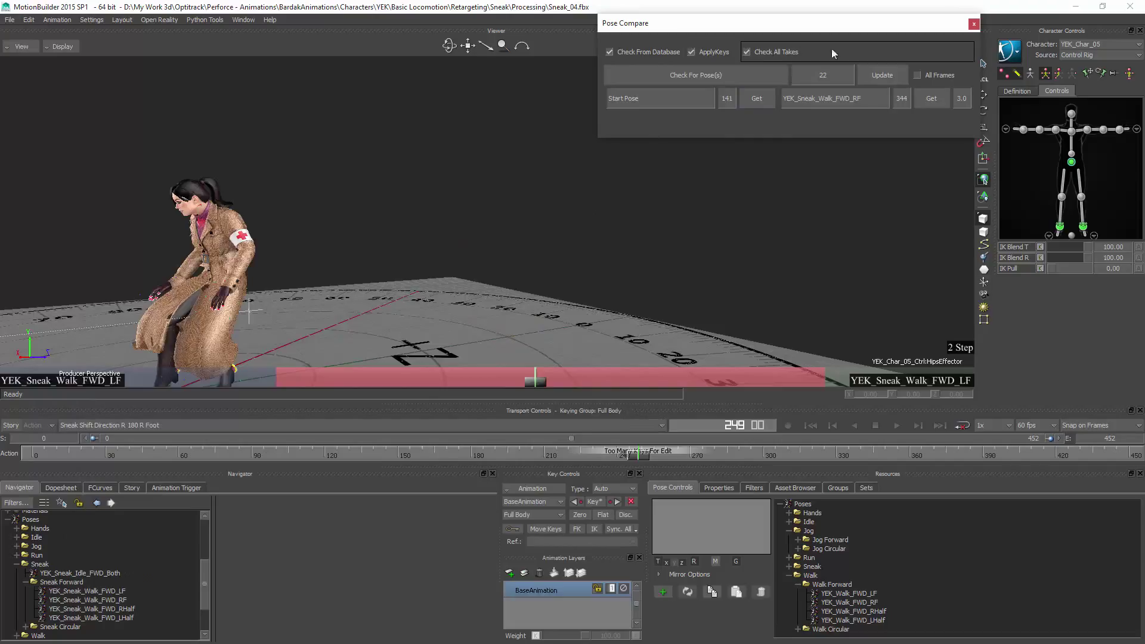
Switch to the Sneak to Wall and Deviate 0 L Foot OHPF take and review the character at the start pose on frame 112.
click(268, 425)
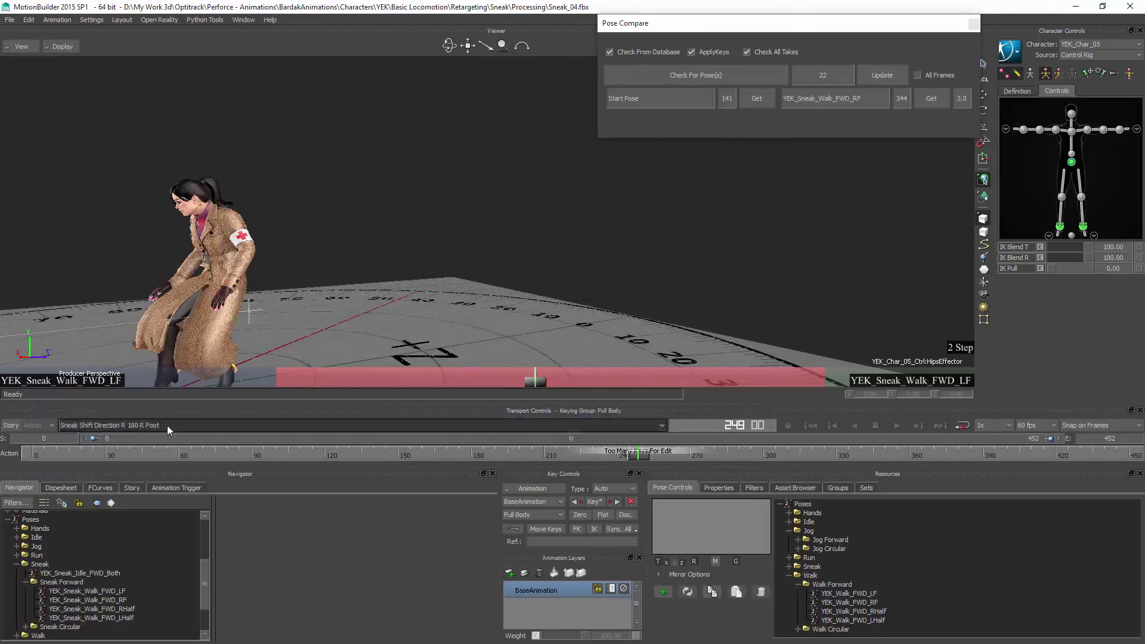
click(164, 485)
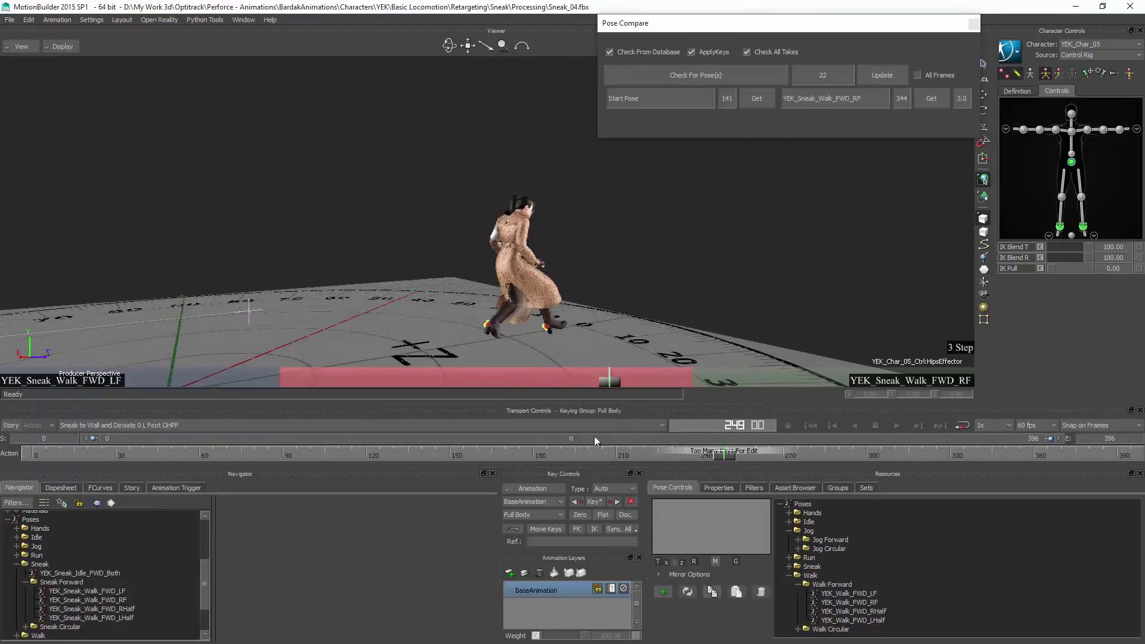
mouse_move(717, 456)
mouse_down()
mouse_move(288, 460)
mouse_move(338, 471)
mouse_move(321, 471)
mouse_move(754, 466)
mouse_move(471, 462)
mouse_move(339, 474)
mouse_move(367, 481)
mouse_move(743, 470)
mouse_move(339, 466)
mouse_move(233, 481)
mouse_move(363, 481)
mouse_move(499, 456)
mouse_move(775, 452)
mouse_move(344, 486)
mouse_up()
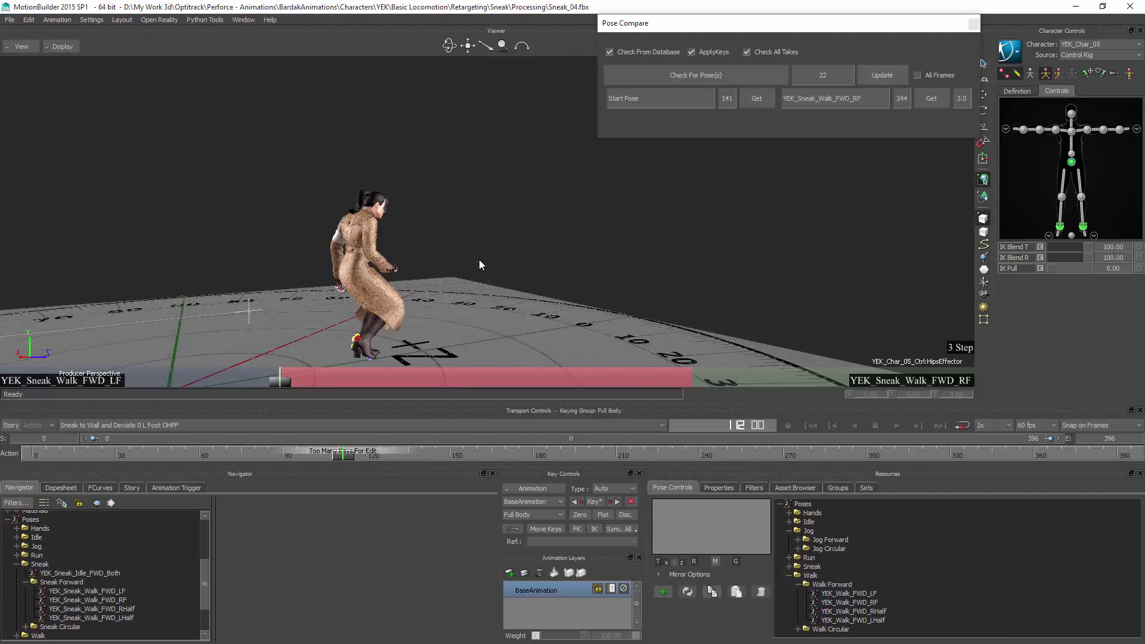
mouse_move(480, 264)
ctrl+shift+mouse_down()
mouse_move(537, 334)
mouse_move(409, 284)
mouse_move(493, 279)
ctrl+shift+mouse_up()
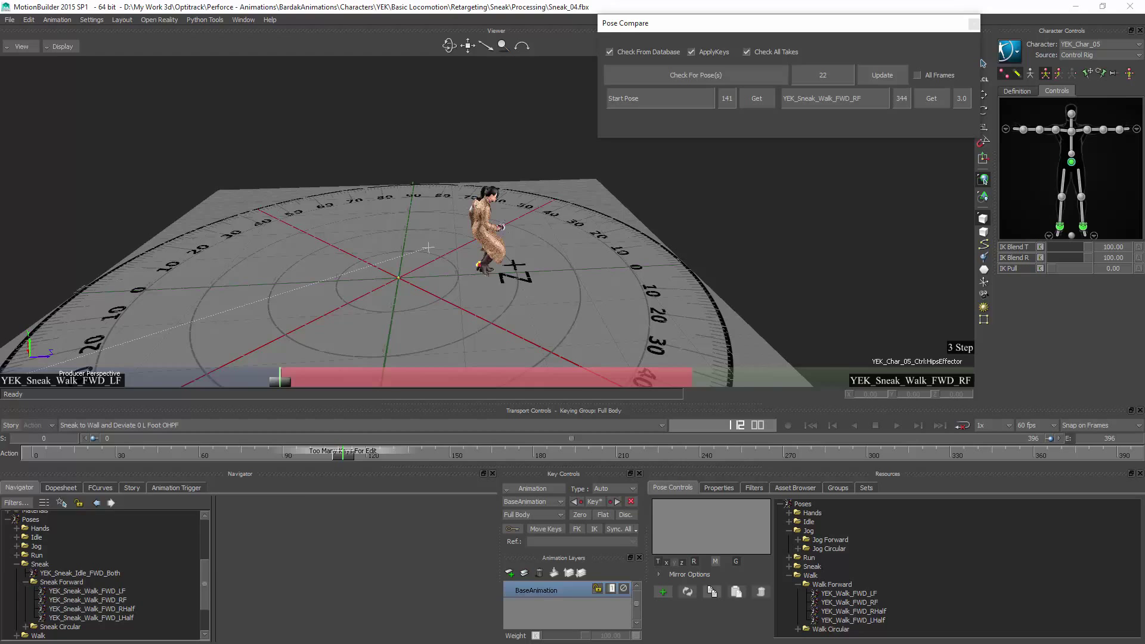
Bring Clip Control into view, open the Pose Controller, and place it below Pose Compare.
drag(0, 184, 0, 124)
drag(0, 123, 381, 123)
click(327, 161)
drag(293, 118, 761, 152)
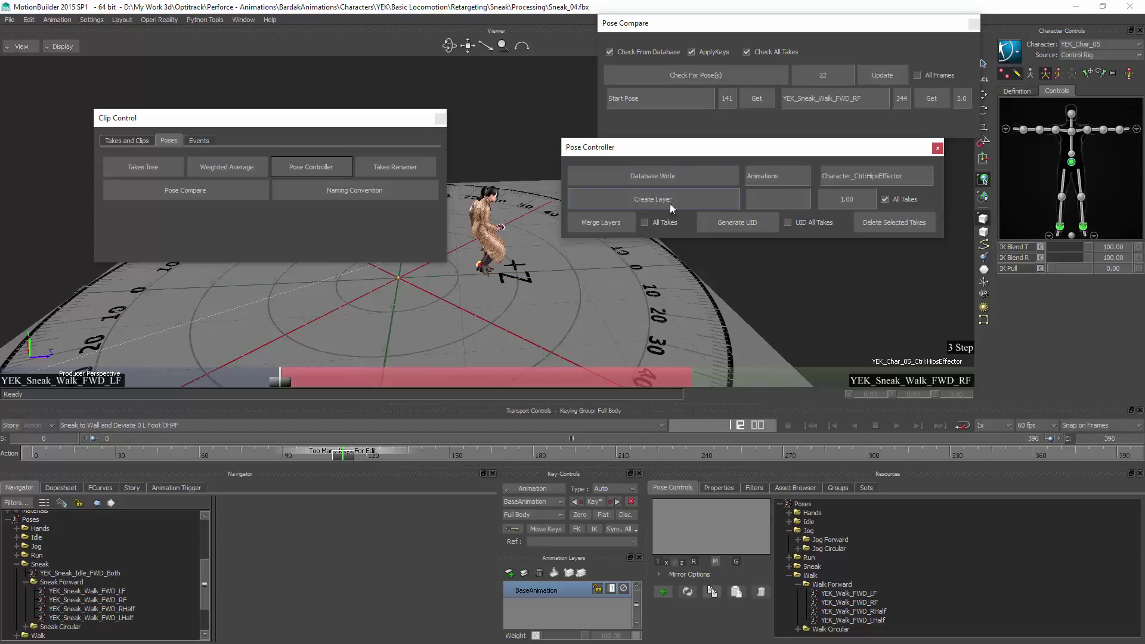
click(672, 180)
Find the Takes list in the Navigator, open the Sneak Walk take, and scrub it to frame 37.
drag(208, 591, 198, 550)
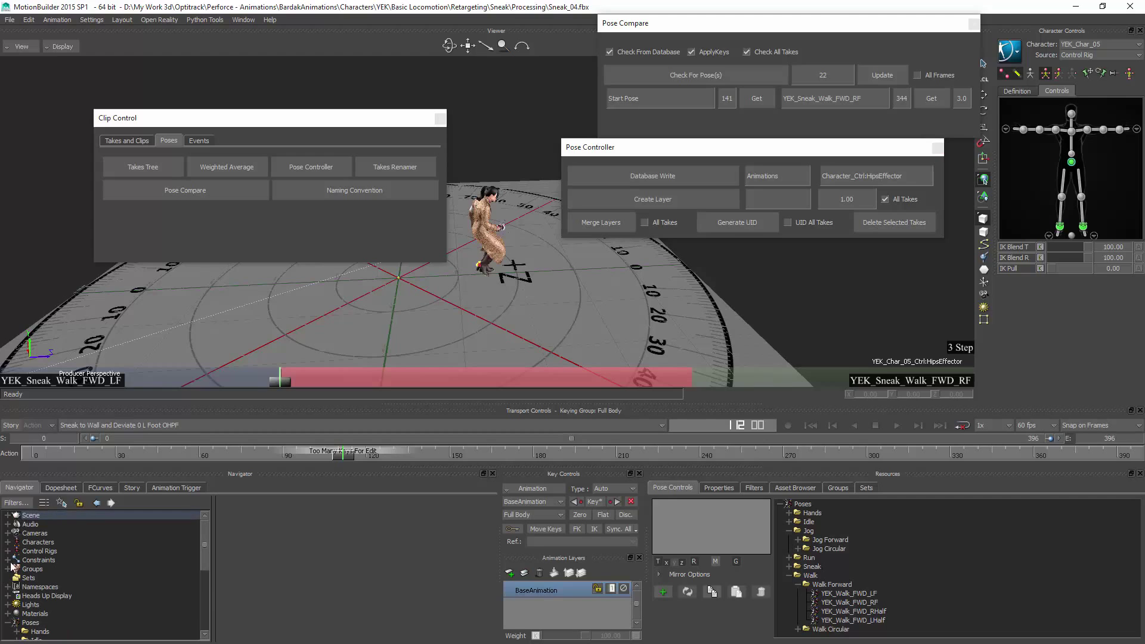
scroll(25, 554, down, 10)
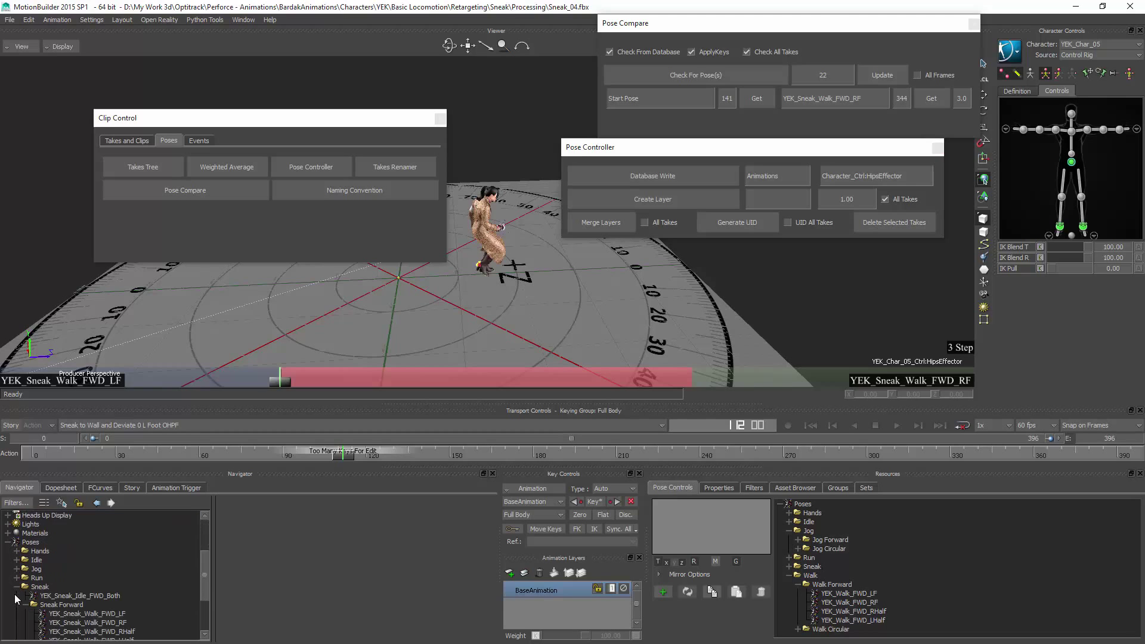
click(8, 599)
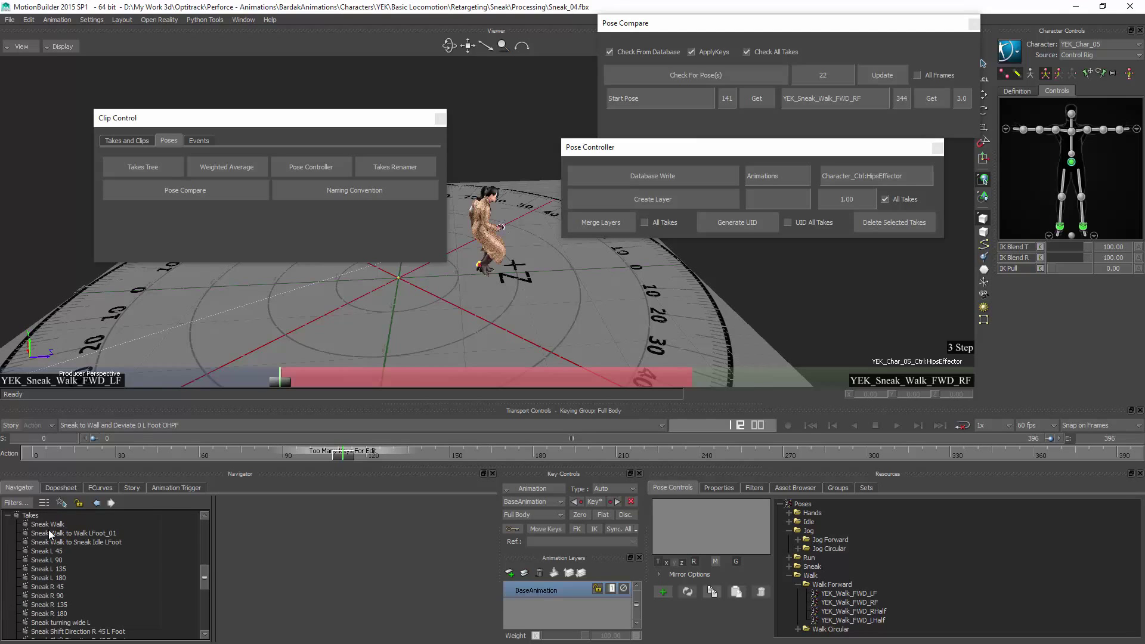
double_click(54, 524)
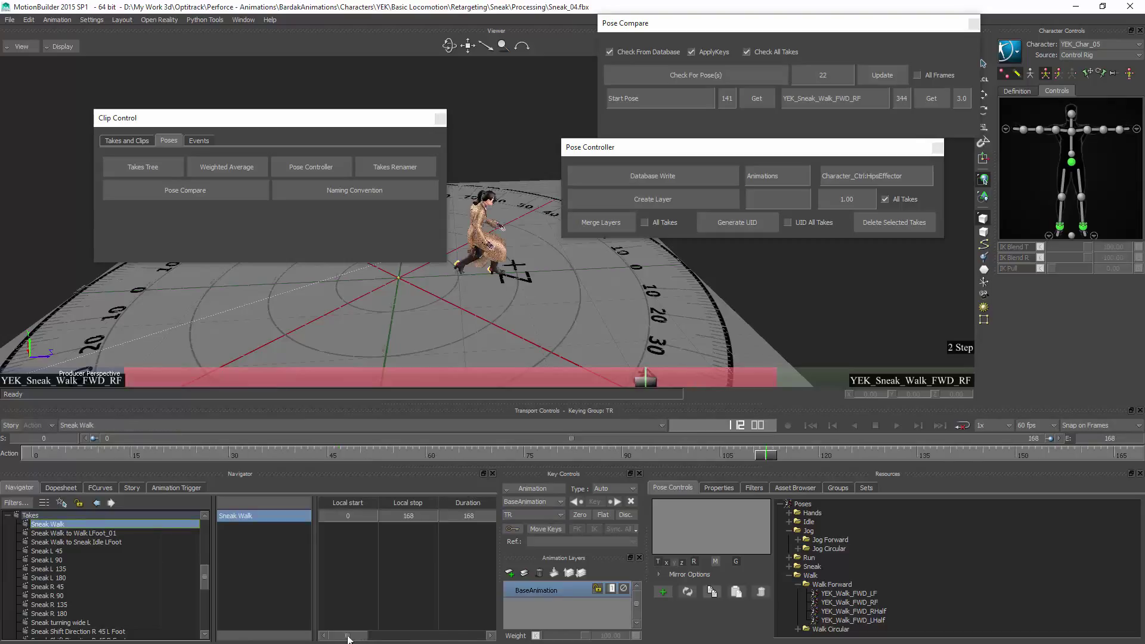
mouse_move(347, 636)
mouse_down()
mouse_move(417, 637)
mouse_move(346, 633)
mouse_up()
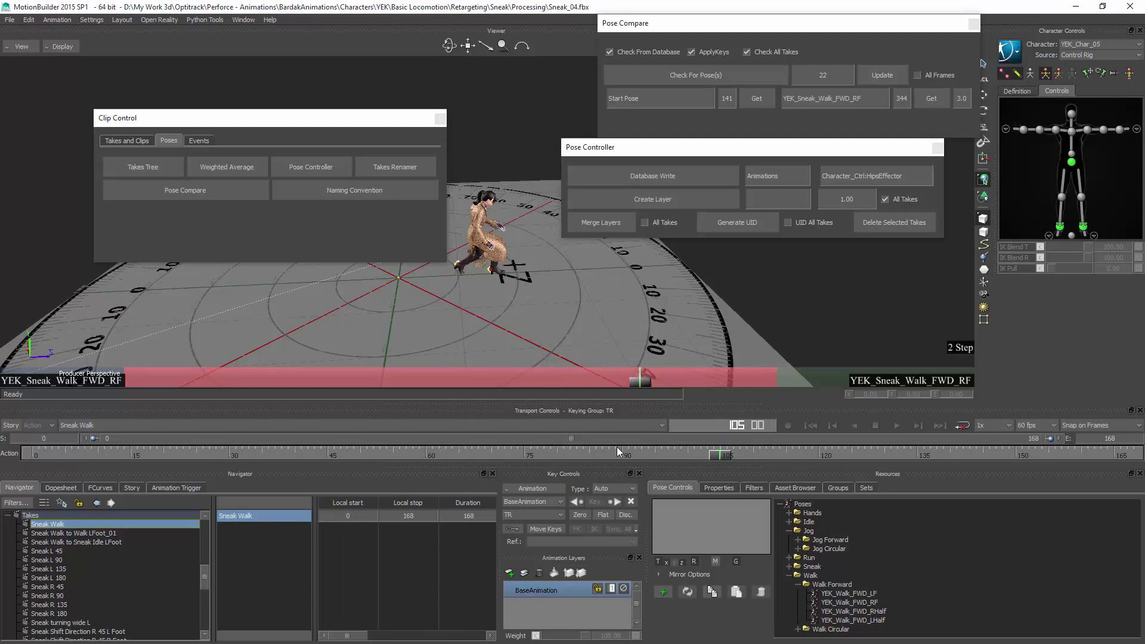
drag(616, 453, 271, 421)
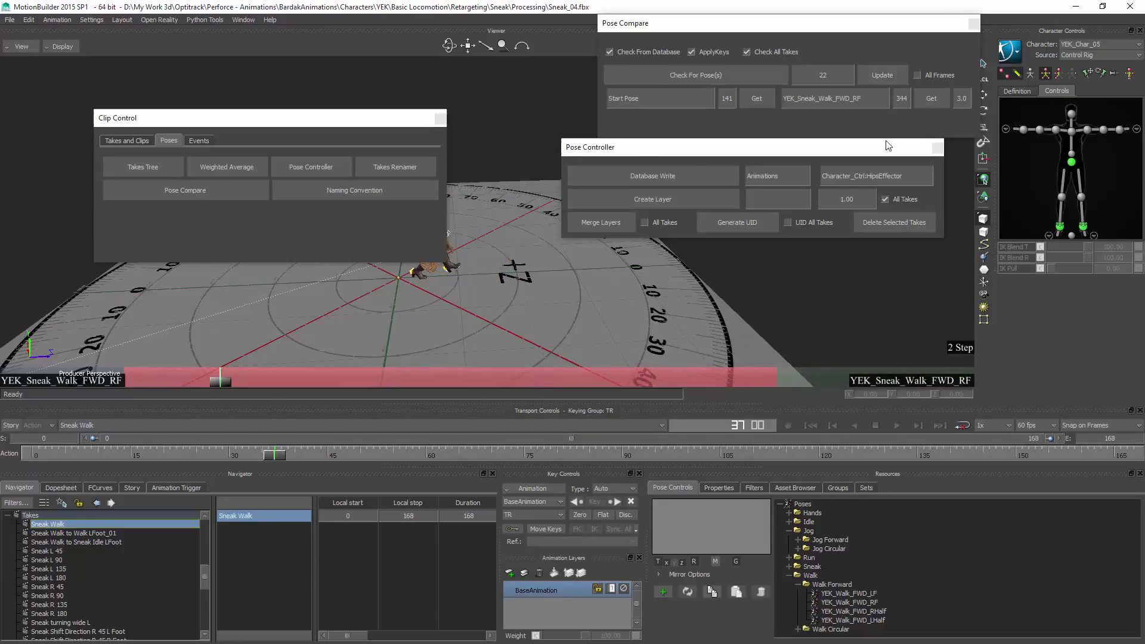
Manually add an animation layer to the Sneak Walk take and another to the Sneak R 135 take.
mouse_move(701, 149)
mouse_down()
mouse_move(671, 131)
mouse_move(681, 146)
mouse_up()
click(744, 198)
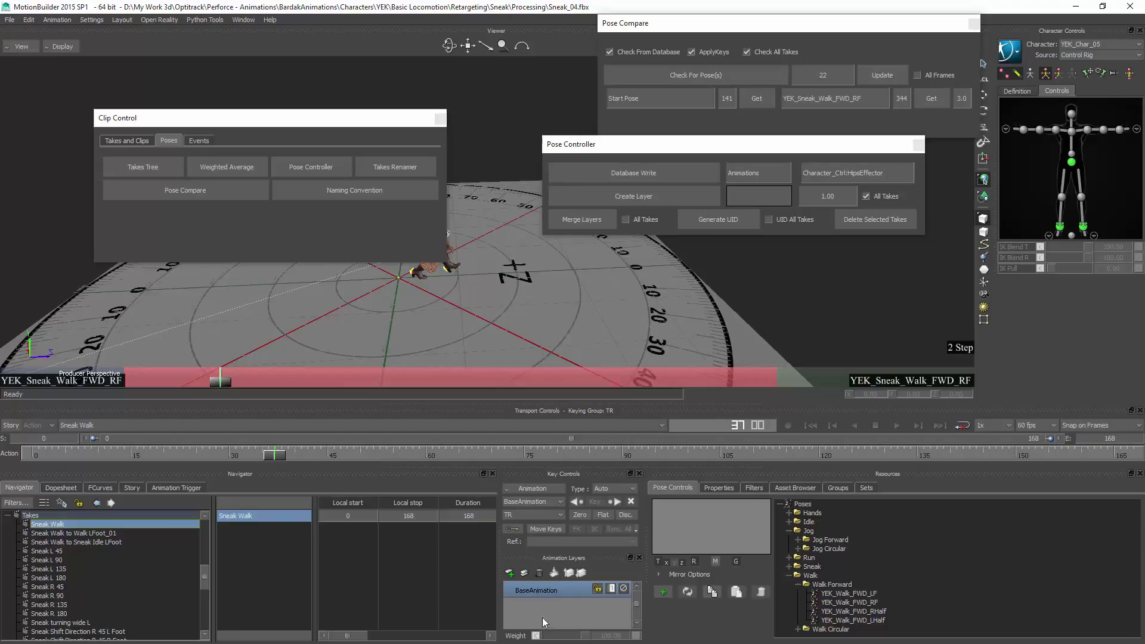
click(510, 573)
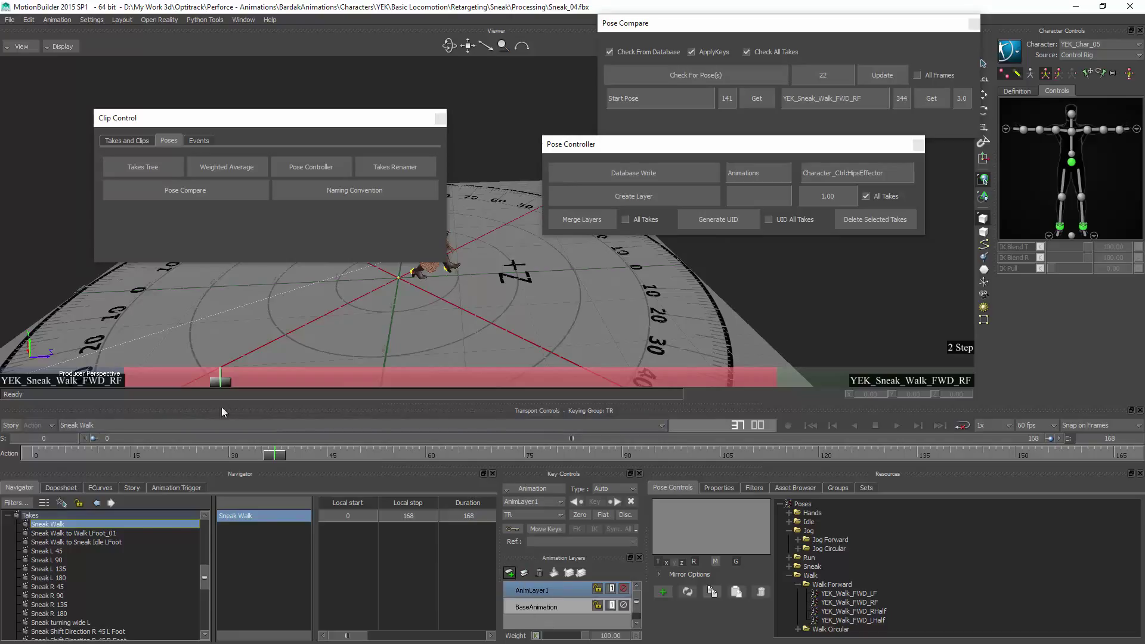
click(224, 426)
click(137, 389)
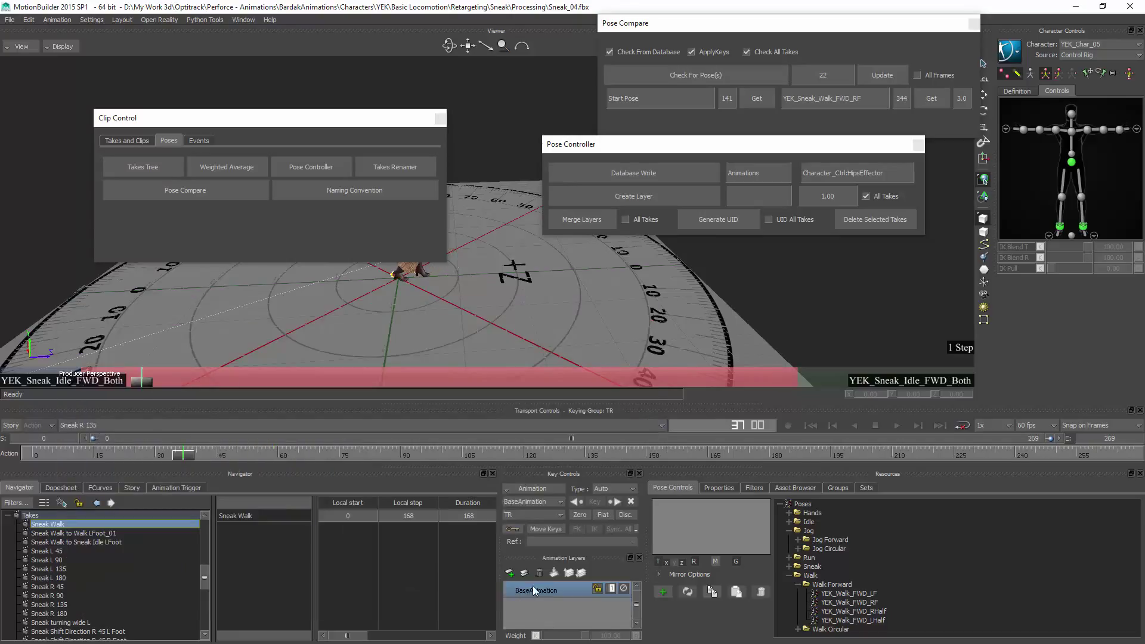
click(510, 574)
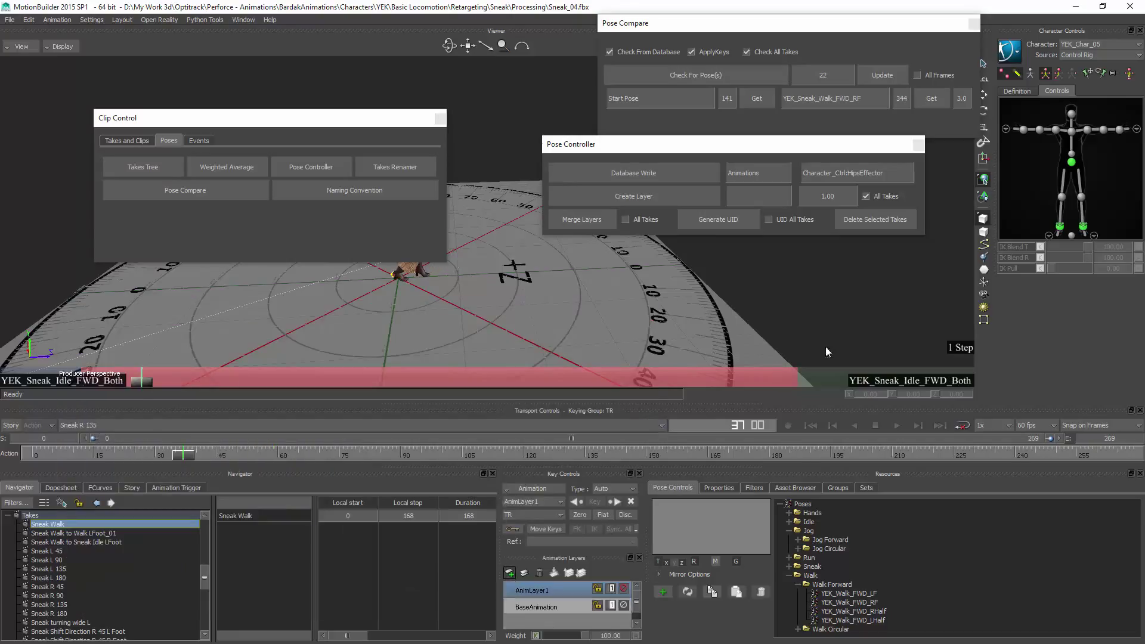
Create a layer named NewLayer in all takes with the Pose Controller.
click(746, 192)
click(758, 216)
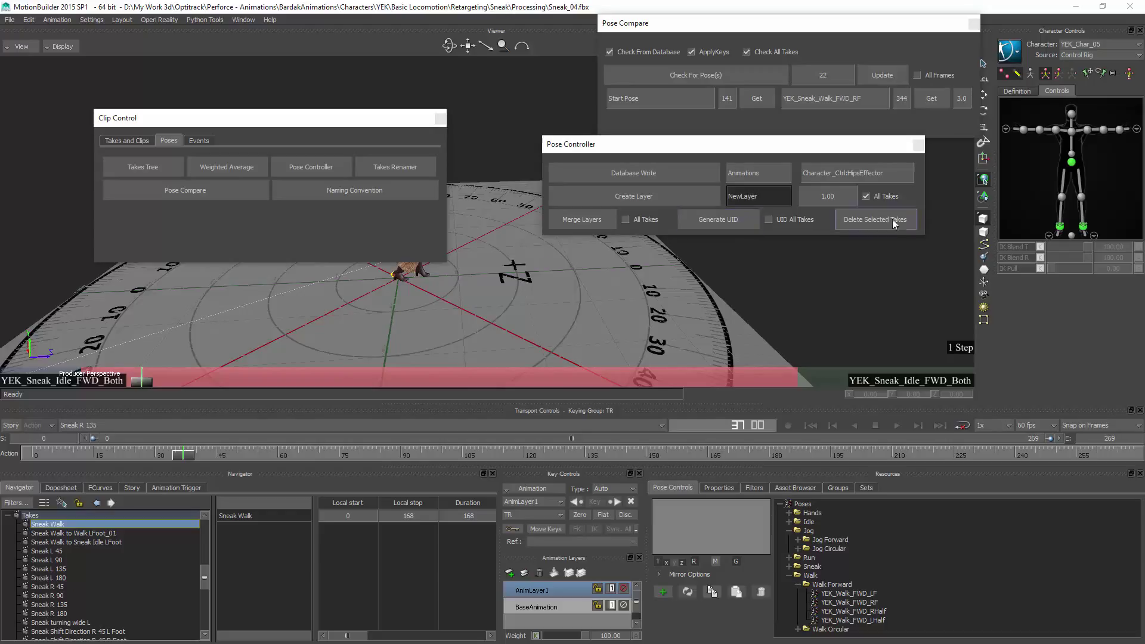
click(828, 196)
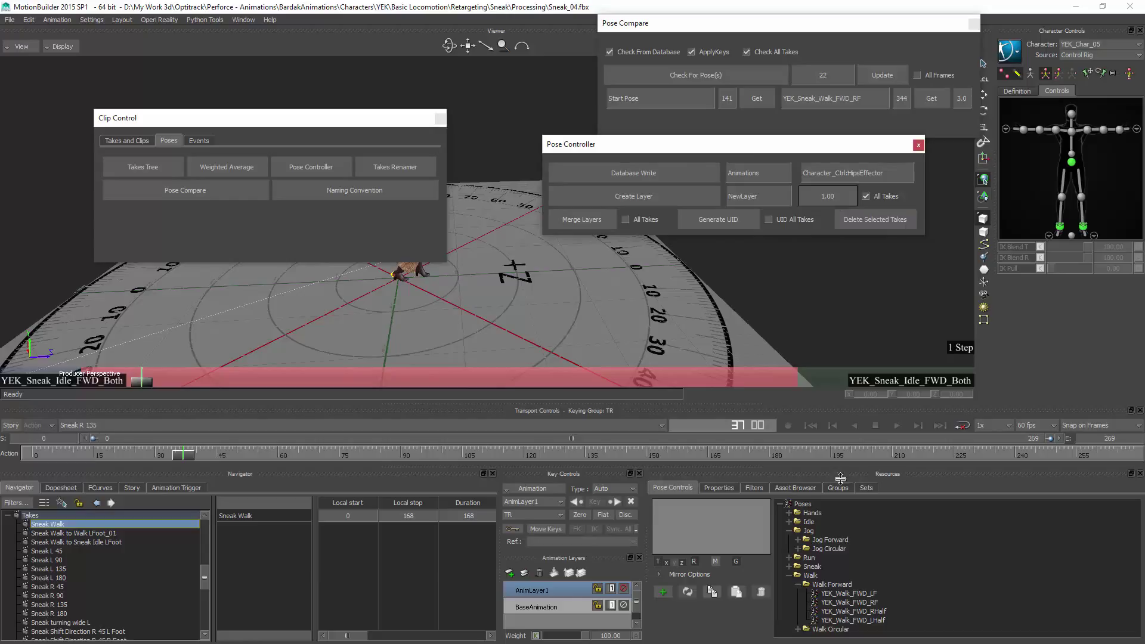
click(643, 194)
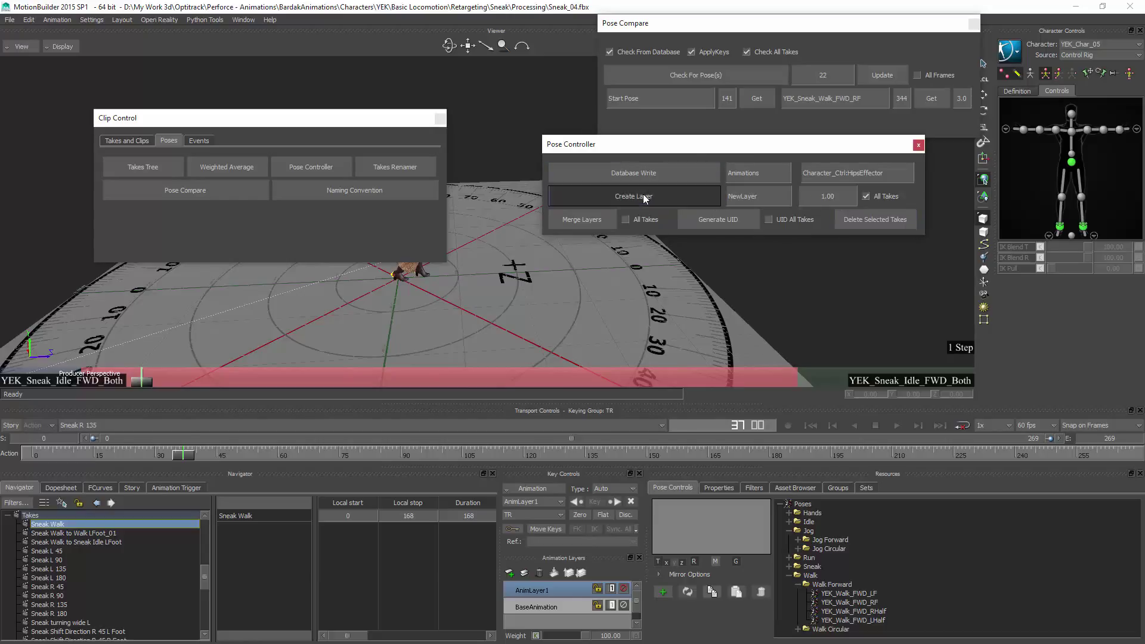
Check the animation layers of the Sneak Shift Direction R 45 L Foot, Sneak L 180 and Sneak Walk to Walk LFoot_01 takes.
click(185, 428)
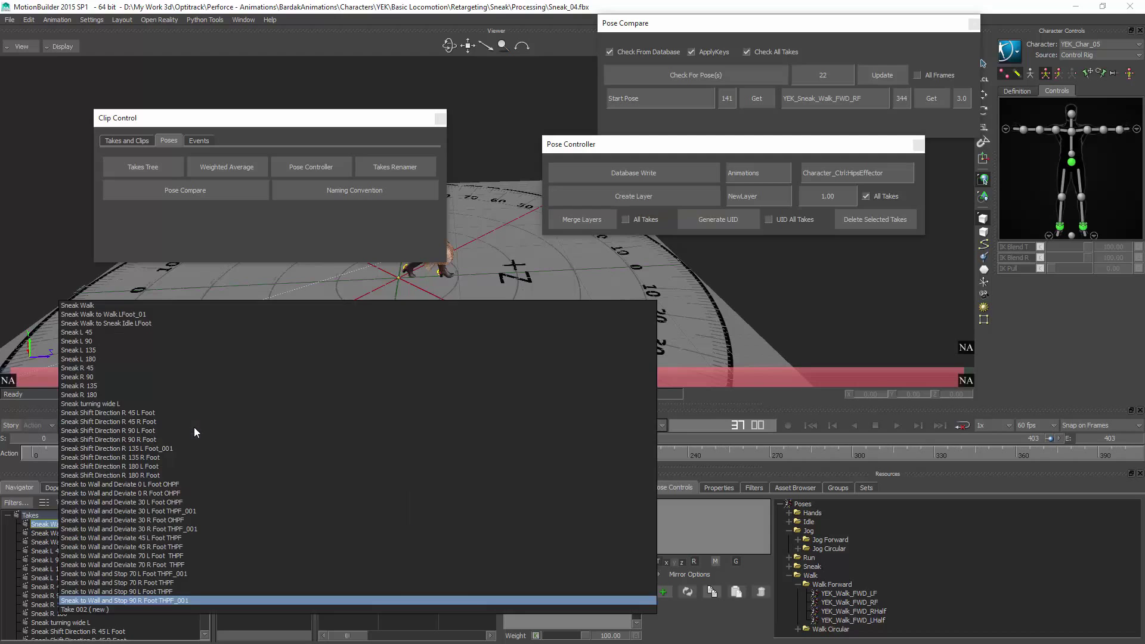
click(155, 413)
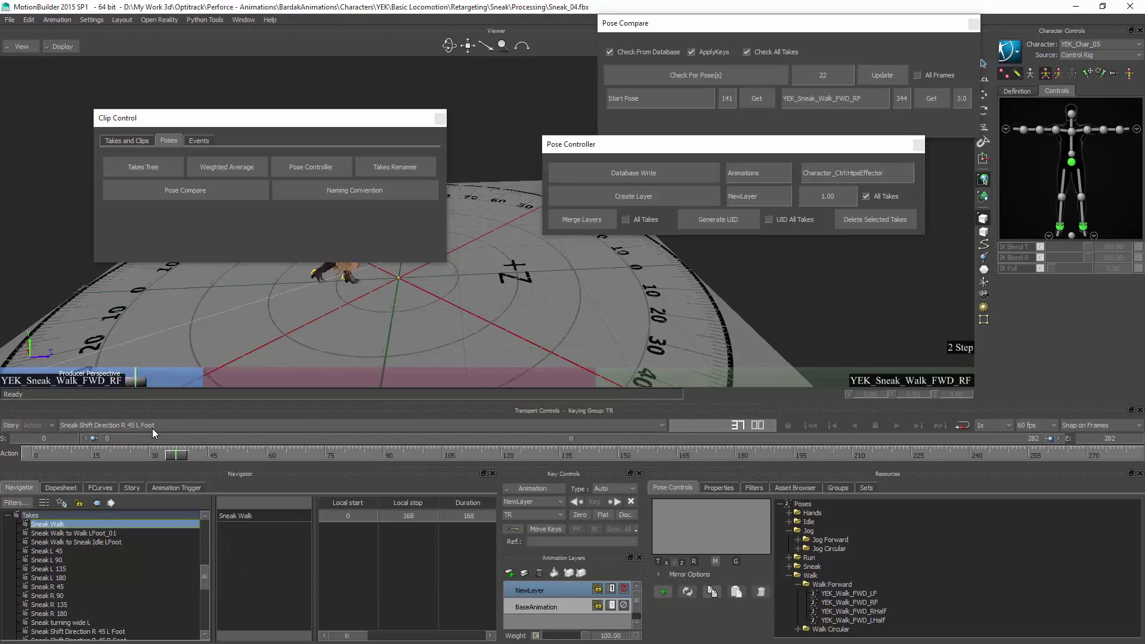
click(152, 428)
click(133, 381)
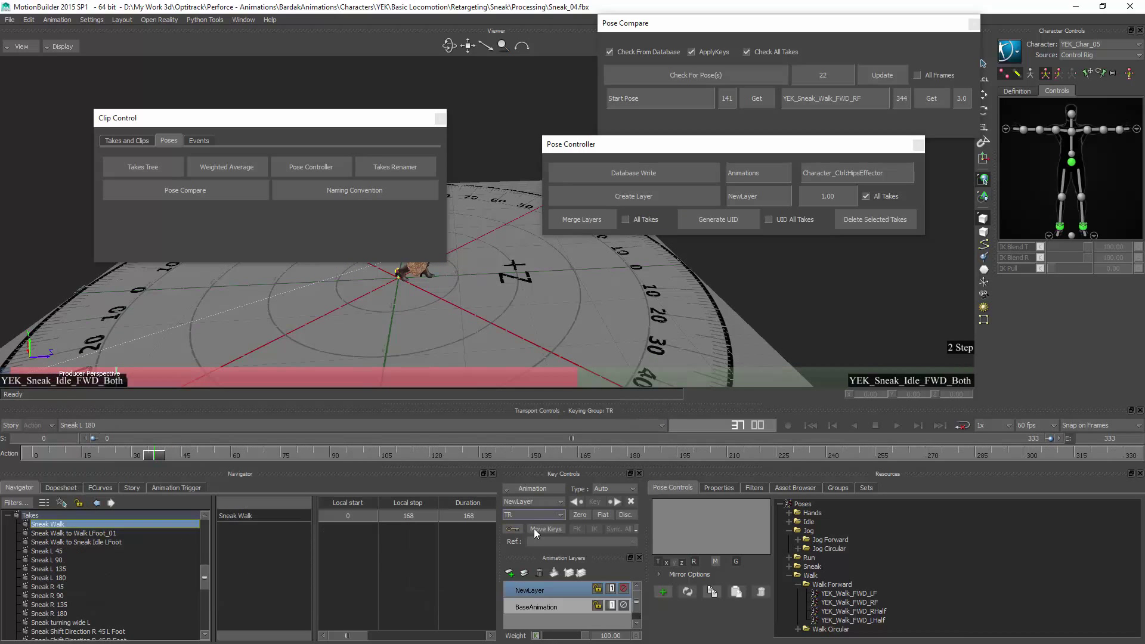
click(195, 430)
click(192, 377)
click(136, 424)
click(113, 330)
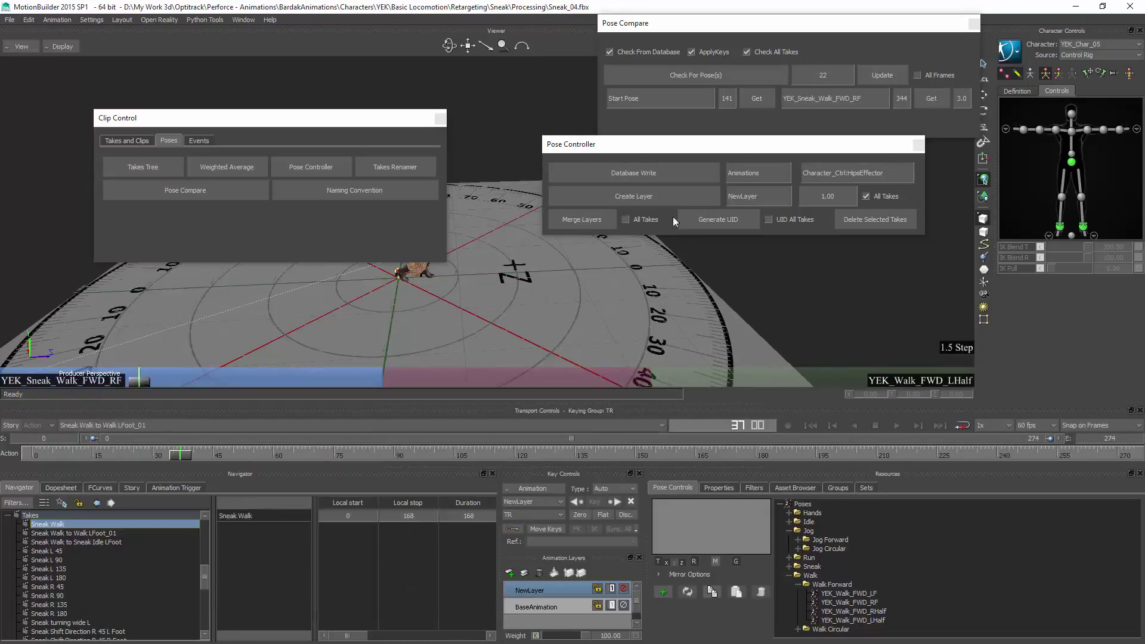
Enable All Takes for Merge Layers in the Pose Controller and scrub the current take to frame 99.
click(641, 223)
click(588, 224)
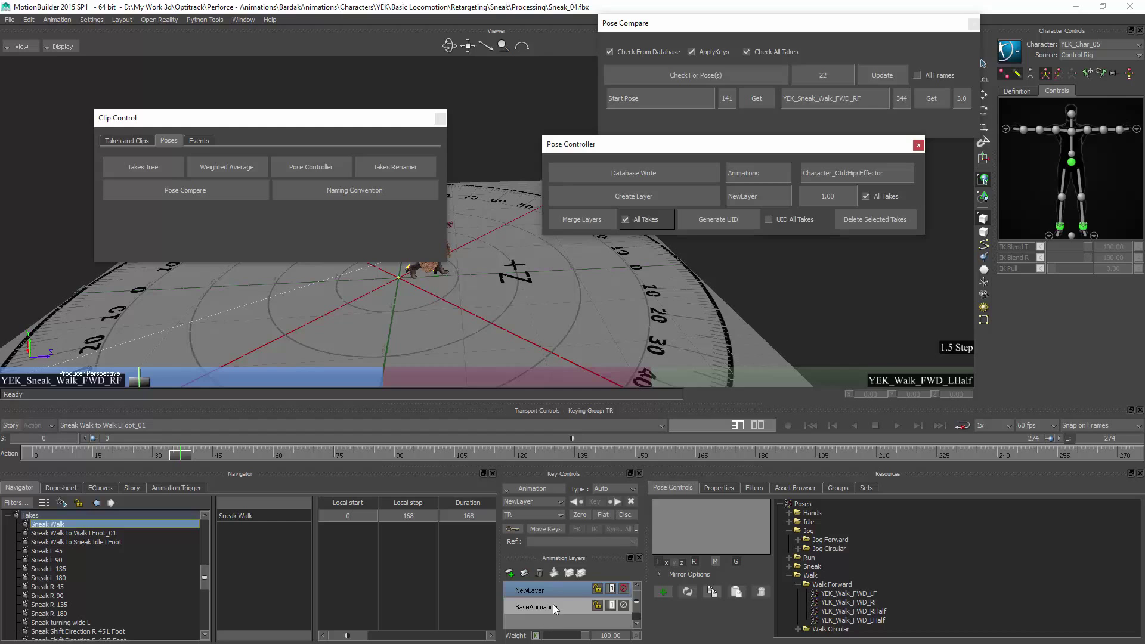
mouse_move(131, 460)
mouse_down()
mouse_move(642, 470)
mouse_move(80, 460)
mouse_move(871, 425)
mouse_move(1048, 434)
mouse_move(429, 456)
mouse_up()
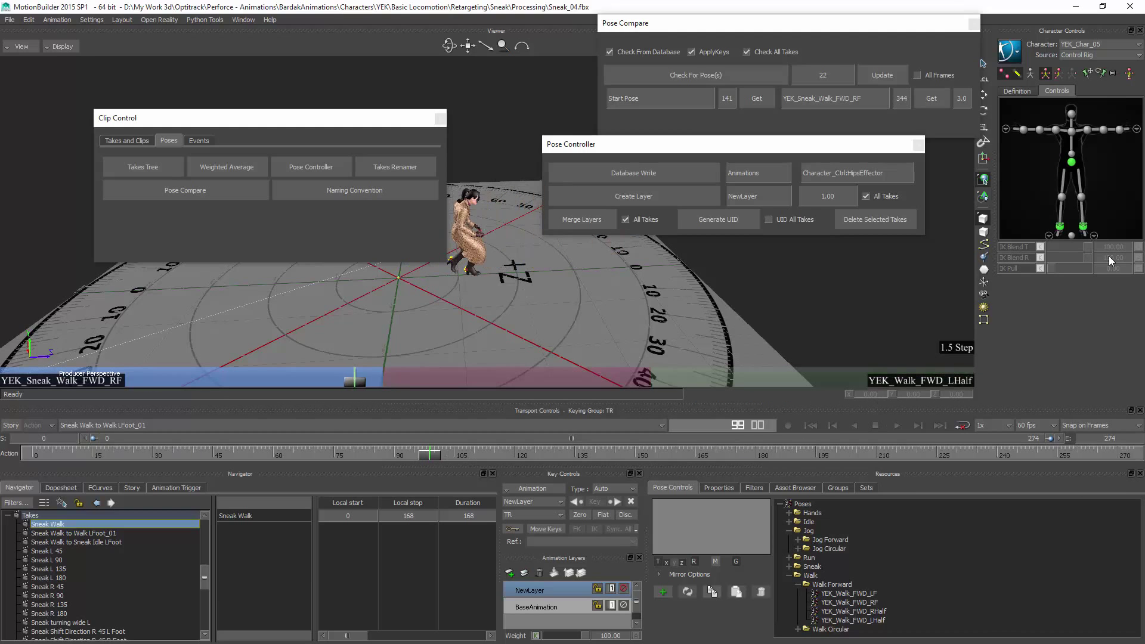
Select the Sneak L 45 take in the Navigator, then examine Clip Control's Takes and Clips tools and its Events tools.
click(60, 552)
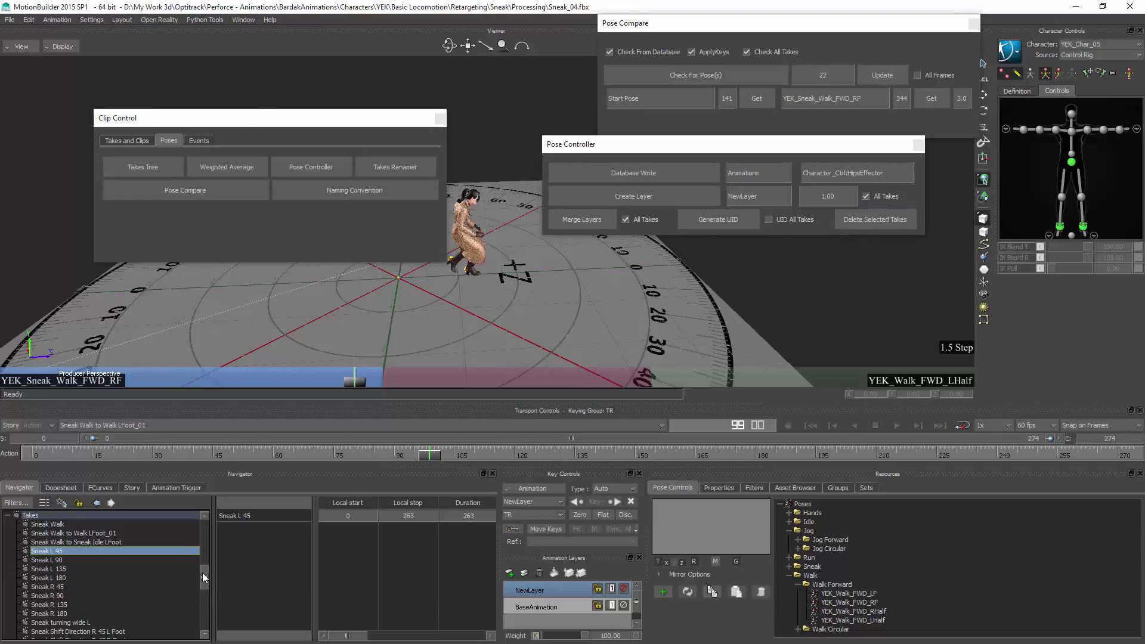
scroll(202, 575, up, 2)
drag(149, 117, 213, 100)
click(203, 124)
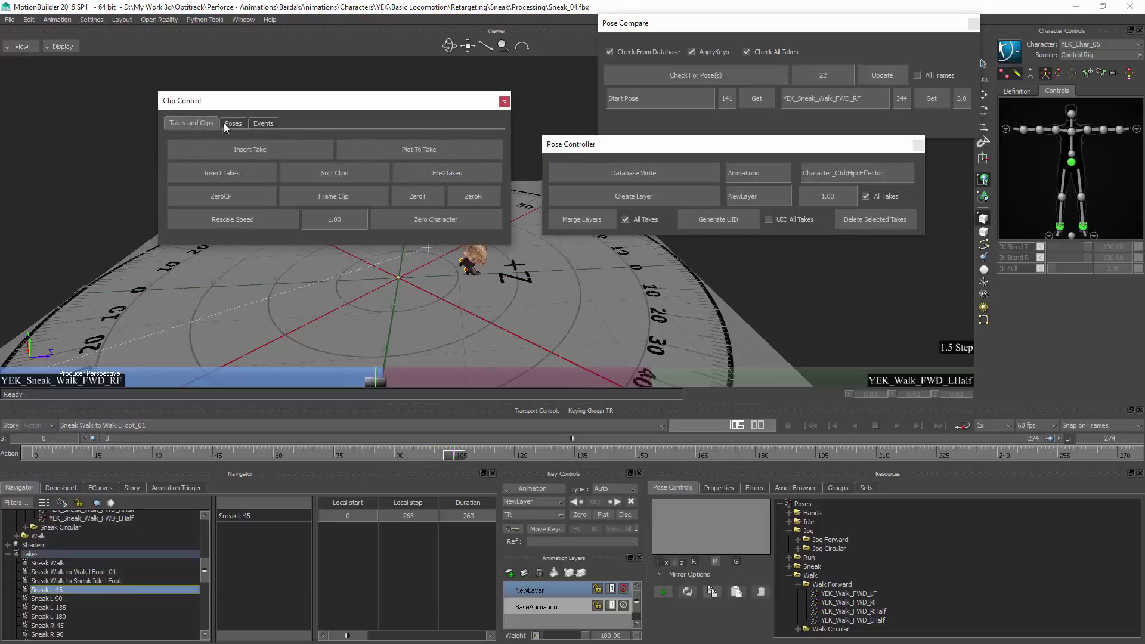
click(261, 124)
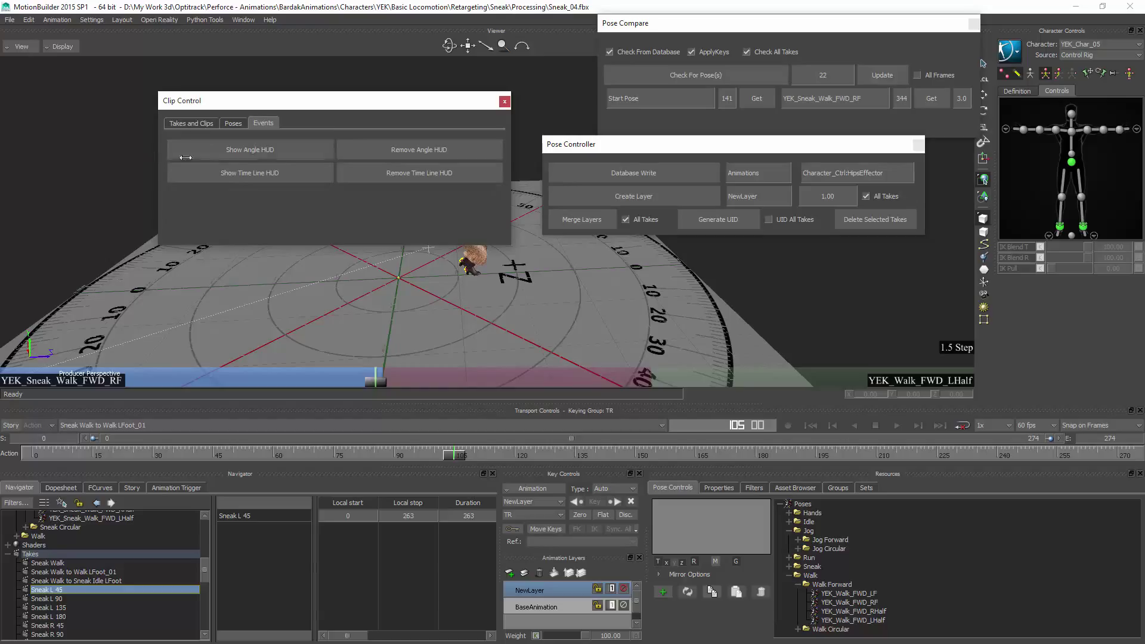
Show the angle HUD from Clip Control's Events tools, move Pose Compare out of view, and switch to the Sneak R 45 take.
click(231, 151)
drag(684, 26, 0, 345)
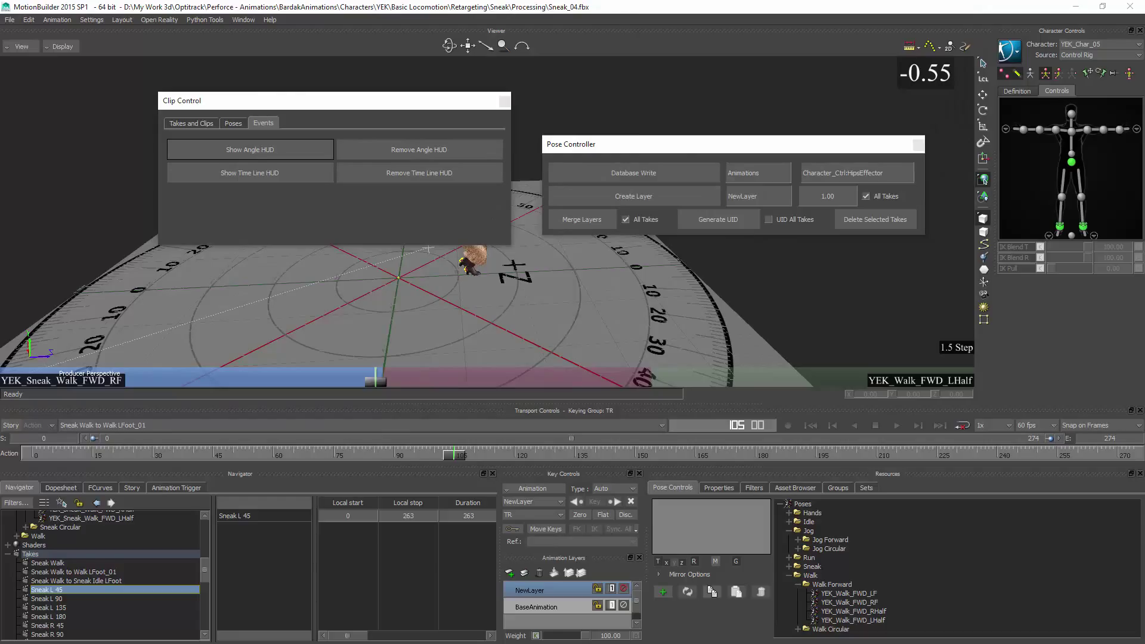
click(120, 425)
click(96, 366)
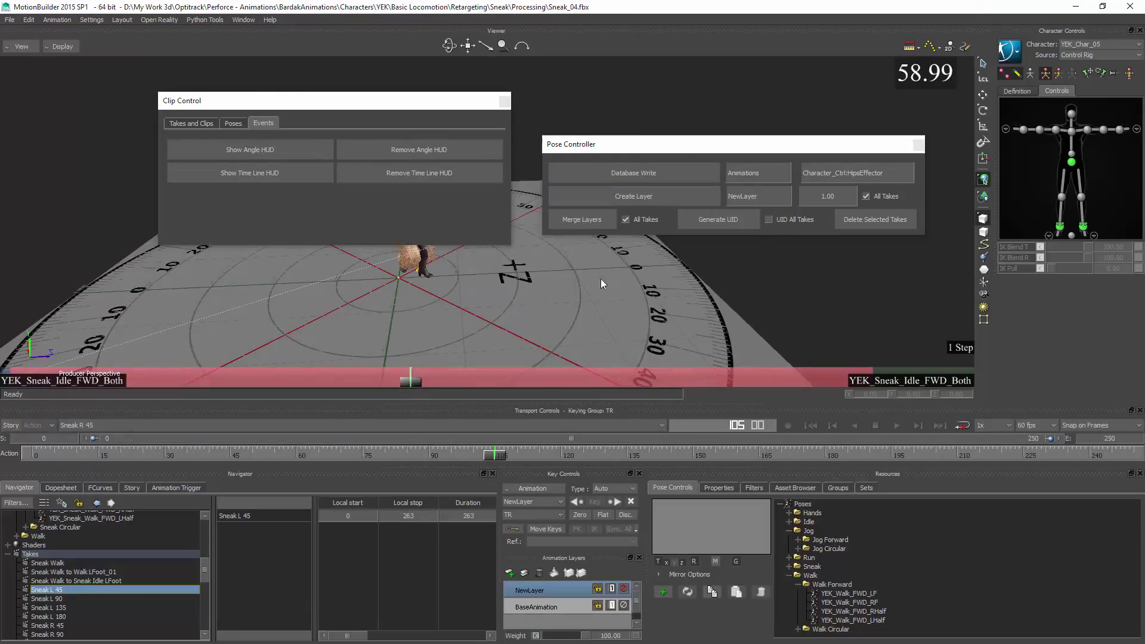
Change the viewer display to X-Ray and select the character's hips effector.
key(ctrl+a)
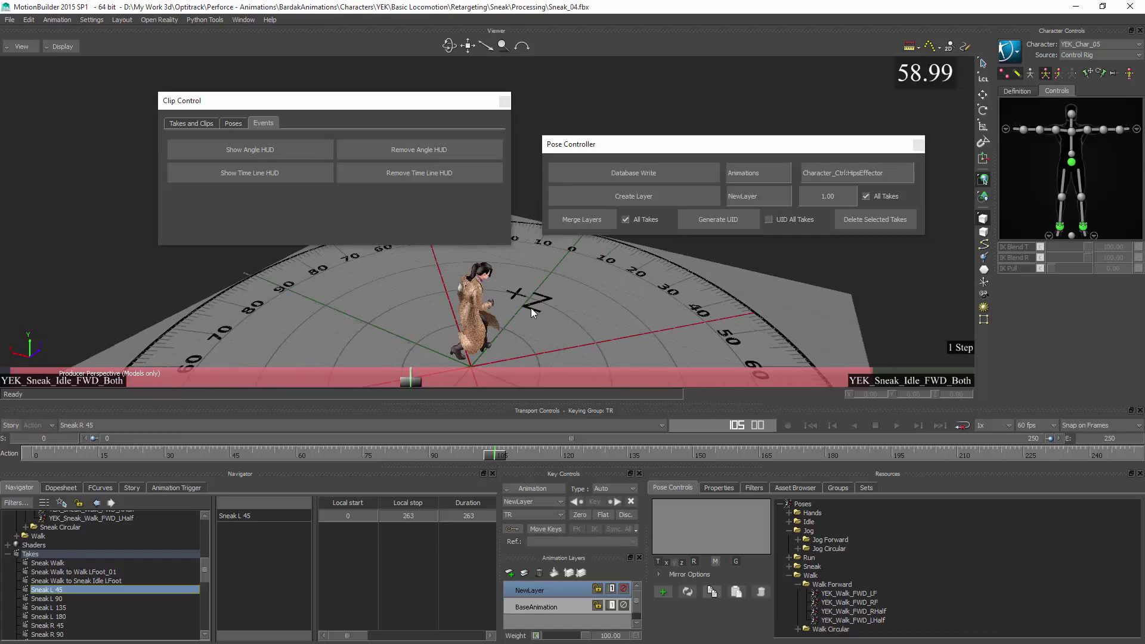
key(ctrl+a)
ctrl+shift+drag(528, 310, 549, 285)
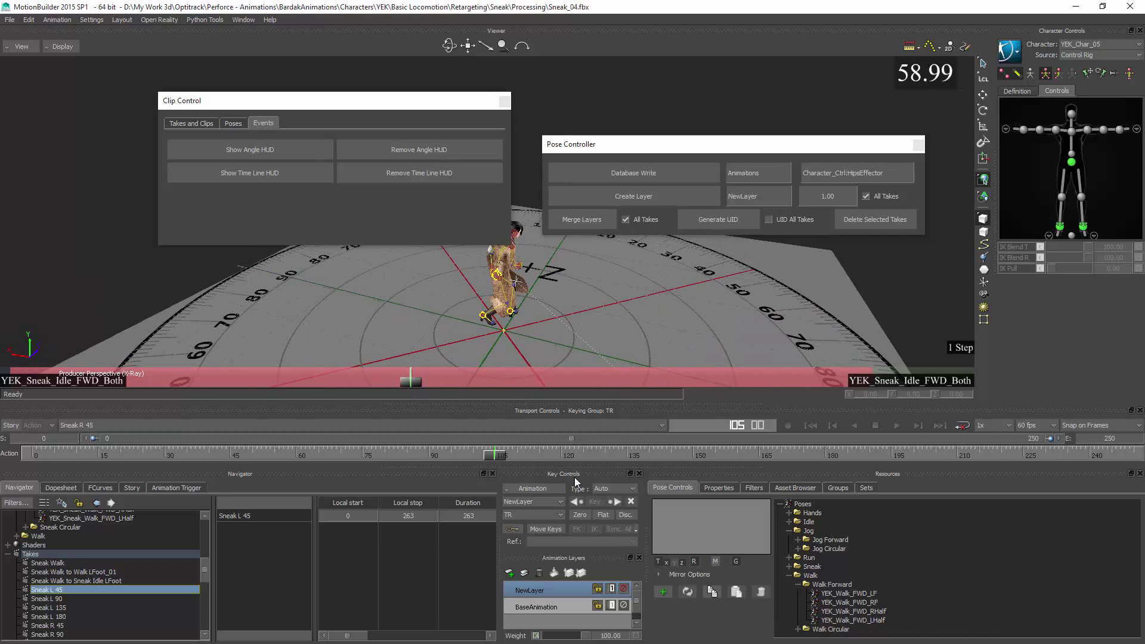
click(1071, 162)
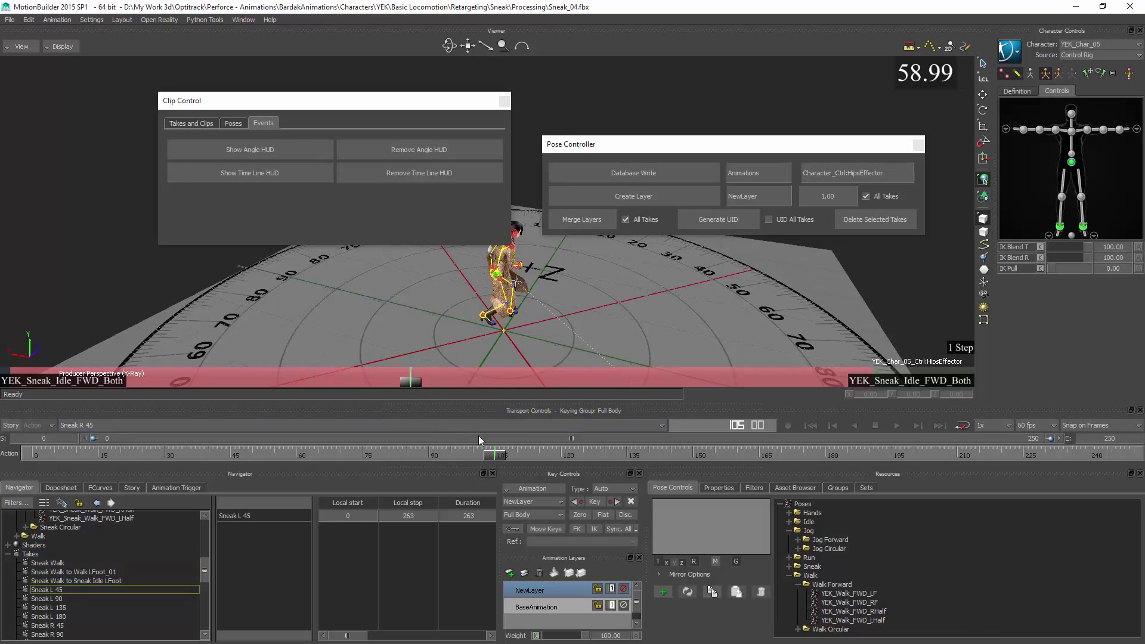
Inspect the hips' global and local rotation near the end and at frame 0 of the Sneak R 45 take.
drag(485, 456, 1133, 442)
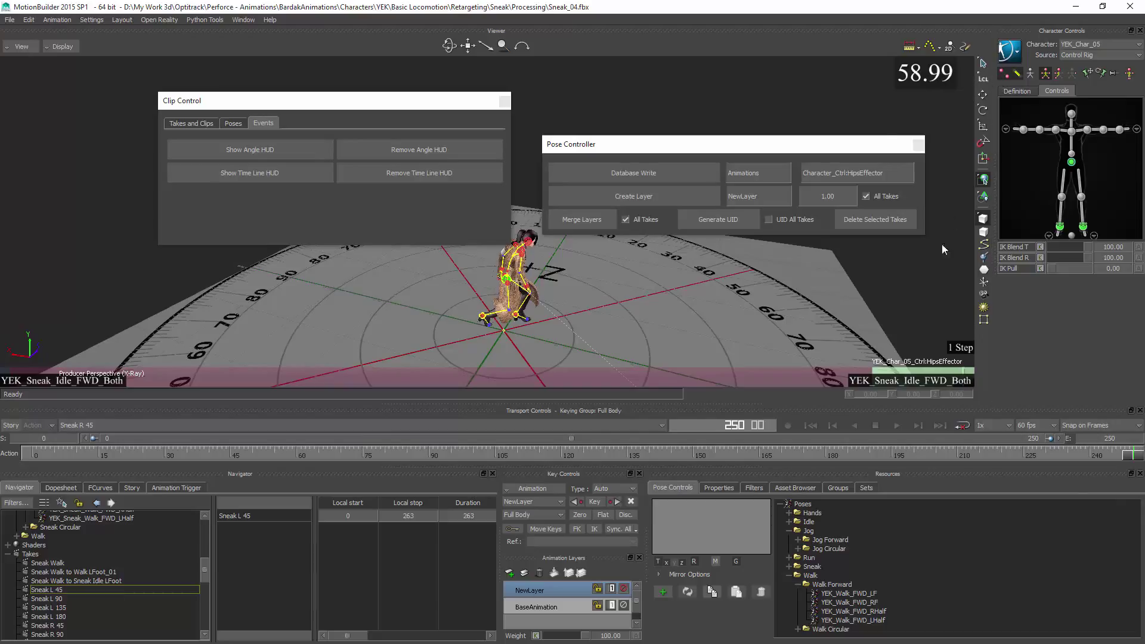
key(r)
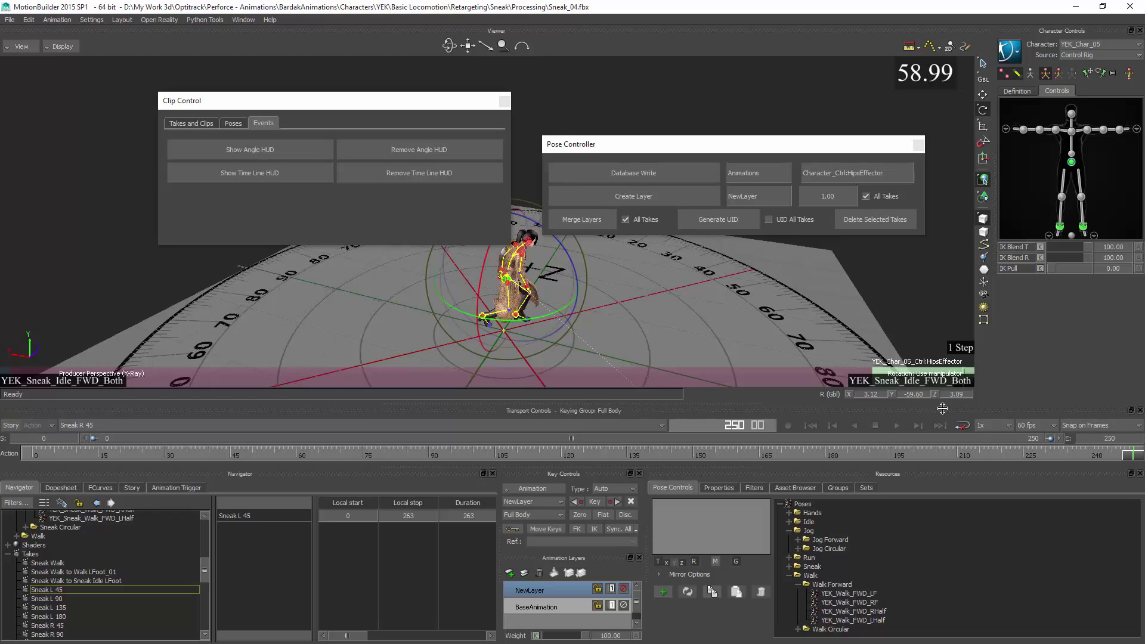
mouse_move(1134, 459)
mouse_down()
mouse_move(29, 458)
mouse_move(1104, 456)
mouse_up()
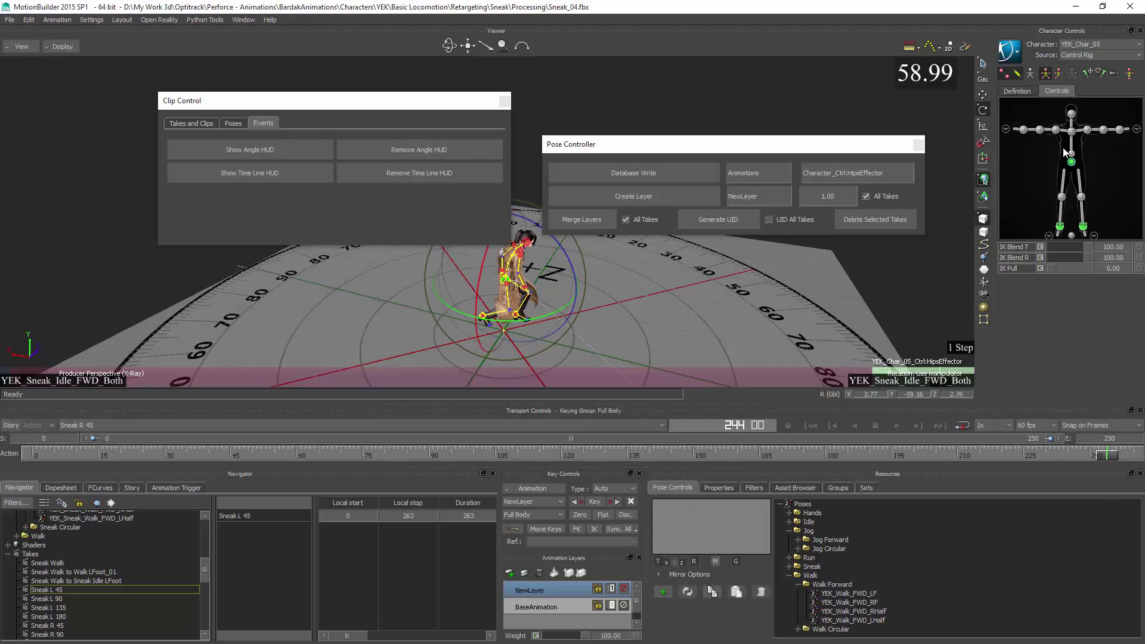
click(980, 79)
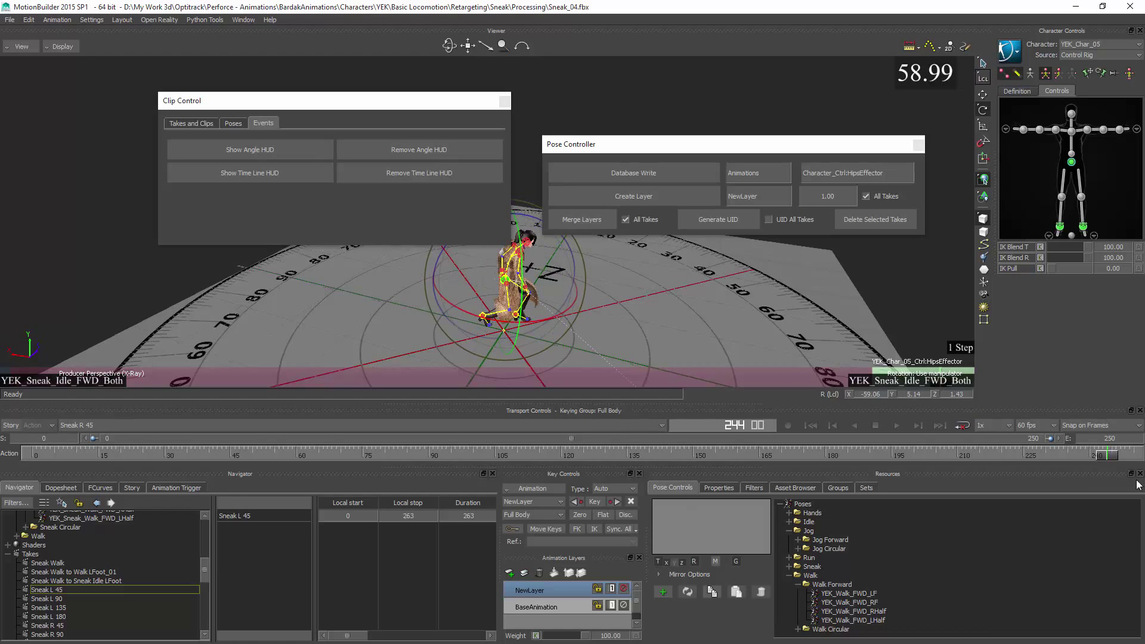
mouse_move(1112, 456)
mouse_down()
mouse_move(1099, 468)
mouse_move(27, 501)
mouse_up()
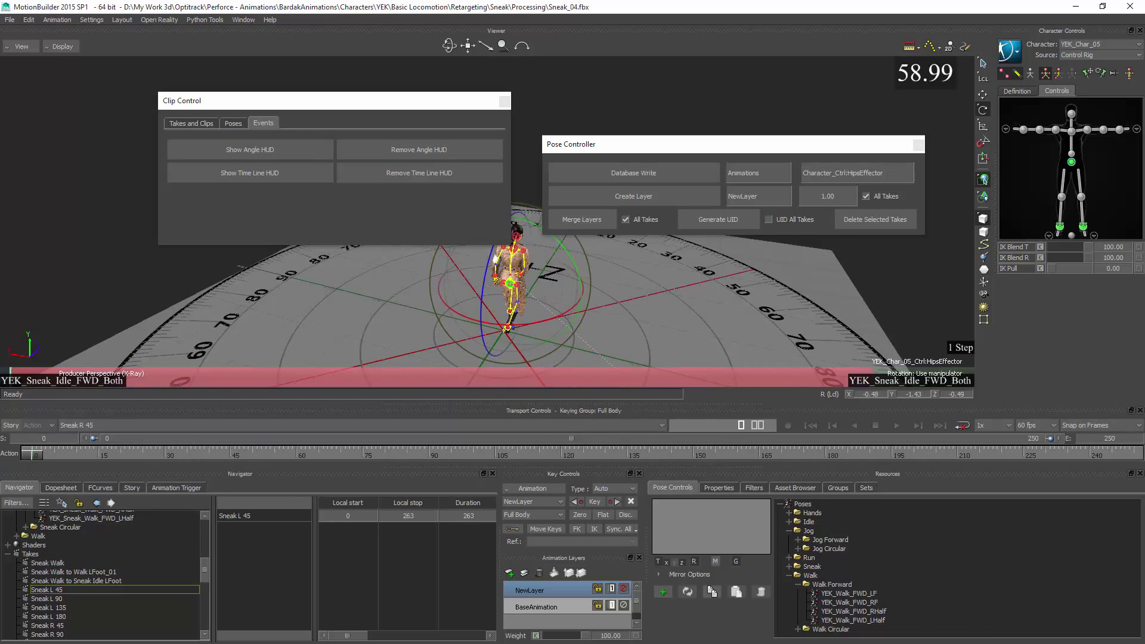
Check the HUD angle in the Sneak R 135 and Sneak L 90 takes, scrubbing Sneak L 90 to frame 0.
mouse_move(138, 538)
mouse_down()
mouse_move(382, 535)
mouse_move(714, 554)
mouse_move(1074, 453)
mouse_move(455, 335)
mouse_up()
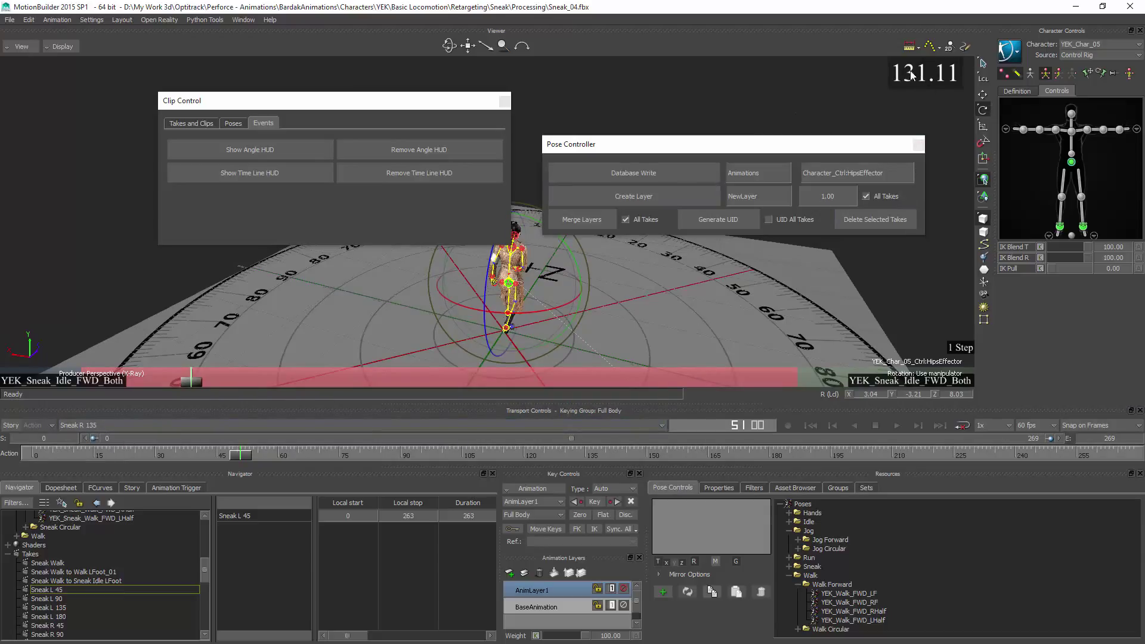
mouse_move(239, 458)
mouse_down()
mouse_move(41, 473)
mouse_move(974, 509)
mouse_move(62, 488)
mouse_up()
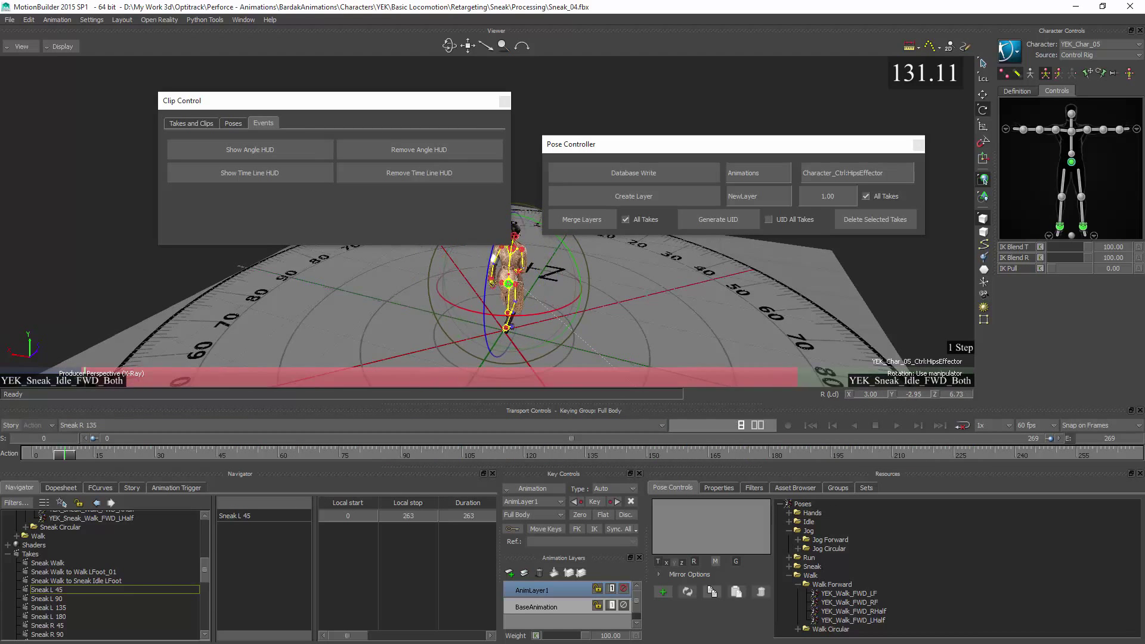
click(98, 425)
click(86, 340)
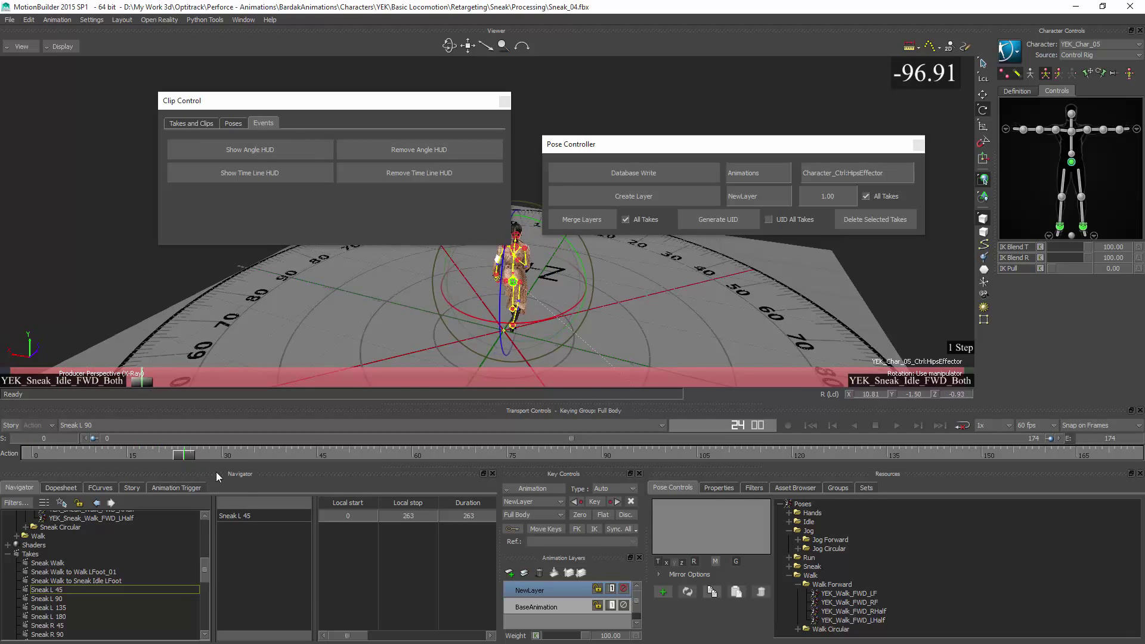
drag(890, 485, 843, 446)
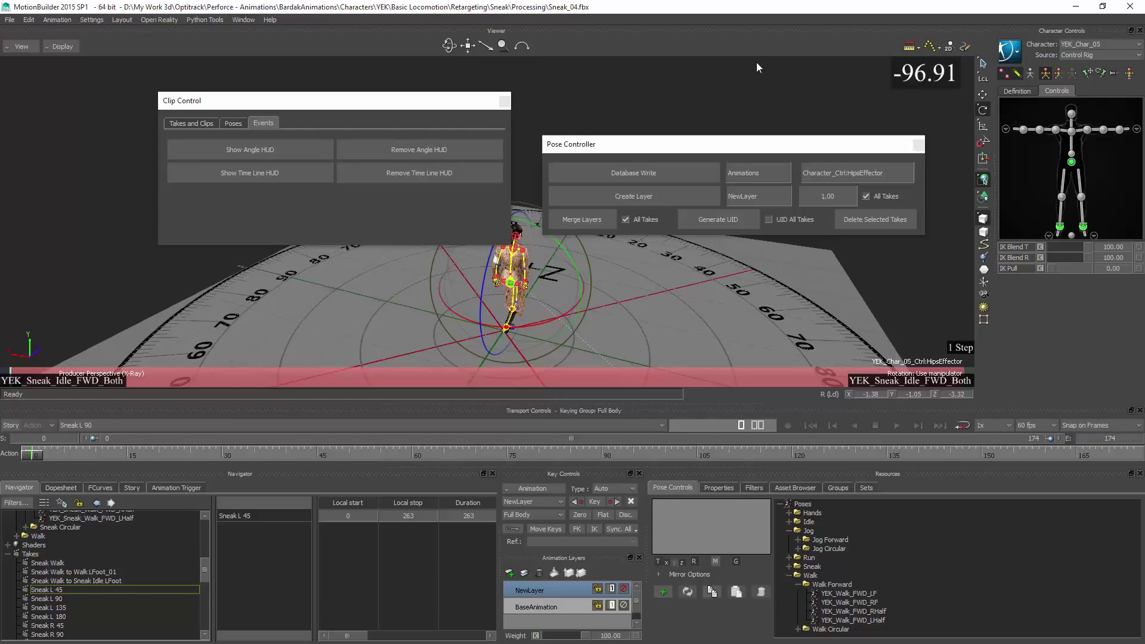
Shift the Sneak L 90 character clip in the Story timeline and return its start to frame 0 with ZeroCP.
click(191, 124)
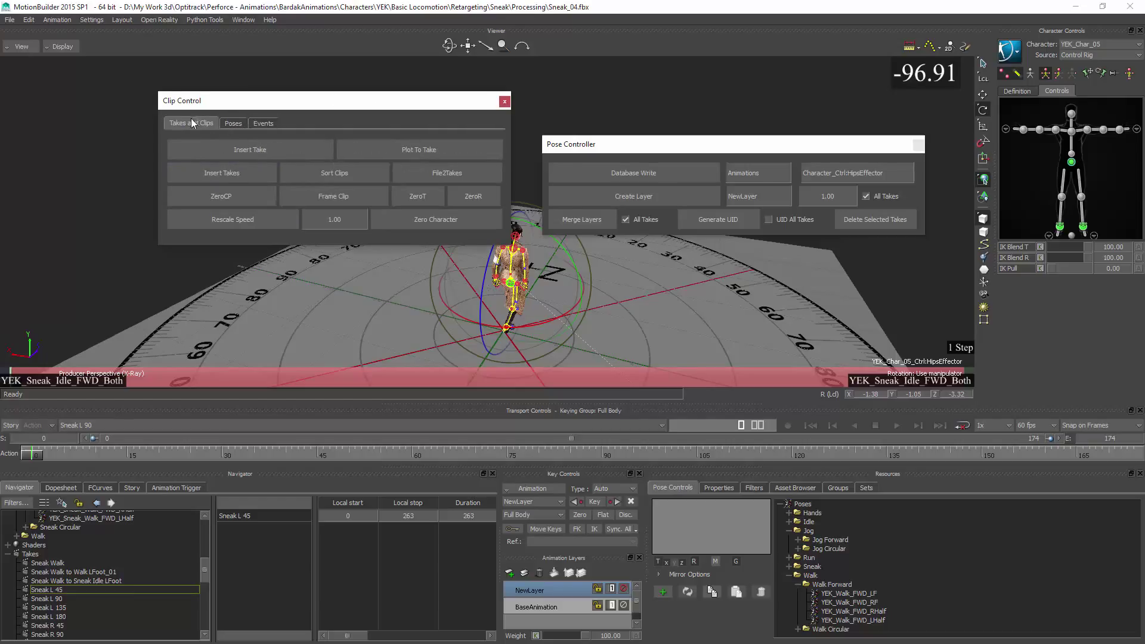
drag(331, 107, 319, 34)
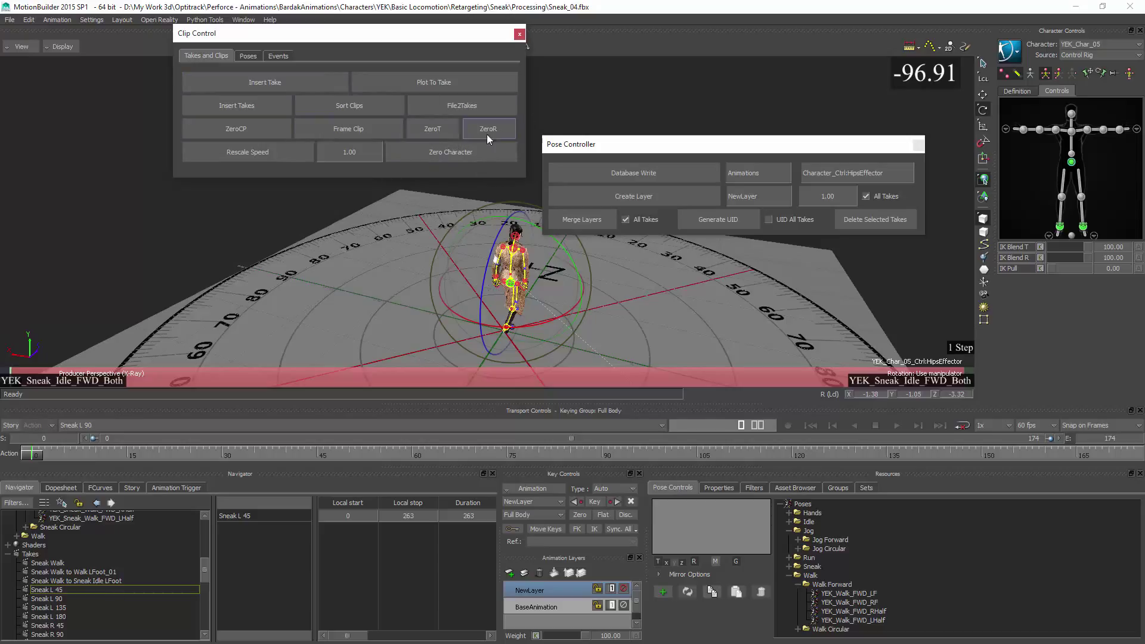
click(91, 490)
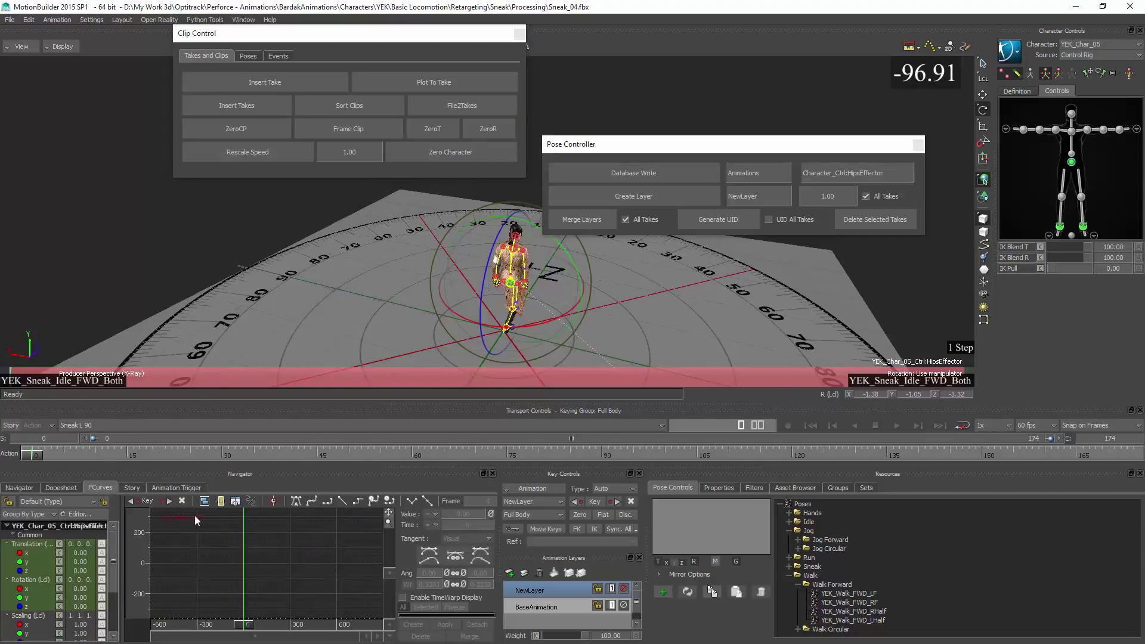
click(132, 487)
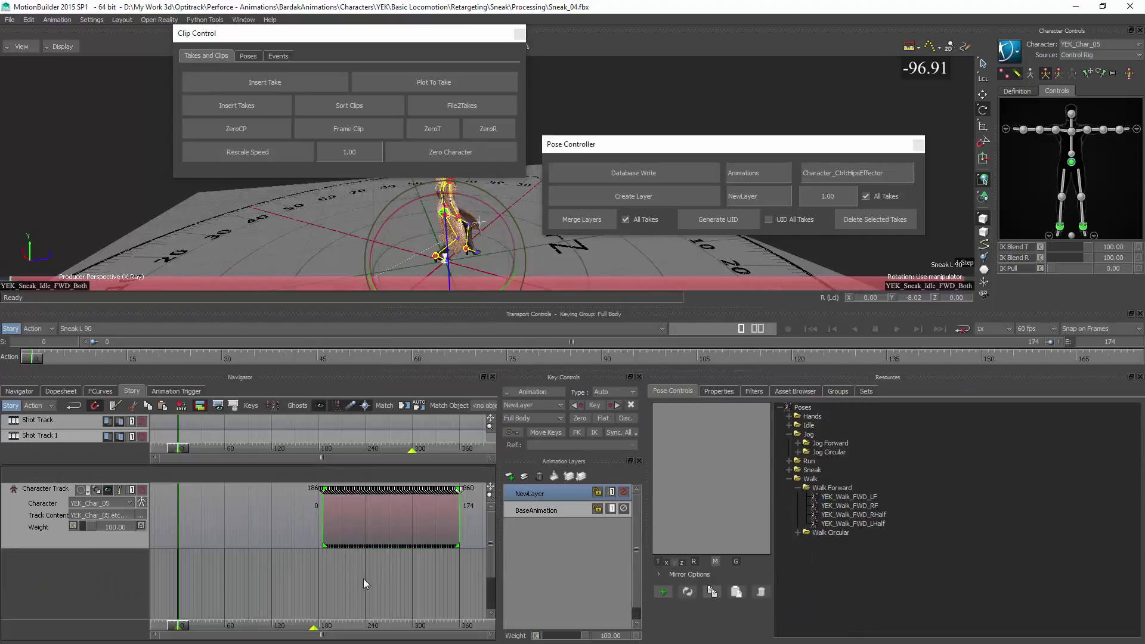
drag(404, 516, 366, 517)
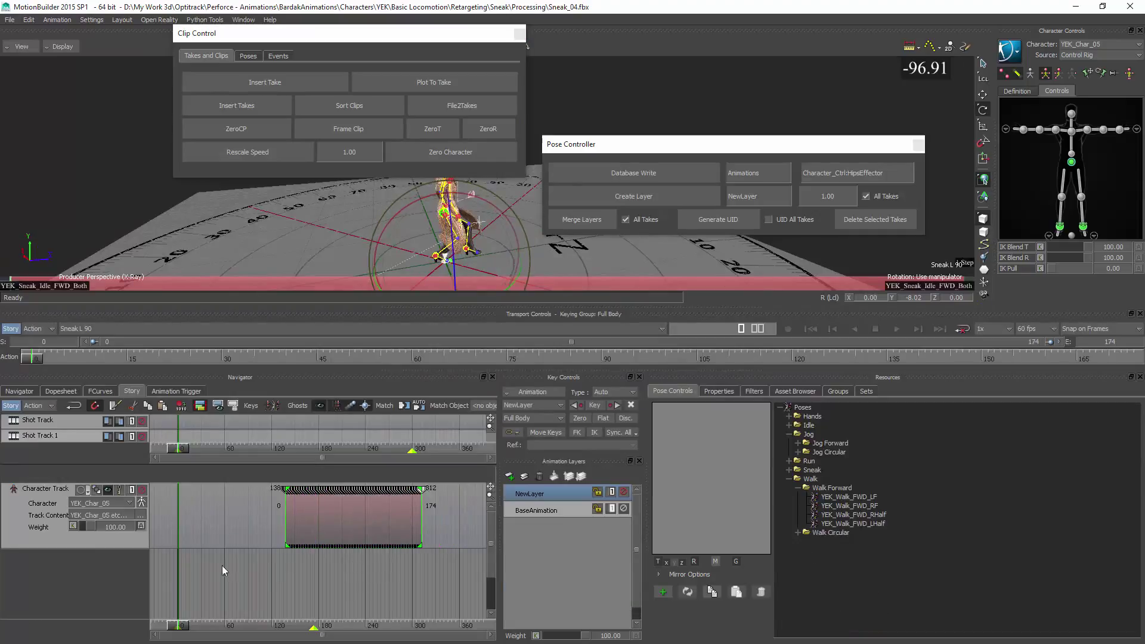
click(250, 129)
Move the character clip in the viewport, rotate it to about 39.8 degrees in Y, and zero its translation with ZeroT.
ctrl+shift+drag(448, 251, 438, 286)
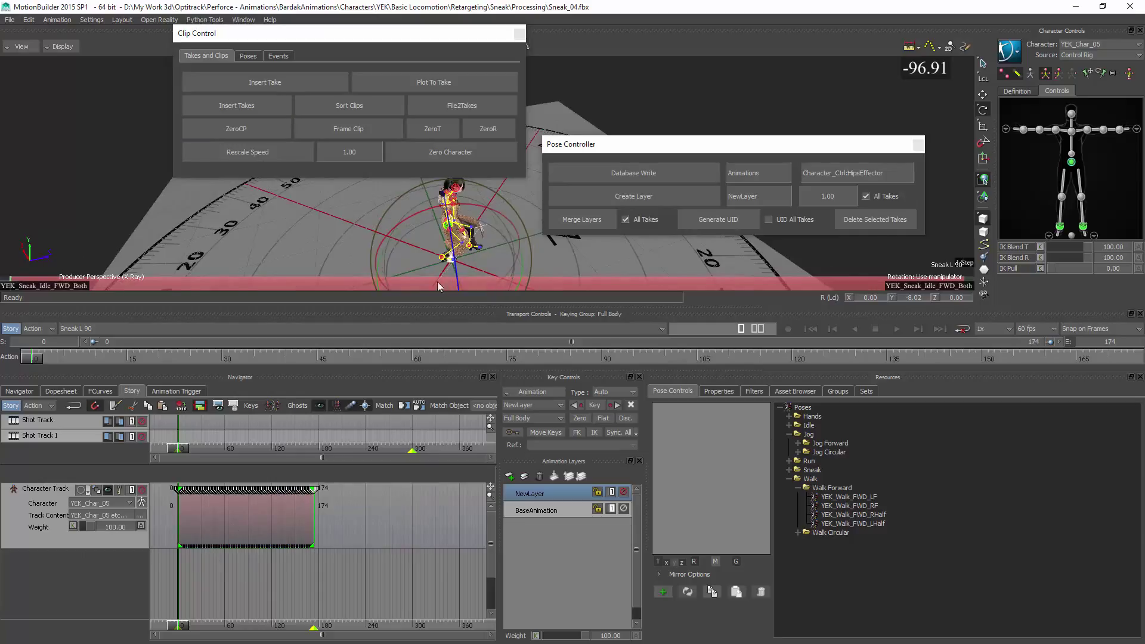
key(t)
ctrl+shift+drag(427, 242, 407, 254)
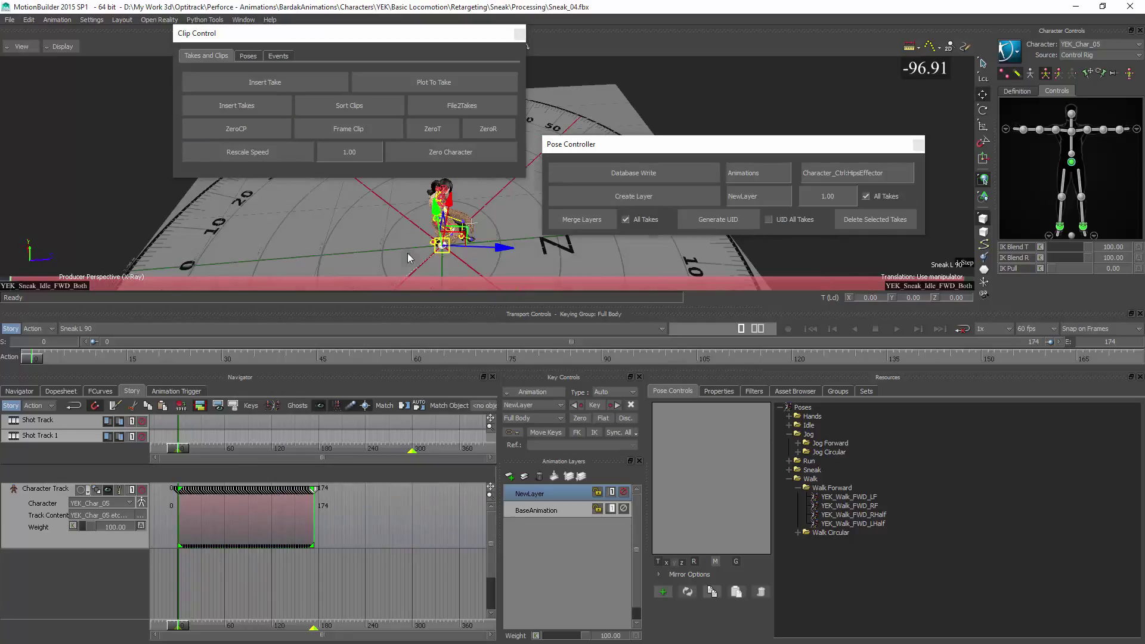
drag(468, 229, 442, 263)
key(r)
click(440, 135)
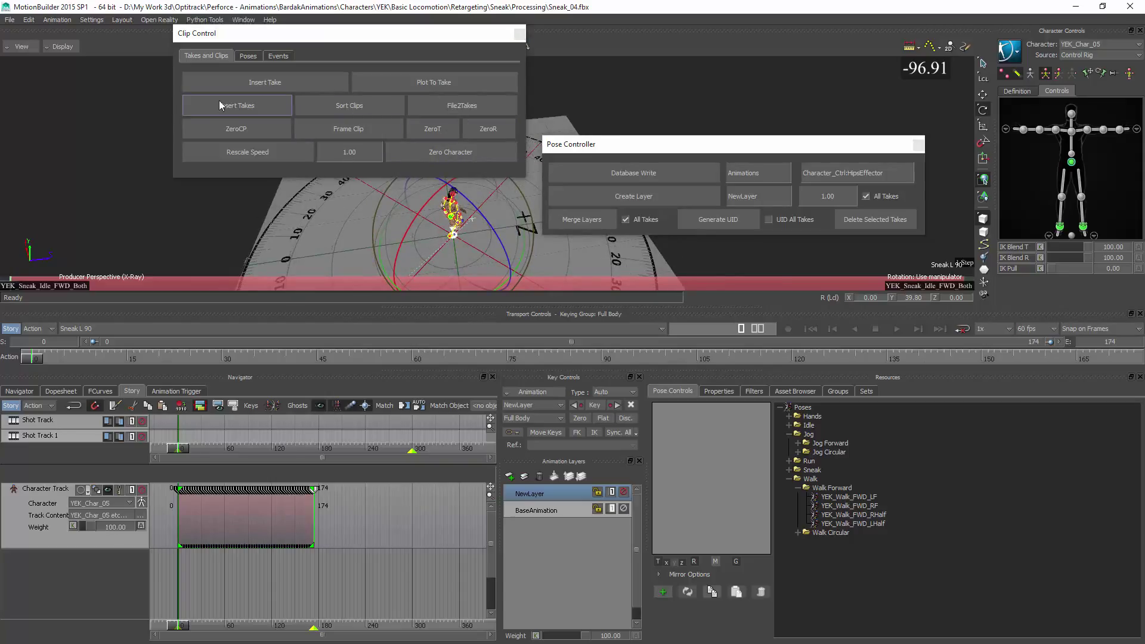
Open the Takes Tree from Clip Control's Poses tools and reposition its window over the viewer.
click(248, 56)
click(210, 56)
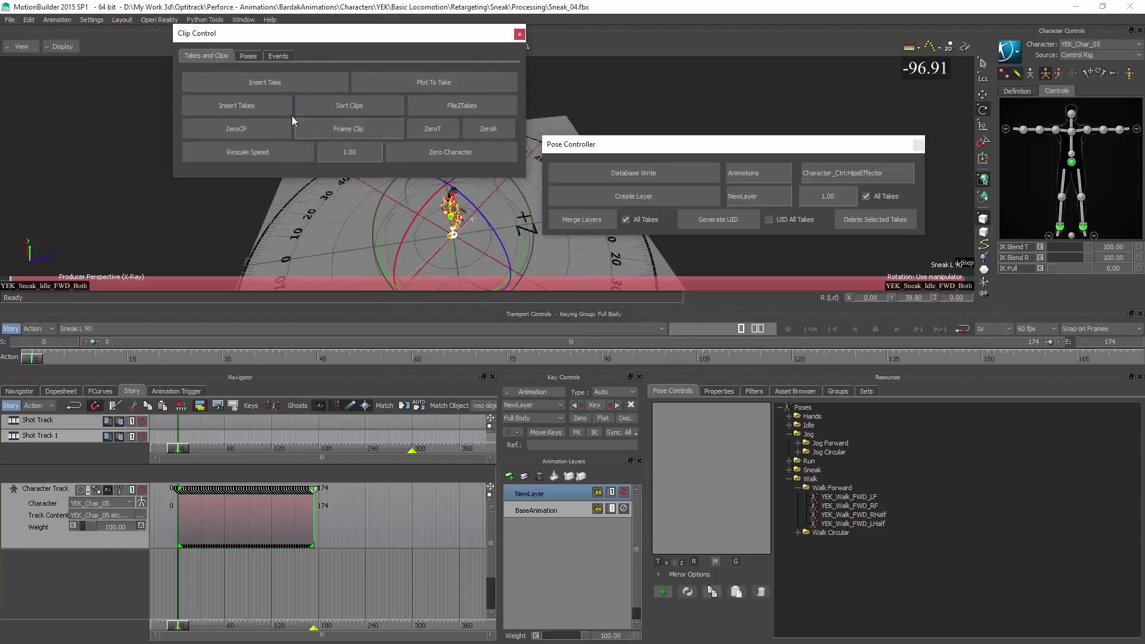
click(248, 57)
click(241, 80)
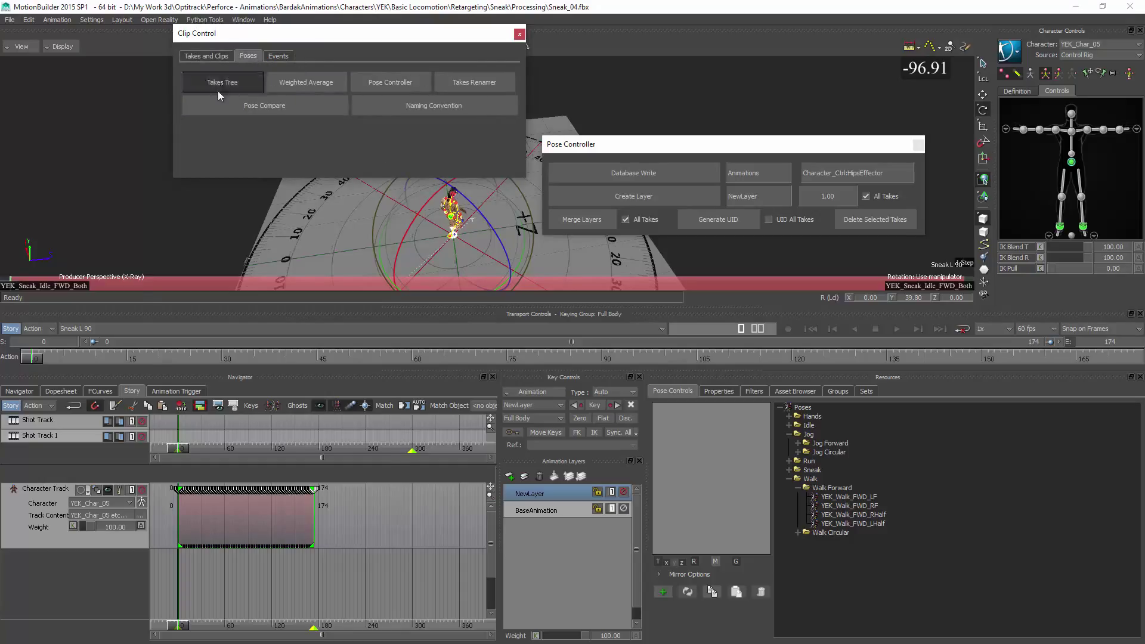
drag(285, 175, 227, 52)
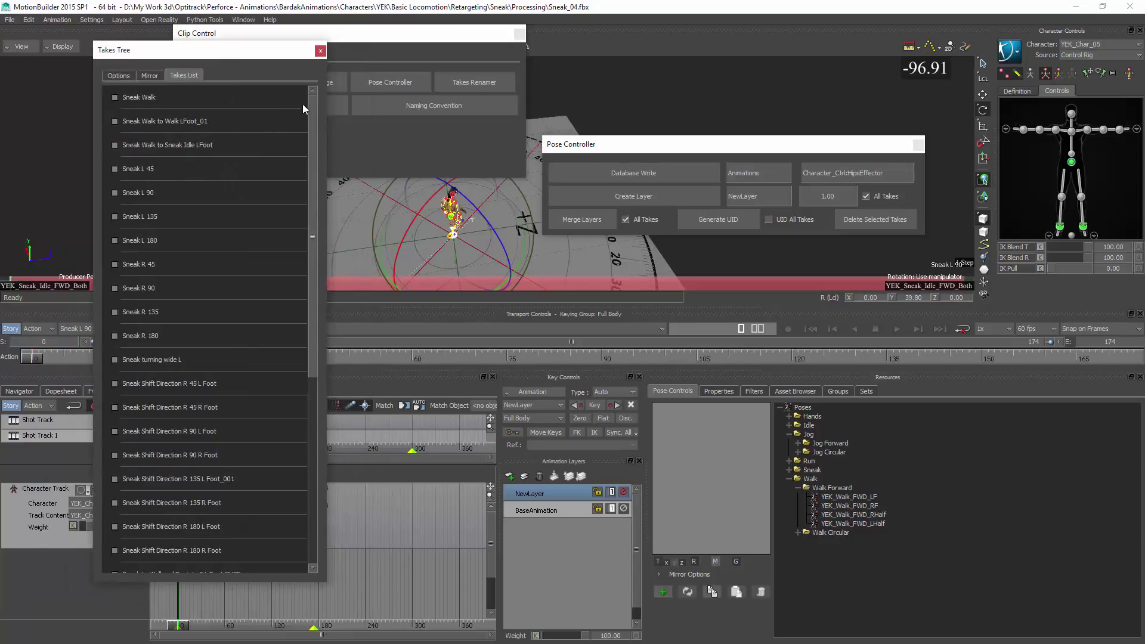
Enlarge the Takes Tree window and mark the takes from Sneak Walk through Sneak L 180 in the takes list.
scroll(262, 174, down, 5)
scroll(299, 250, up, 5)
drag(276, 582, 274, 629)
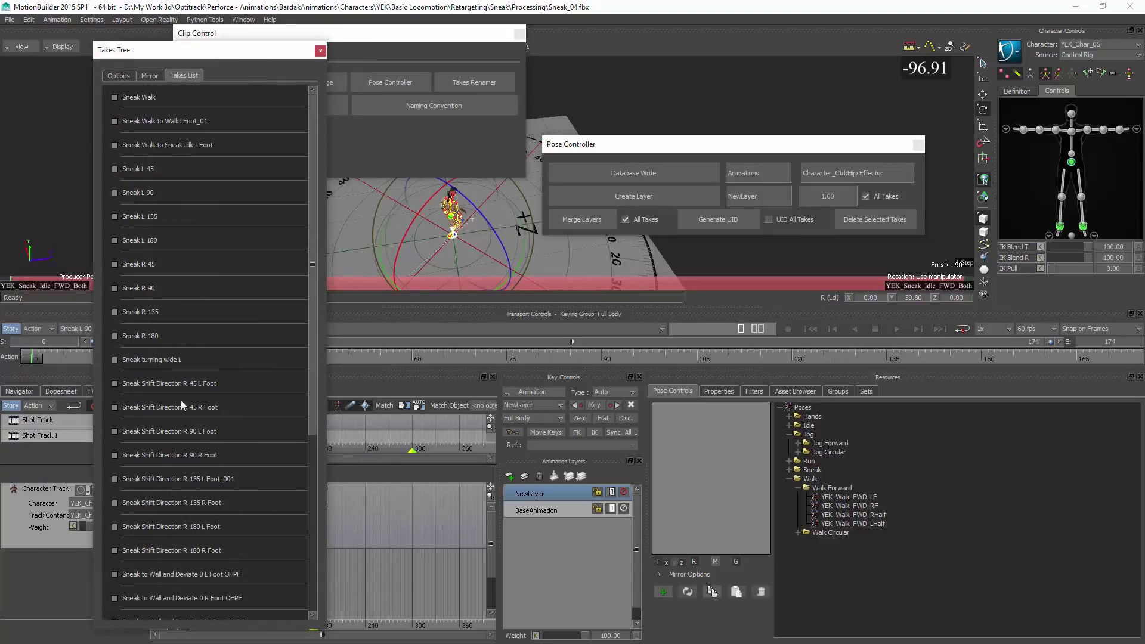
click(113, 98)
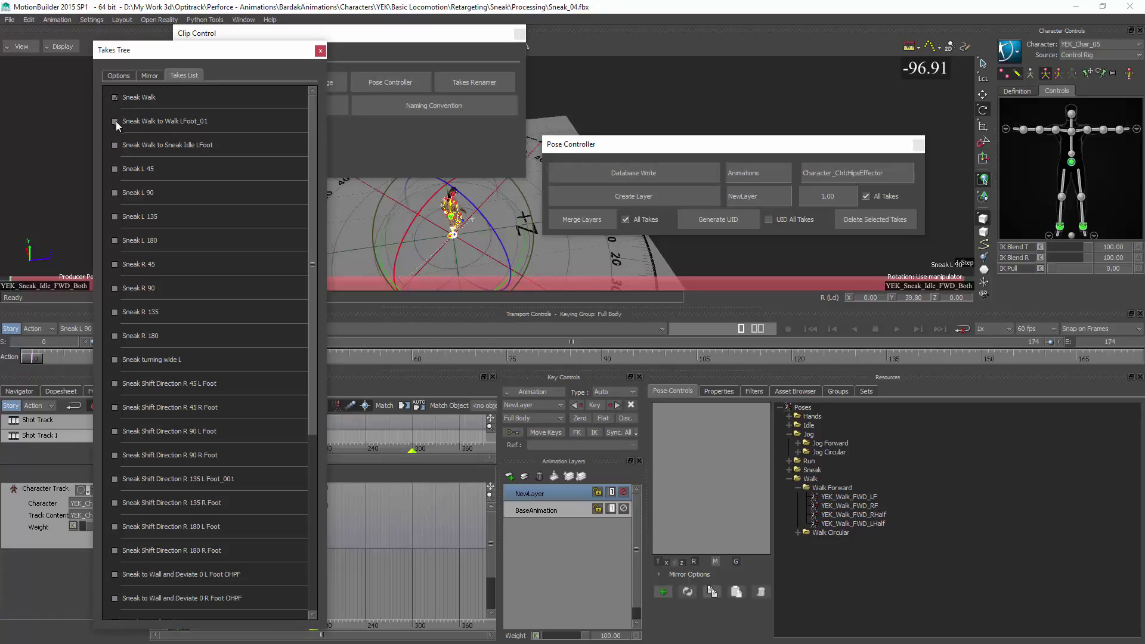
click(114, 168)
Examine the Takes Tree's Mirror options alongside the marked takes, and move the Takes Tree out of view.
click(148, 76)
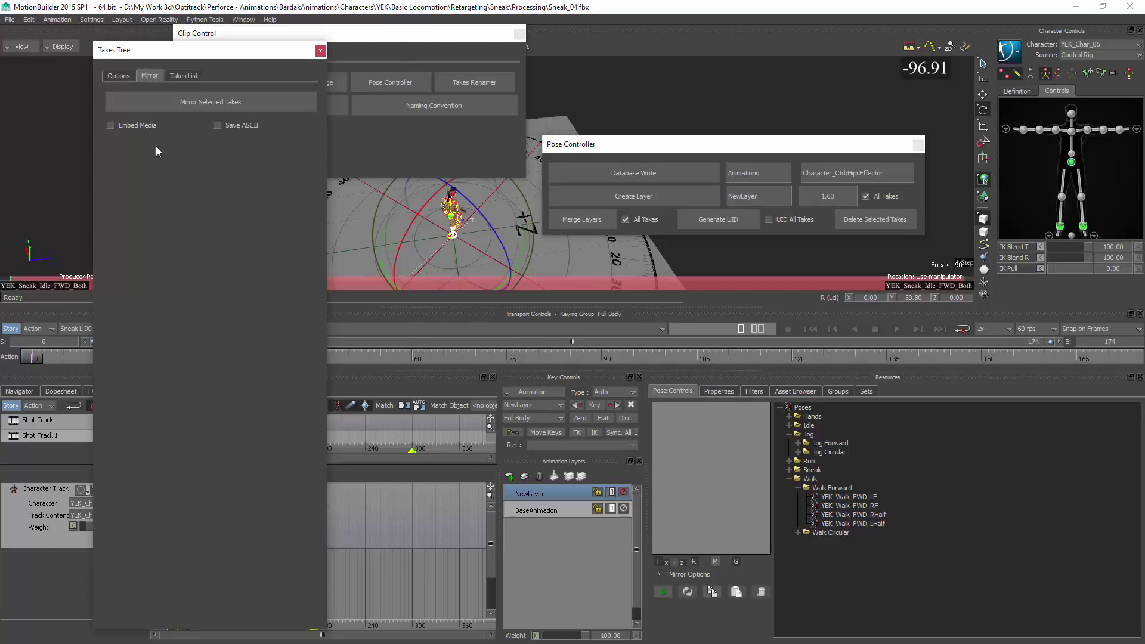
drag(213, 54, 288, 38)
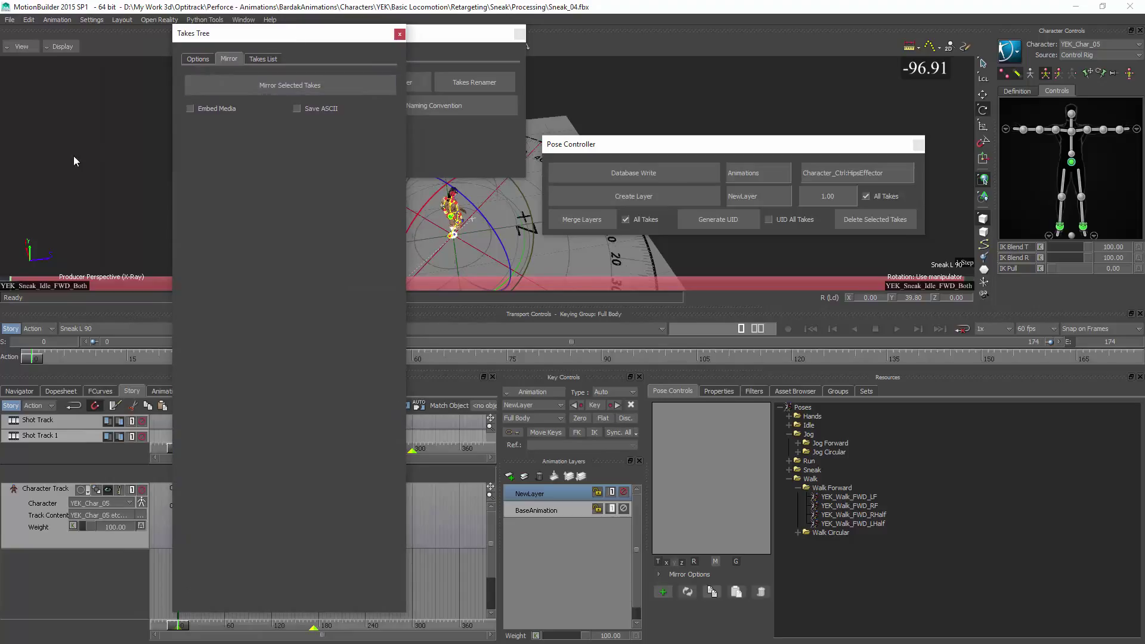
click(258, 60)
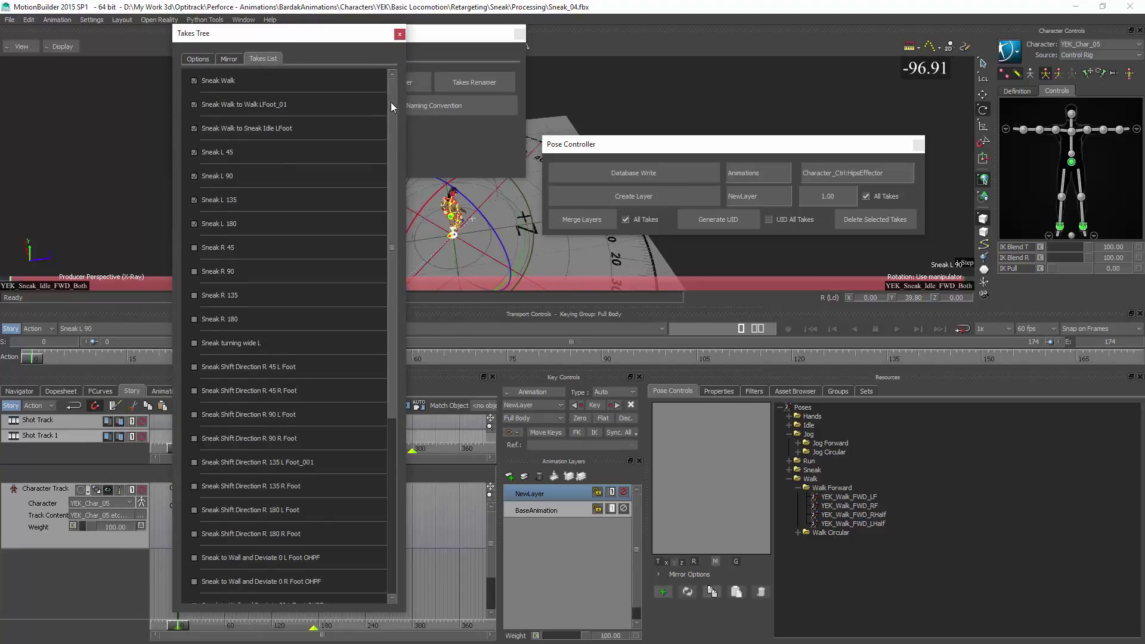
mouse_move(391, 102)
mouse_down()
mouse_move(377, 424)
mouse_move(382, 83)
mouse_up()
drag(298, 36, 189, 35)
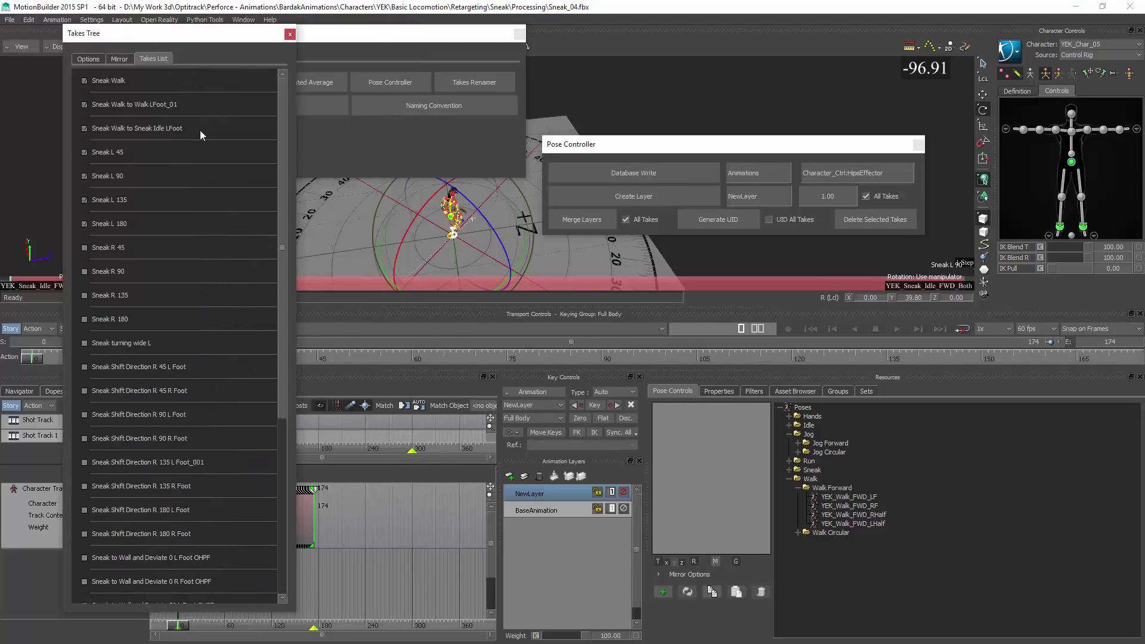
drag(282, 138, 242, 86)
drag(184, 38, 126, 13)
click(57, 33)
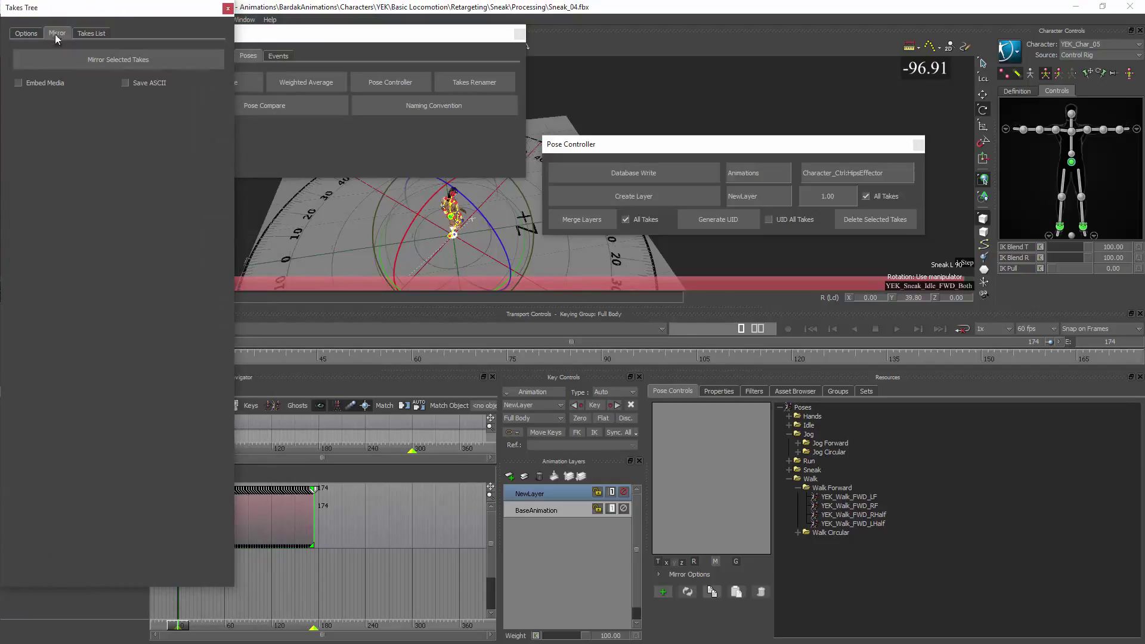
click(91, 33)
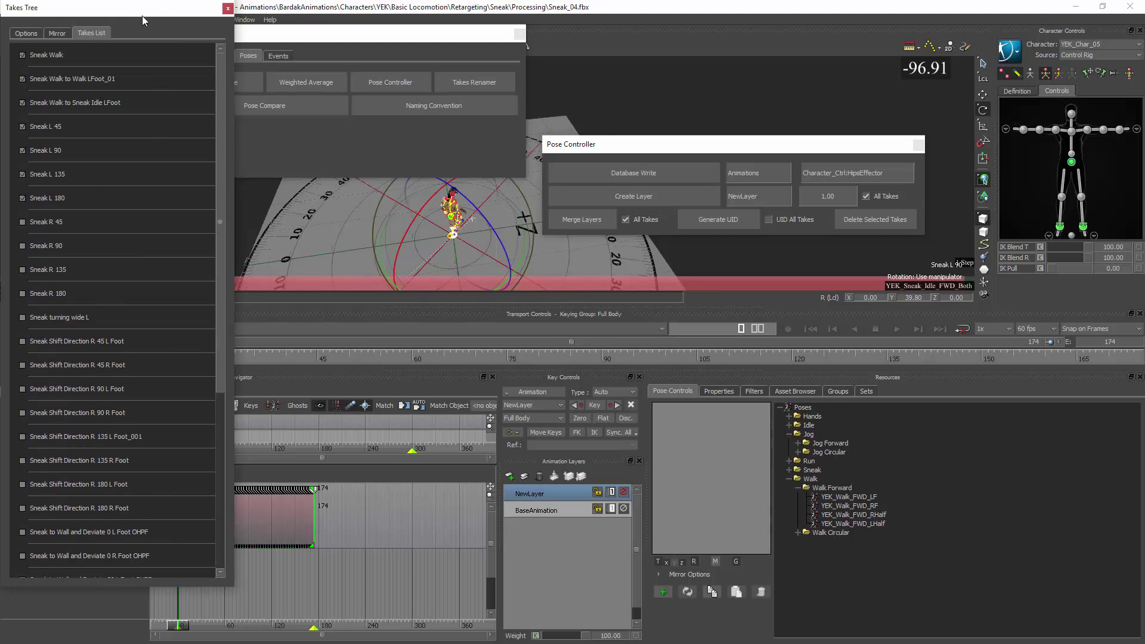
drag(143, 15, 0, 66)
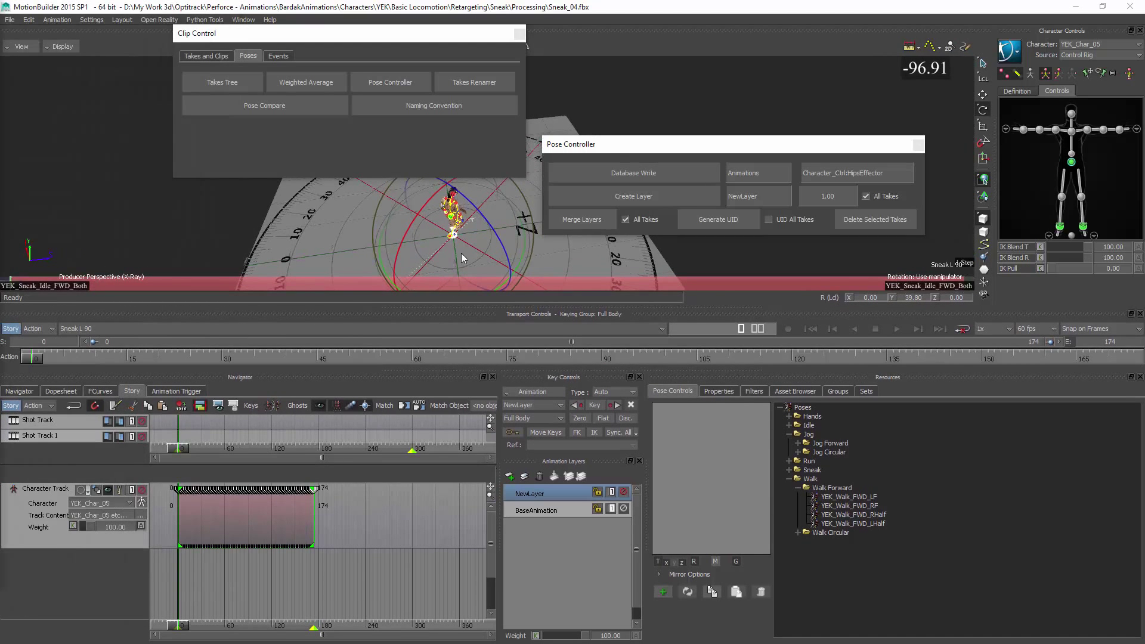
scroll(461, 256, up, 3)
ctrl+shift+drag(461, 254, 403, 244)
scroll(427, 220, down, 3)
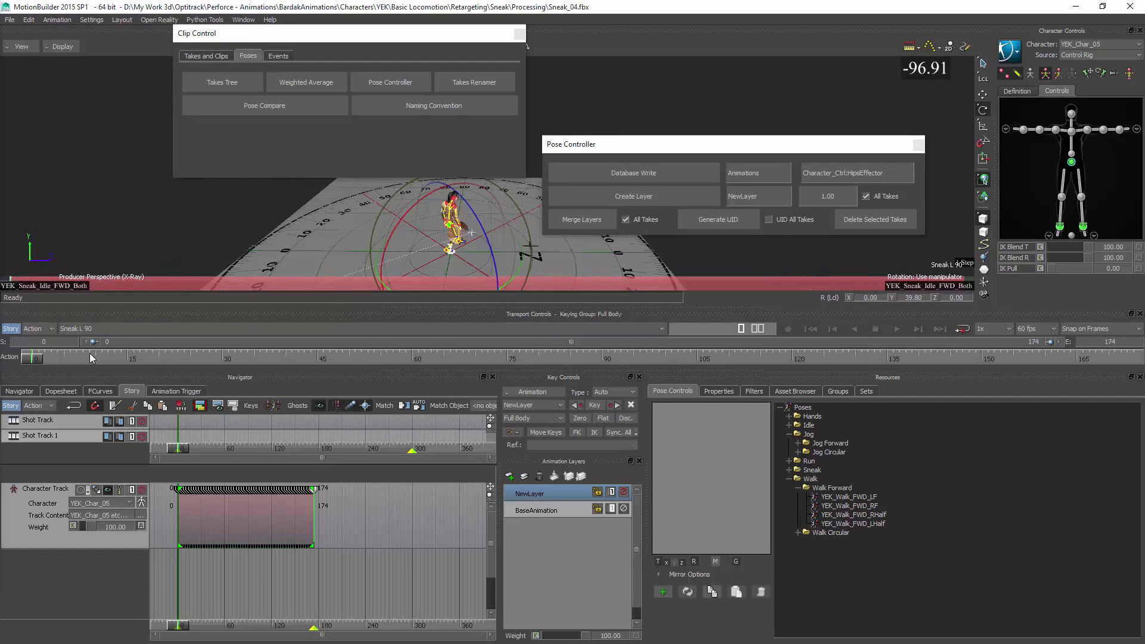
Switch to the Sneak L 45 take, then to Sneak Walk to Sneak Idle LFoot, and turn off Story mode.
click(117, 331)
click(106, 332)
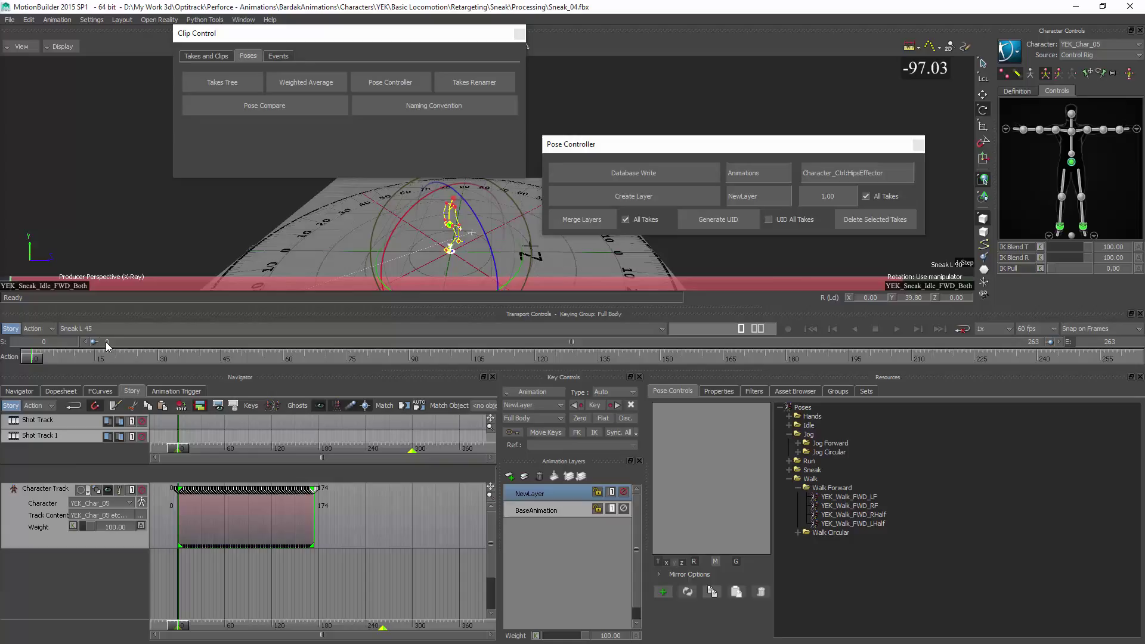
click(119, 329)
click(130, 365)
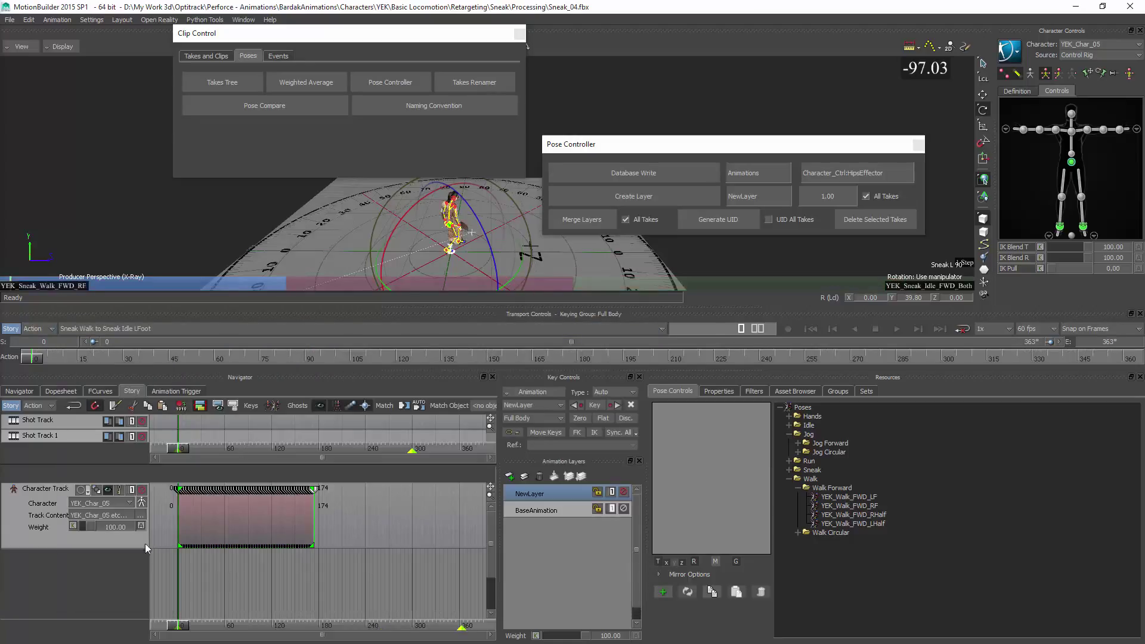
click(11, 405)
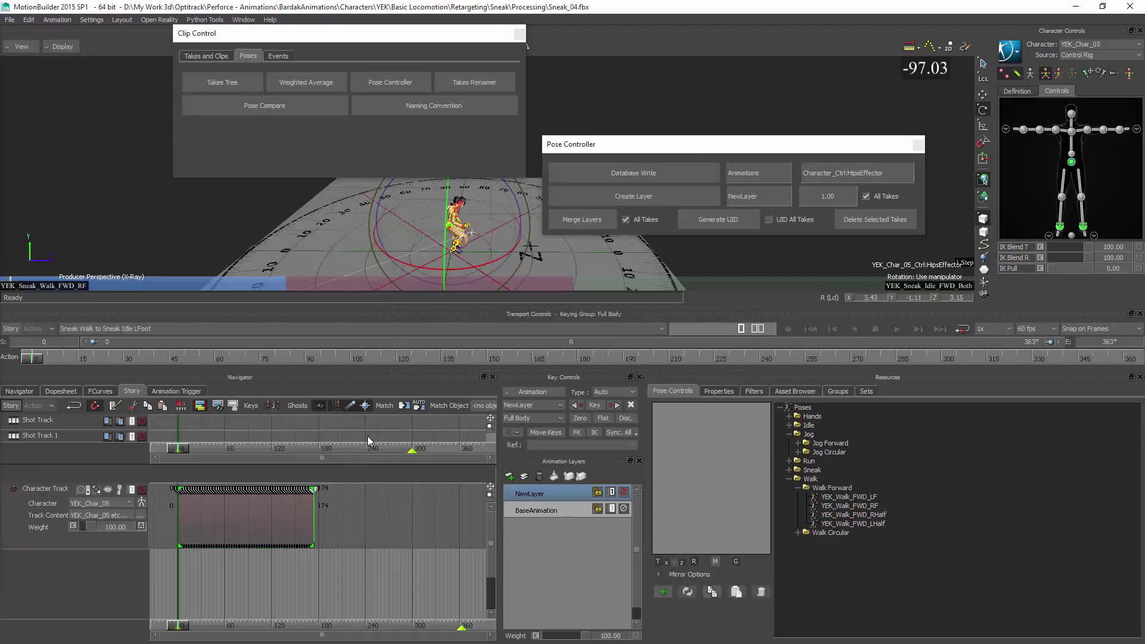
Move the Pose Controller window beside Clip Control, and open the Naming Convention tool from the Poses tools.
drag(695, 145, 730, 55)
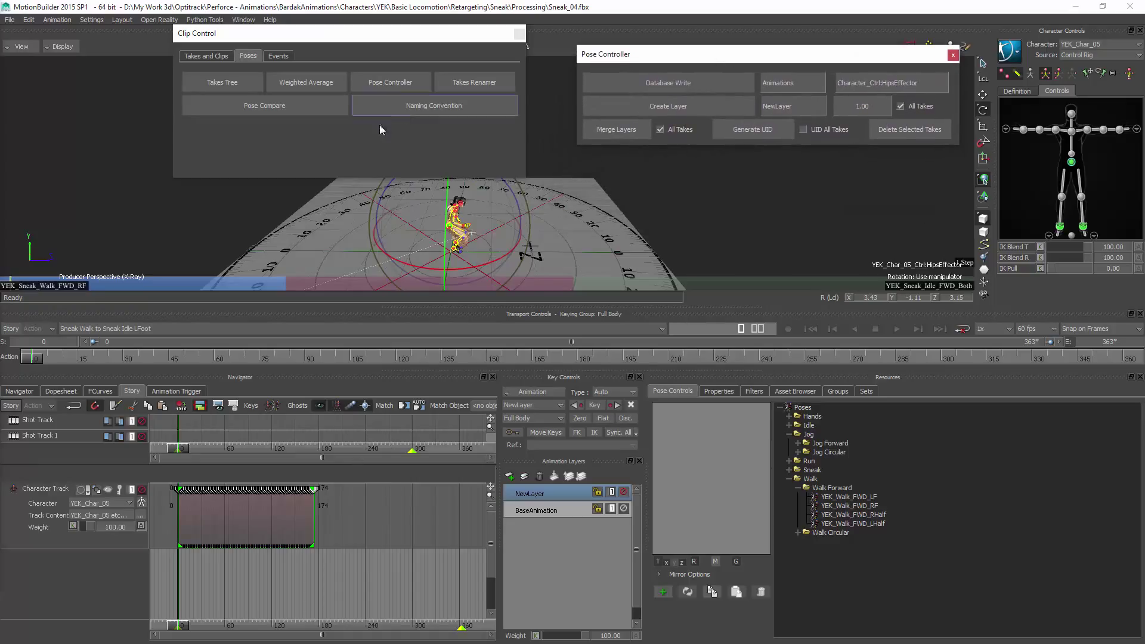
click(406, 110)
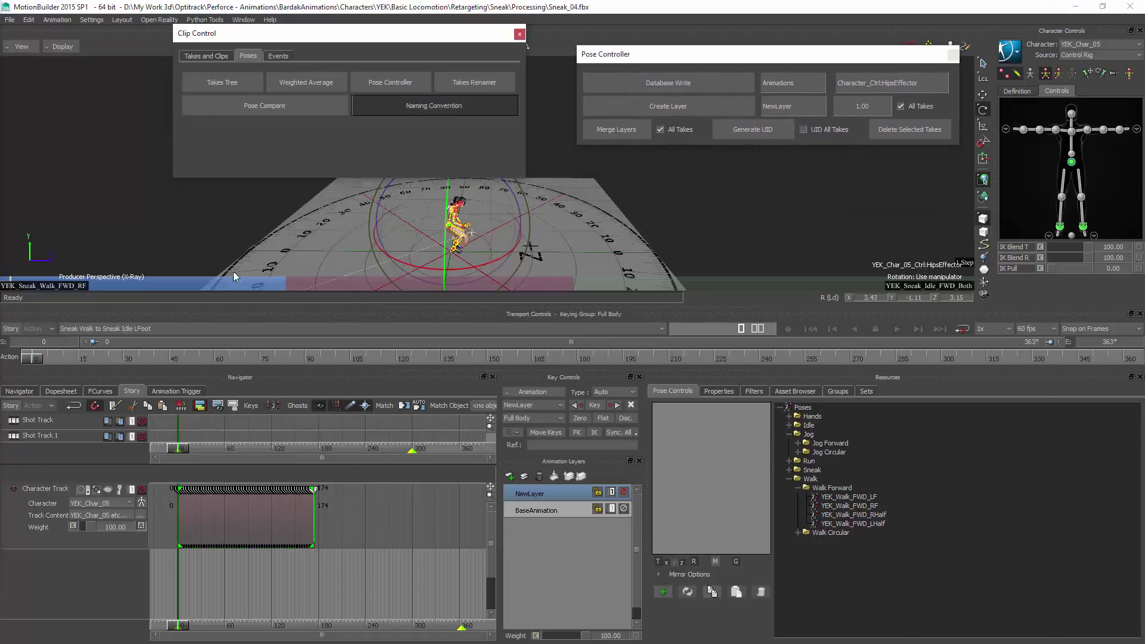
drag(448, 231, 383, 69)
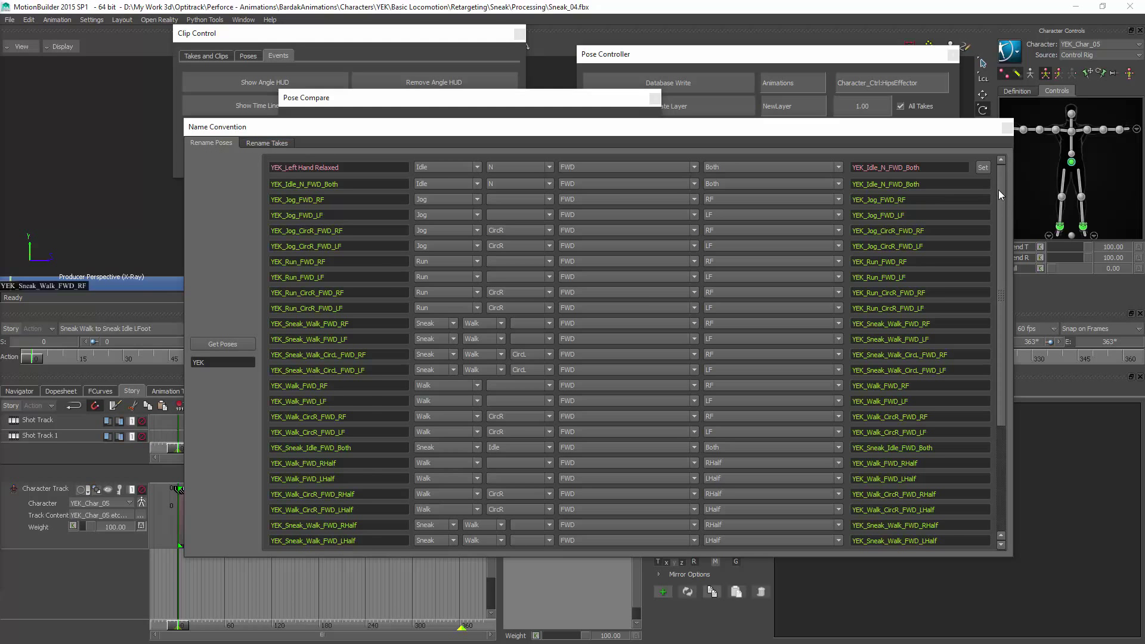
Examine the current pose names against the convention-based names in the Rename Poses list, including the YEK_Idle_N_FWD_Both row.
drag(999, 190, 895, 178)
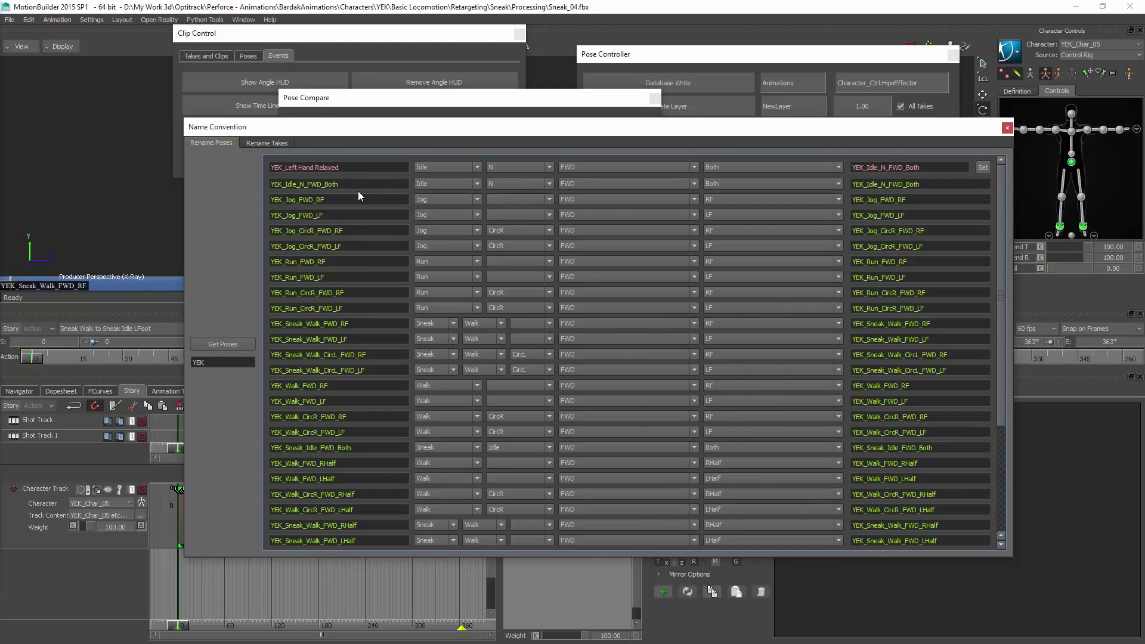
click(319, 184)
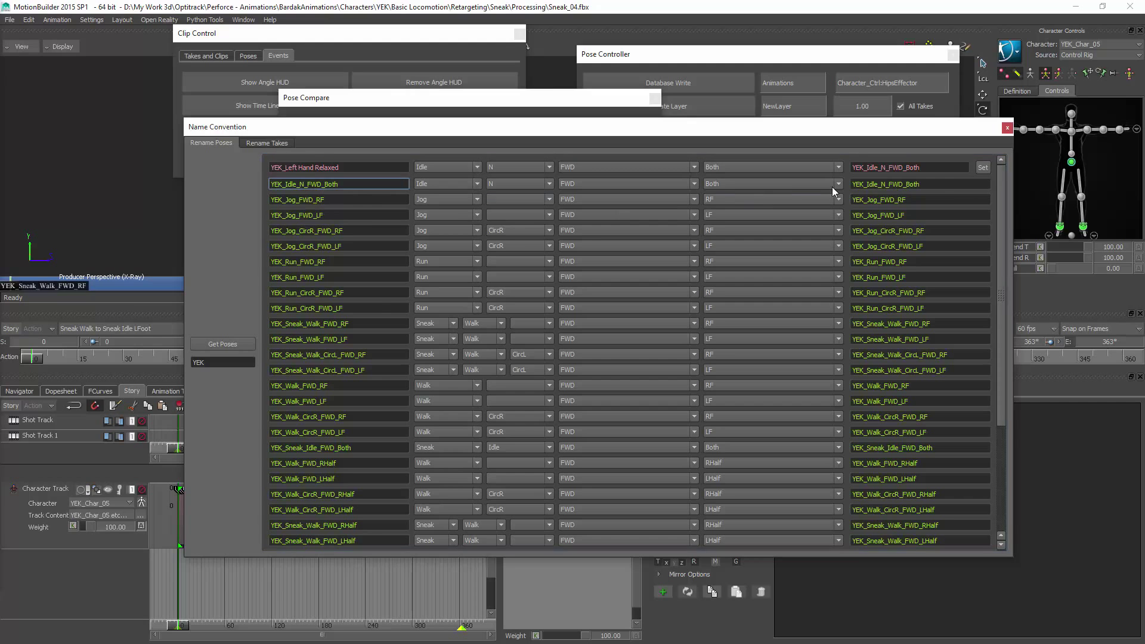
click(910, 186)
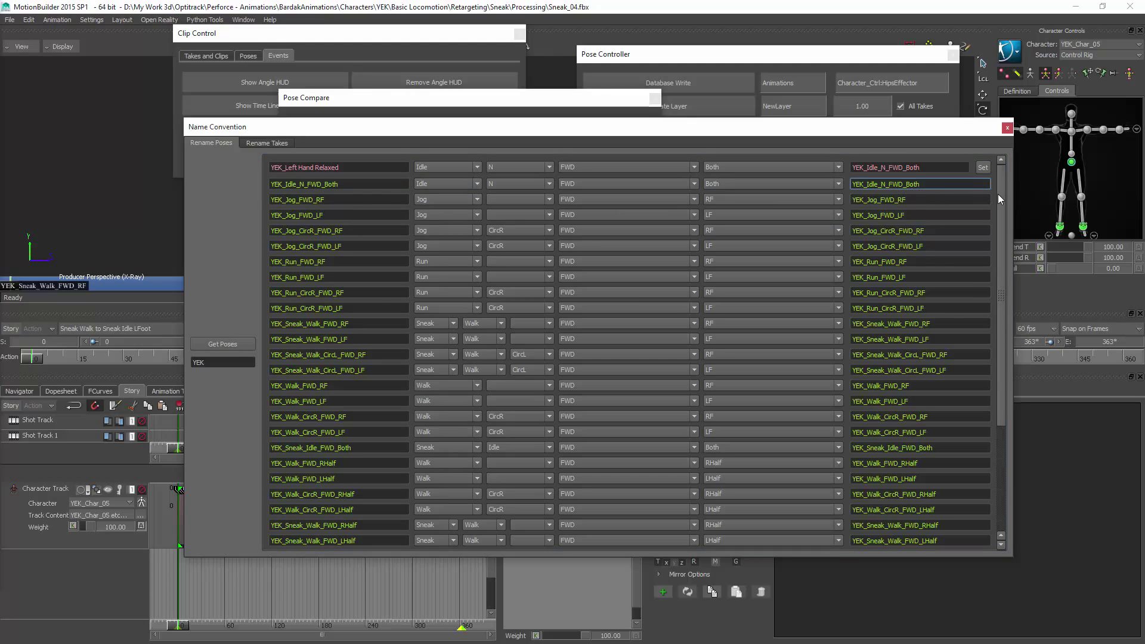
drag(1001, 244, 999, 221)
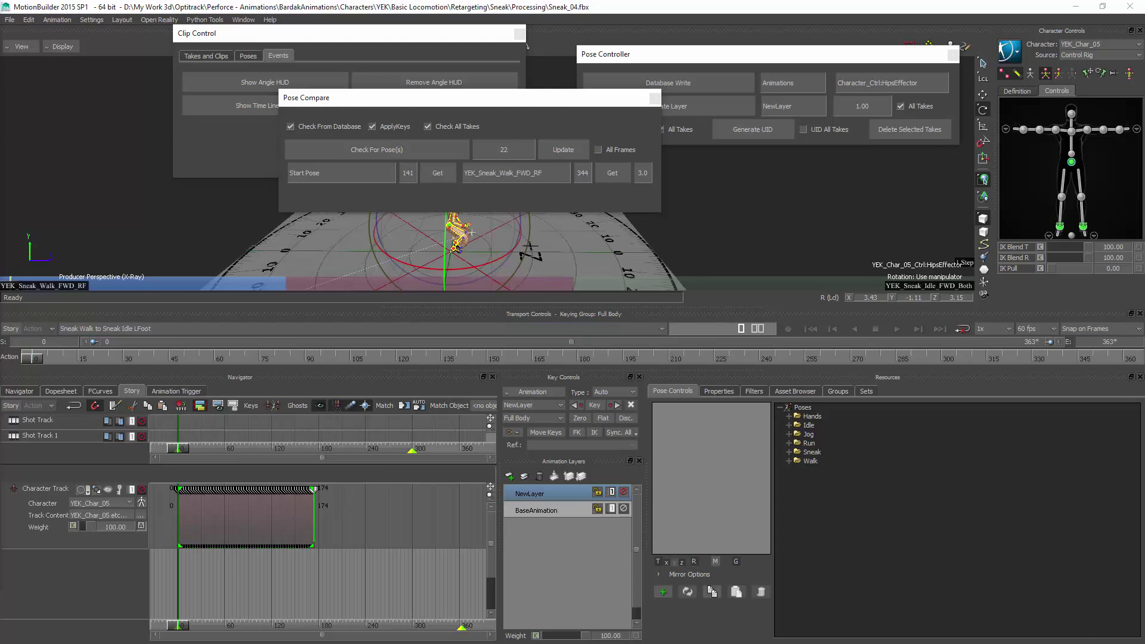
Load the scene's takes into Name Convention's Rename Takes list with the YEK prefix, and reposition the window.
drag(850, 156, 777, 102)
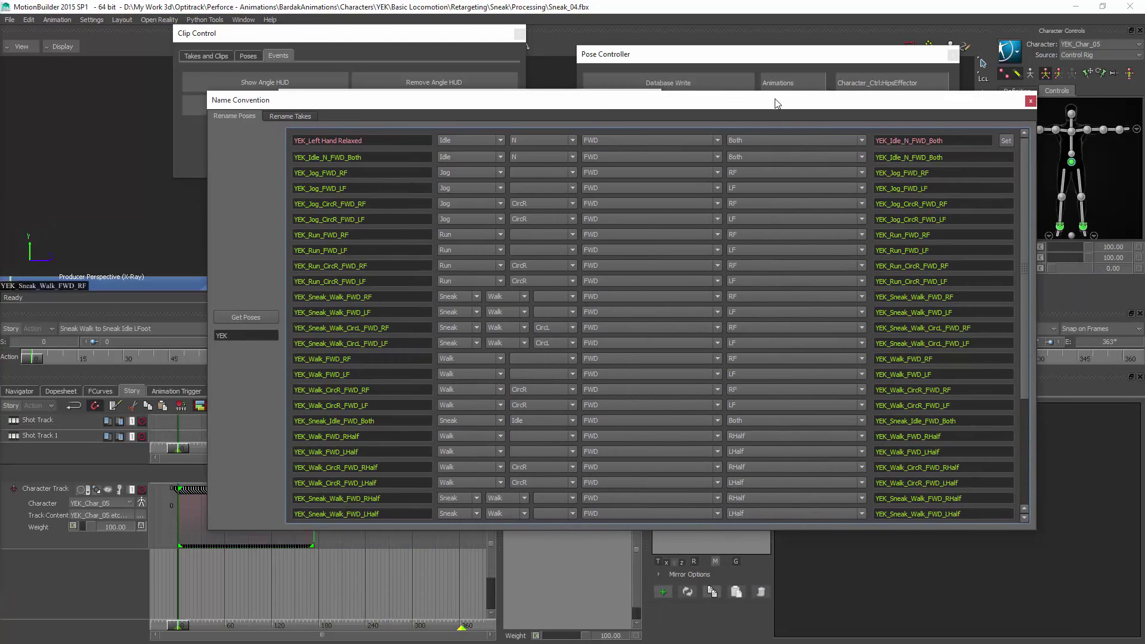
click(297, 119)
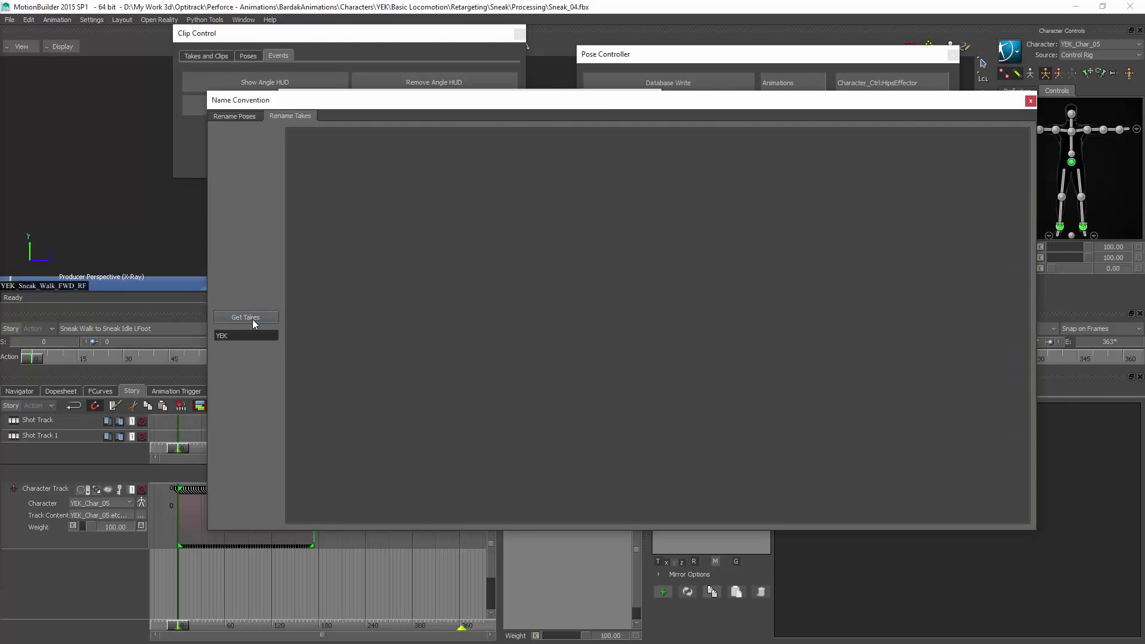
click(252, 320)
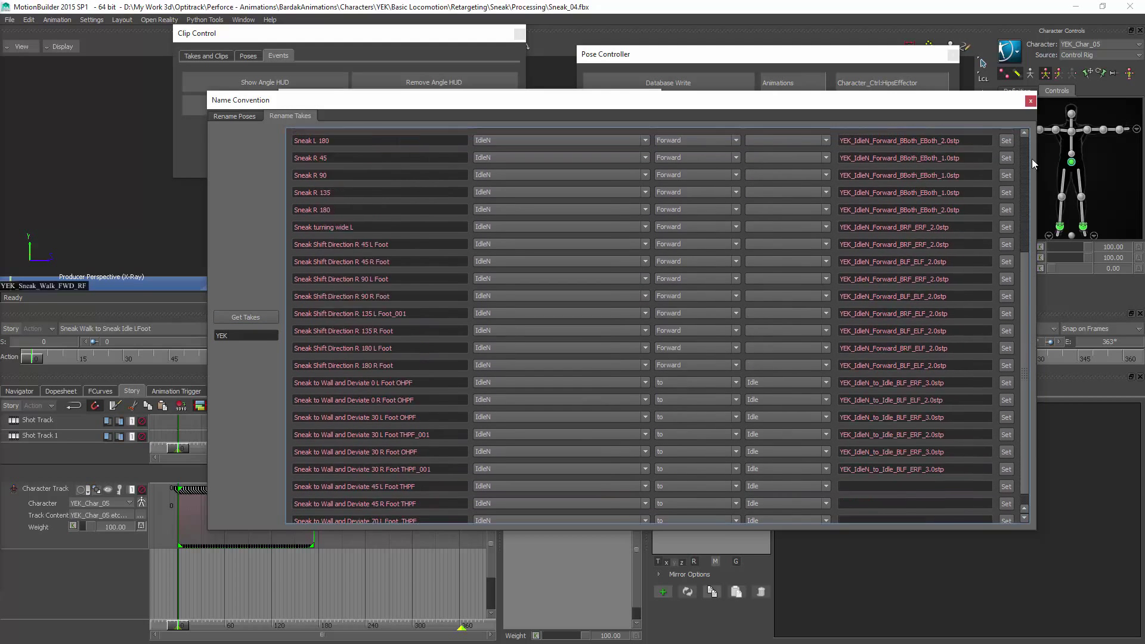
drag(710, 104, 610, 149)
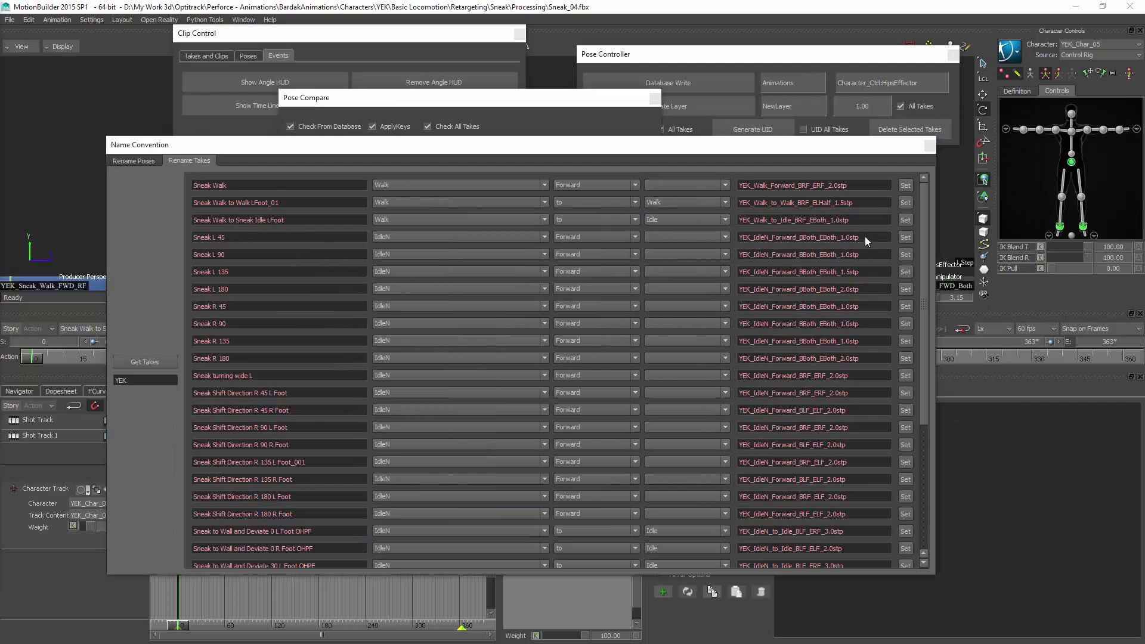
Set the Sneak Walk take's movement type to SneakWalk and rename the take as YEK_SneakWalk_Forward_BRF_ERF_2.0stp.
click(802, 188)
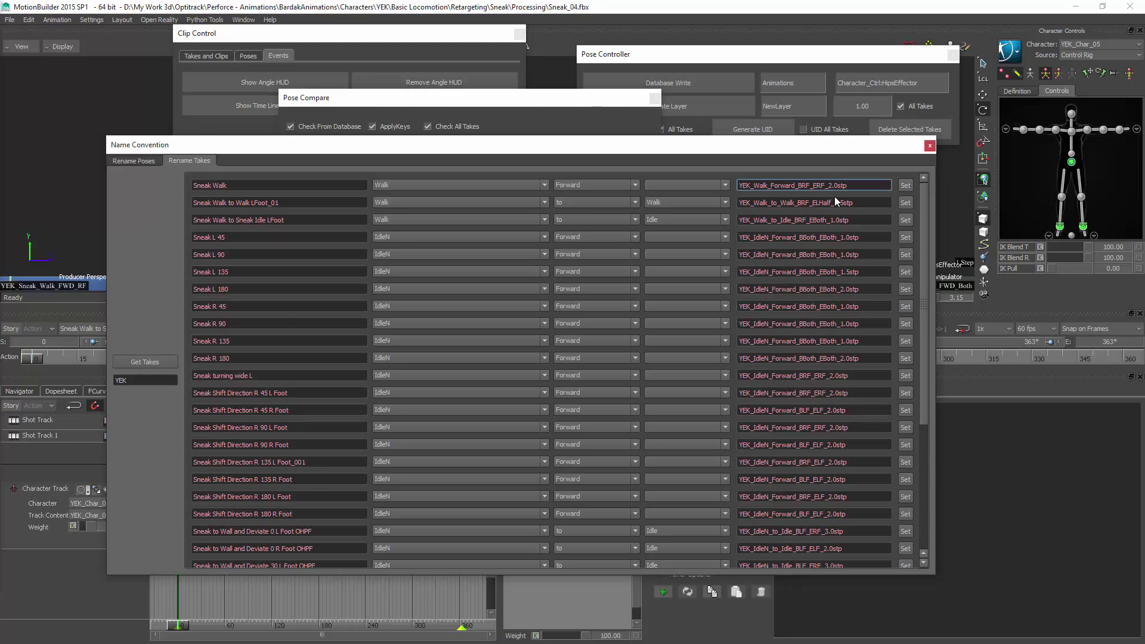
scroll(788, 344, down, 6)
scroll(788, 343, up, 6)
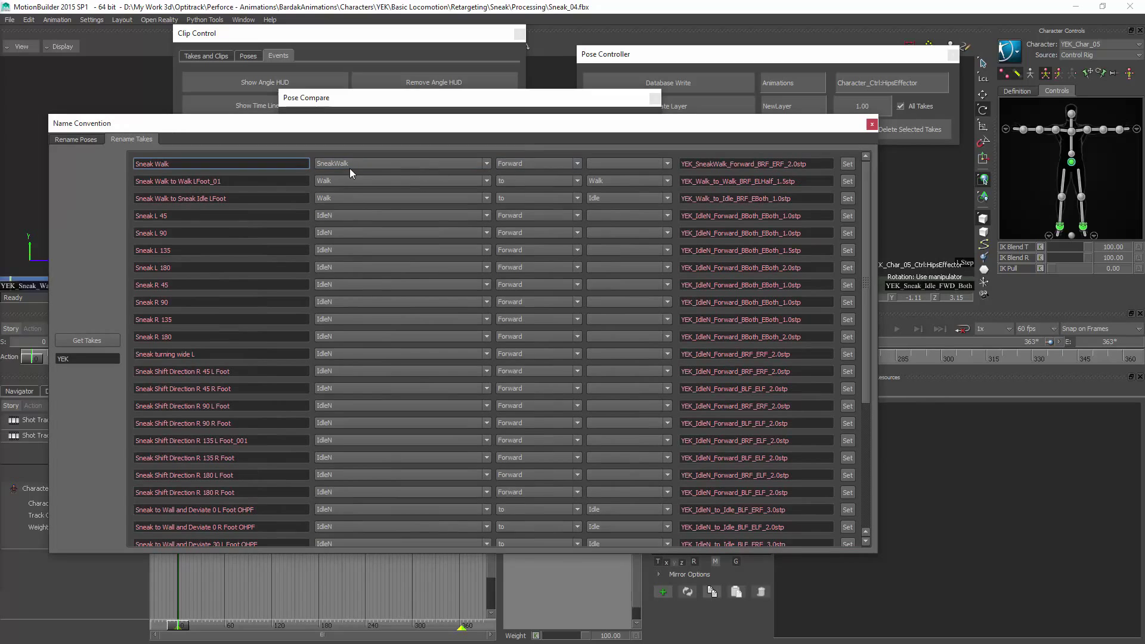
click(847, 164)
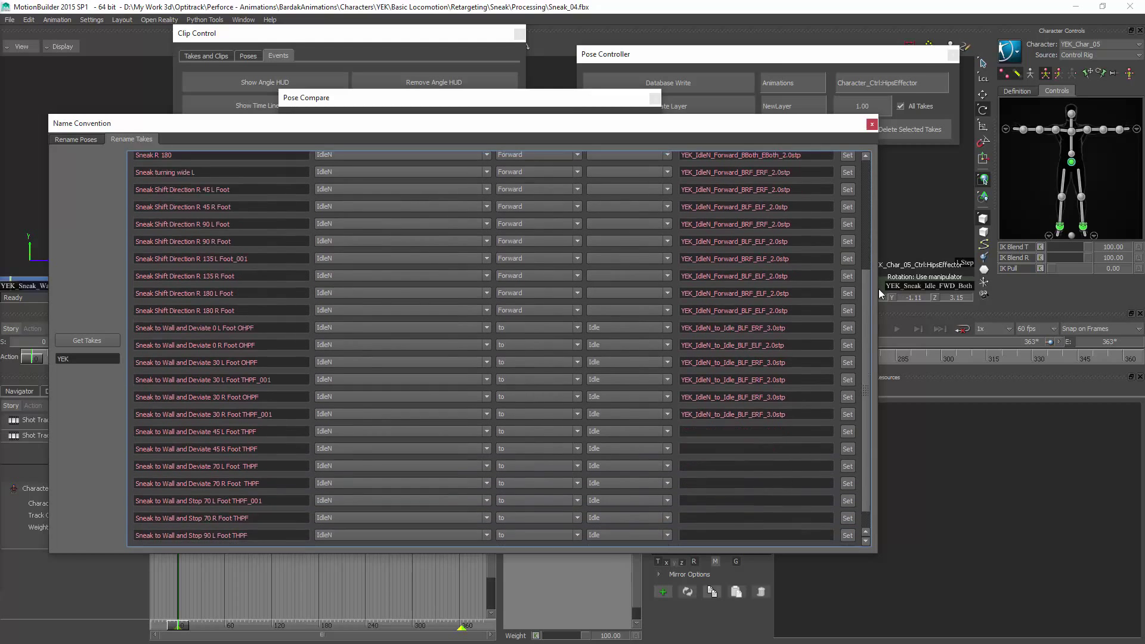
Return to Rename Poses, close the Name Convention window, and move the Pose Compare window below Clip Control.
drag(594, 126, 632, 140)
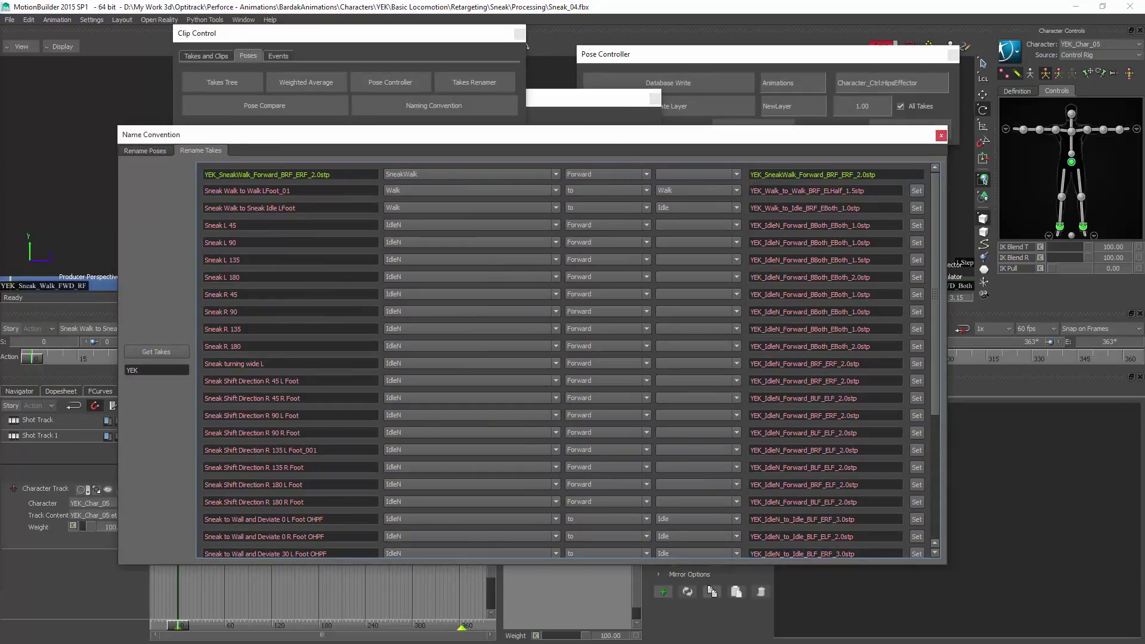
click(147, 151)
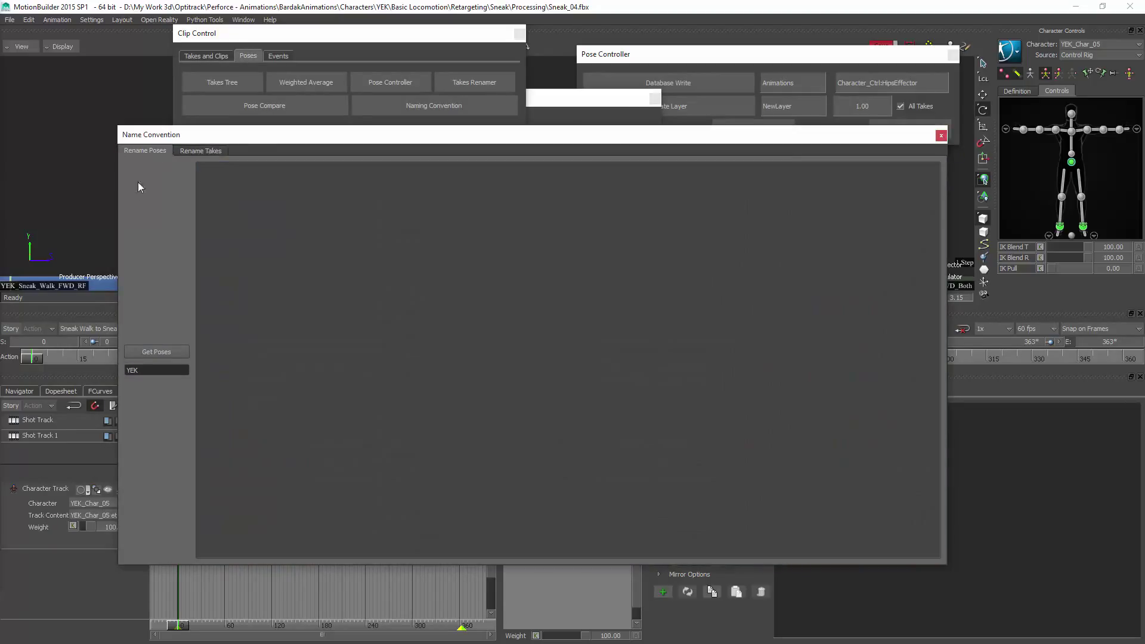
click(941, 136)
drag(545, 100, 441, 192)
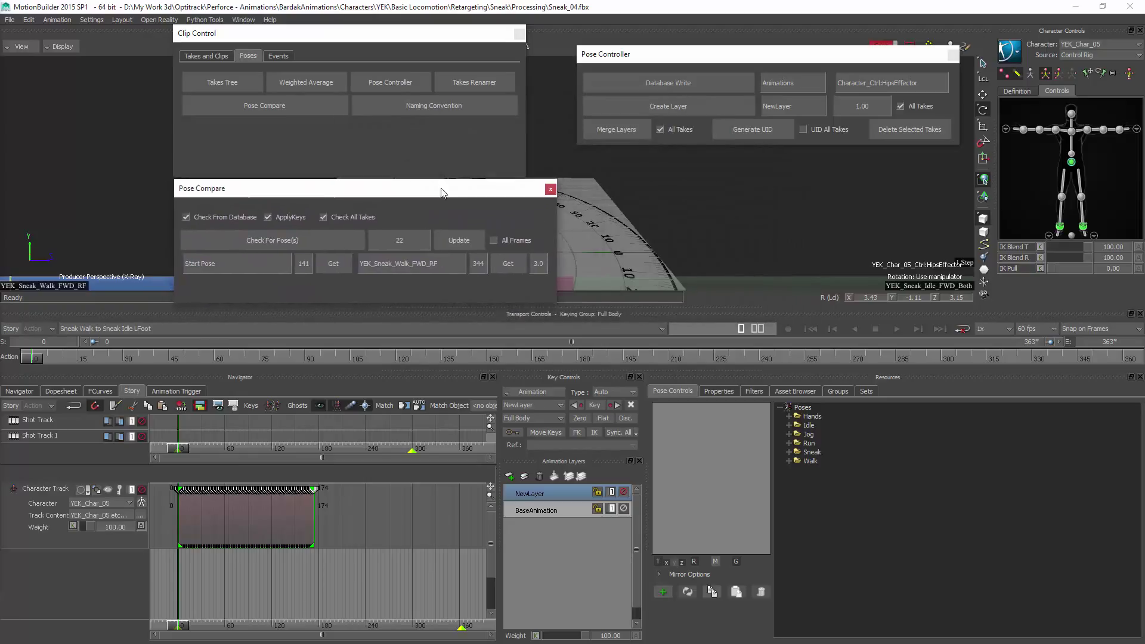